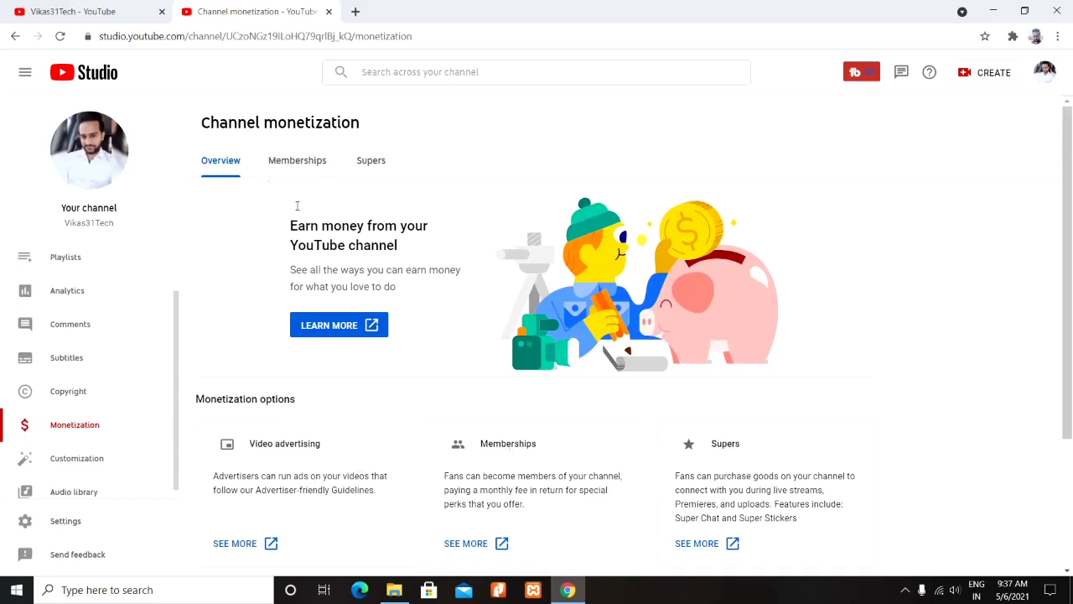
# Open the channel's Memberships monetization section and start the memberships offer set-up.
pyautogui.click(290, 167)
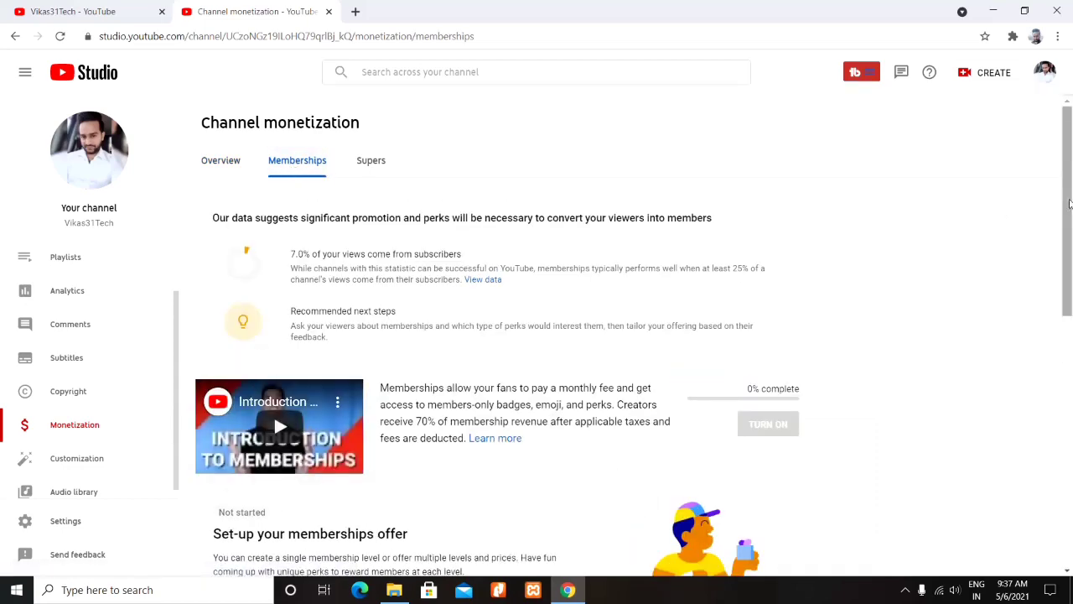
pyautogui.scroll(-1, 1069, 204)
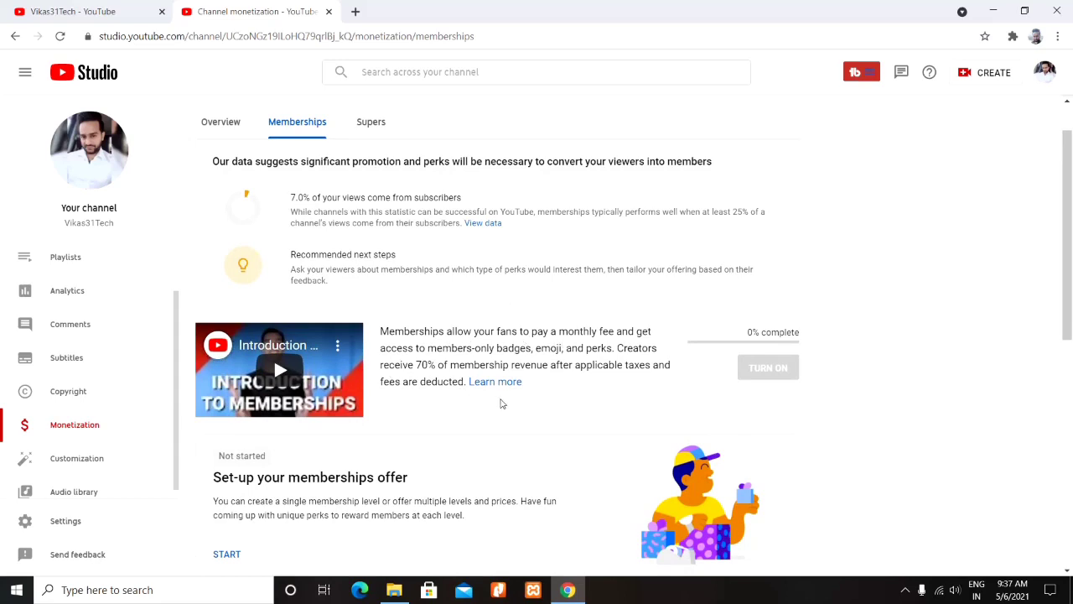
pyautogui.scroll(-1, 500, 404)
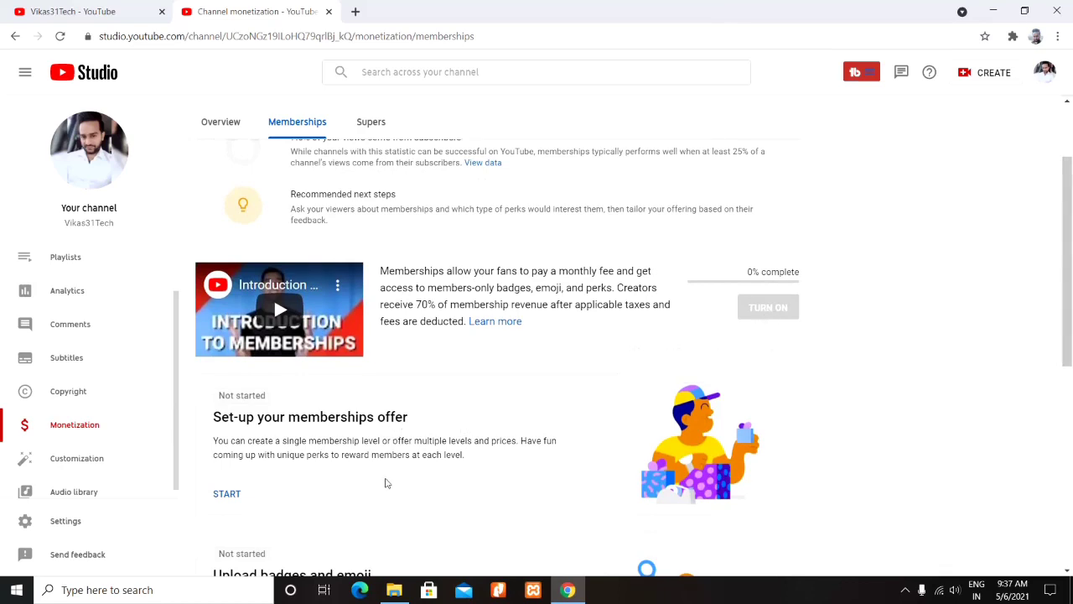
pyautogui.moveTo(1071, 302); pyautogui.dragTo(1070, 333)
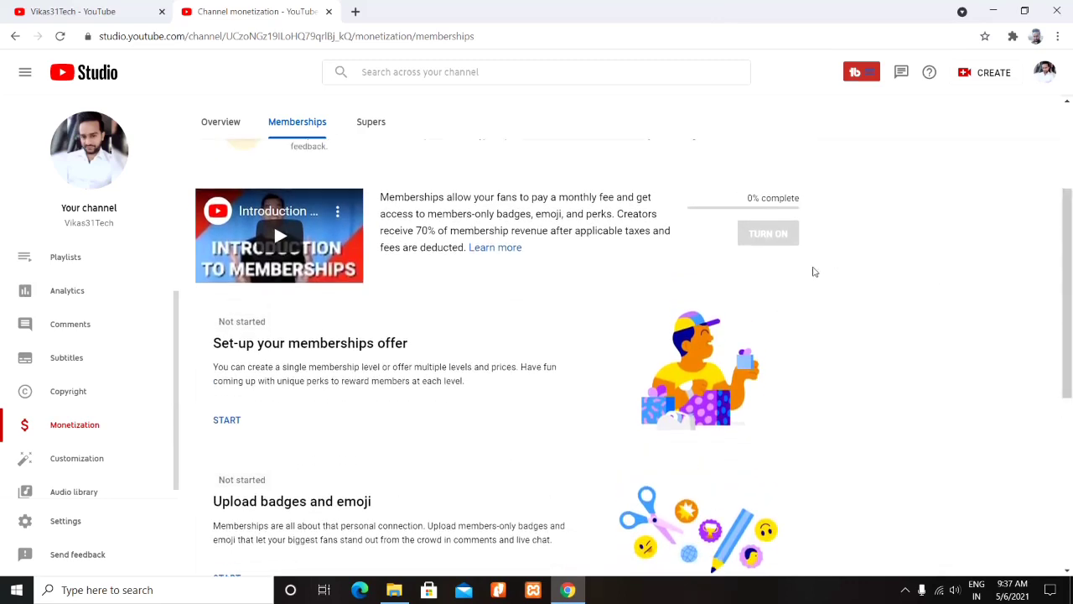
pyautogui.moveTo(1068, 263); pyautogui.dragTo(1067, 287)
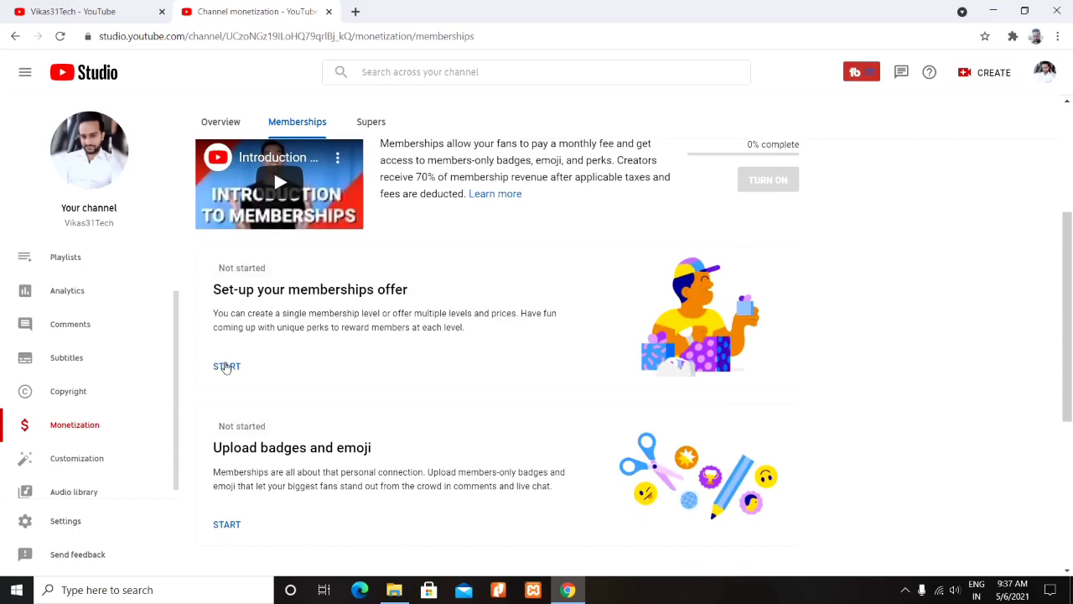
pyautogui.click(226, 367)
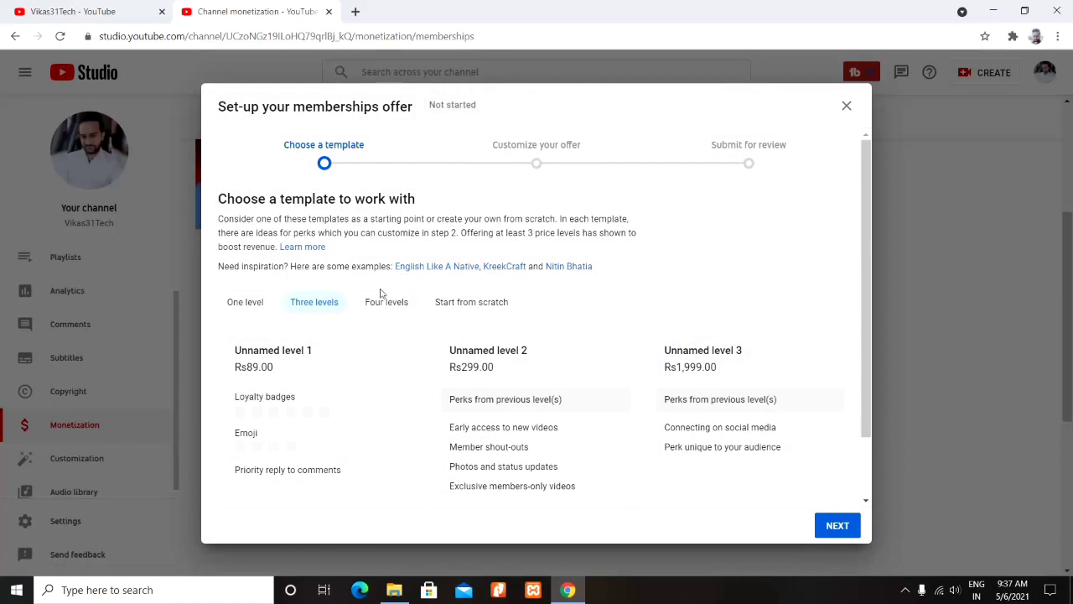
# Compare the one-, three- and four-level templates, choose Three levels, and continue to customizing the offer.
pyautogui.click(245, 309)
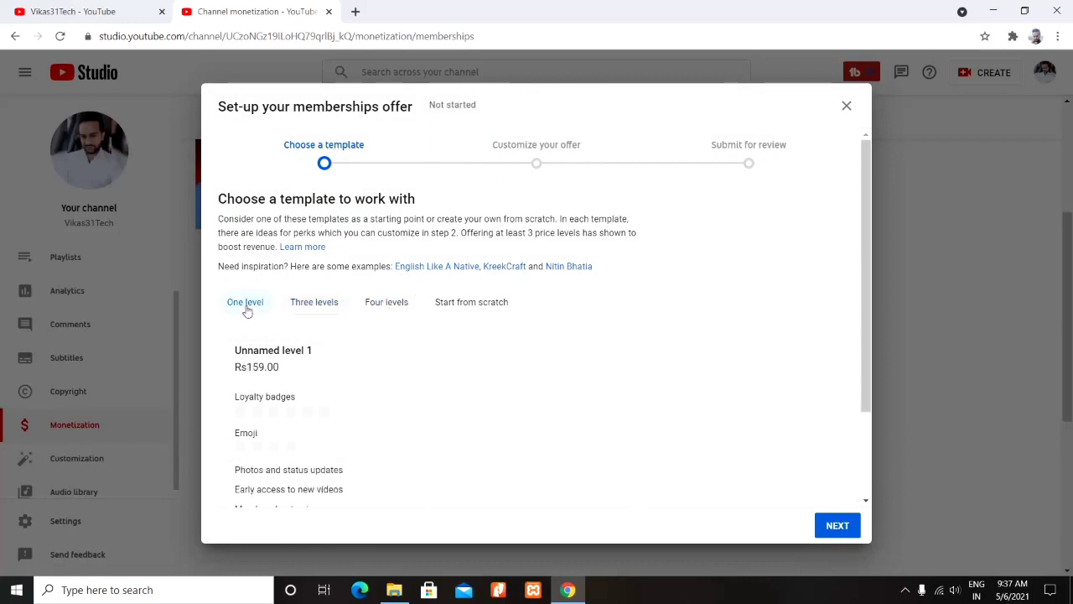
pyautogui.click(317, 306)
pyautogui.click(372, 307)
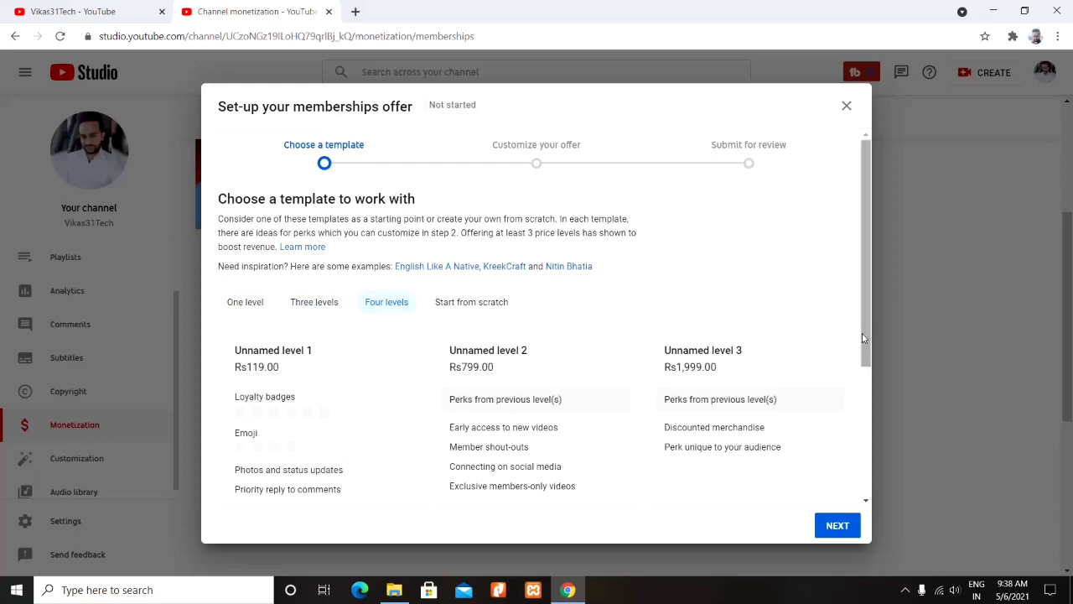
pyautogui.scroll(-1, 862, 344)
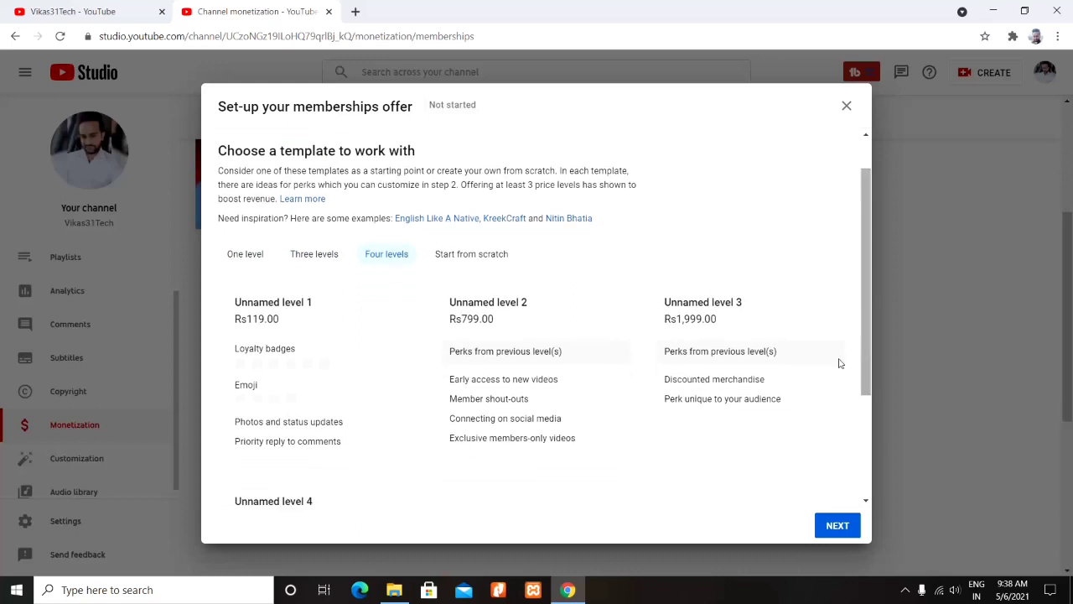
pyautogui.click(307, 255)
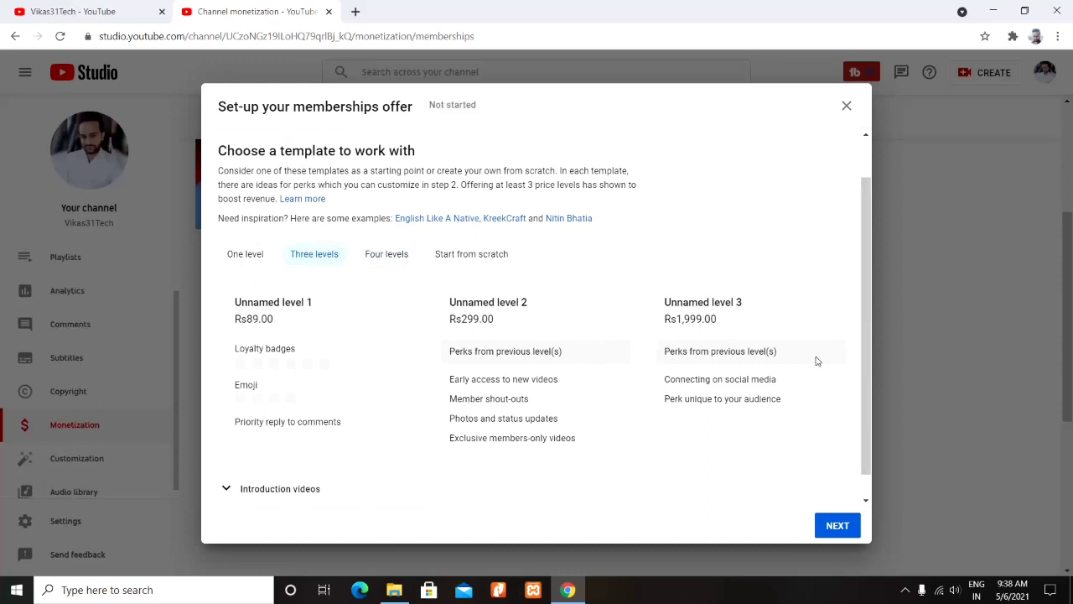
pyautogui.scroll(-1, 866, 349)
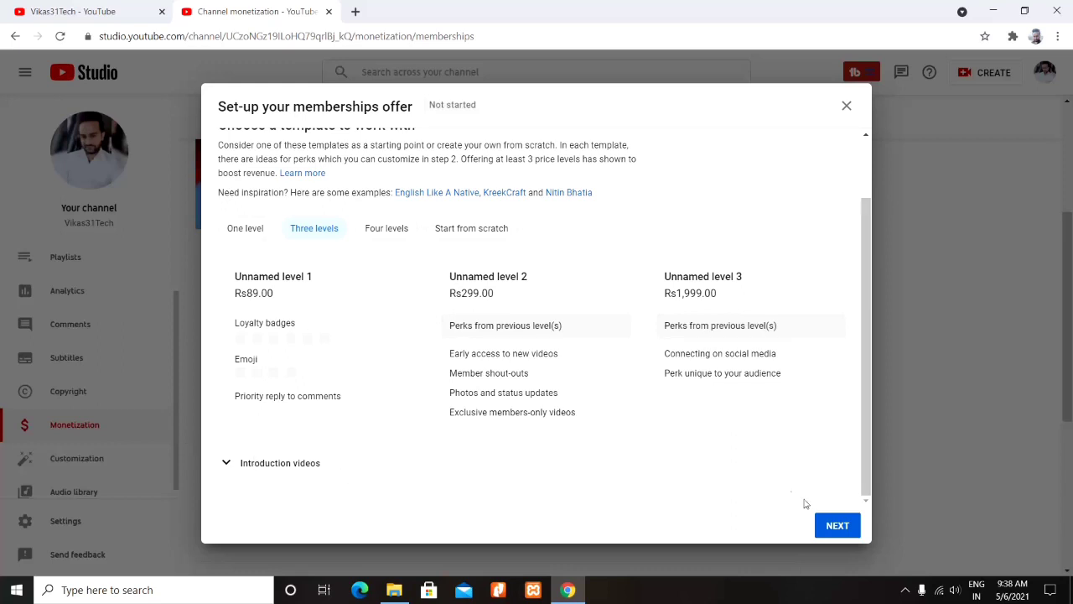
pyautogui.click(828, 521)
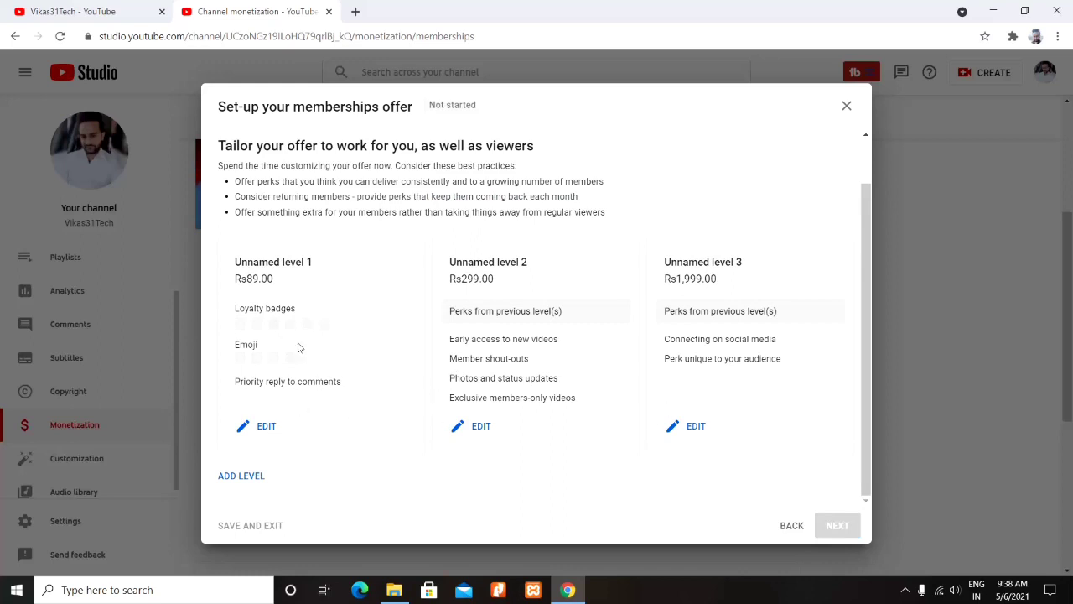
# Name the first membership level Silver and choose Rs89.00 – Popular as its monthly price.
pyautogui.click(265, 427)
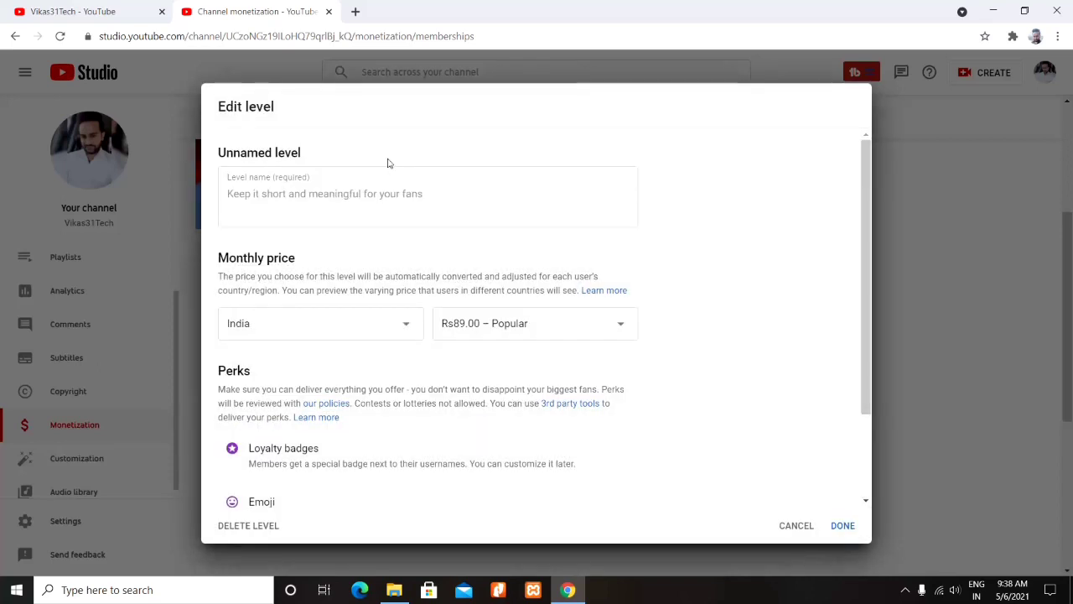
pyautogui.click(312, 188)
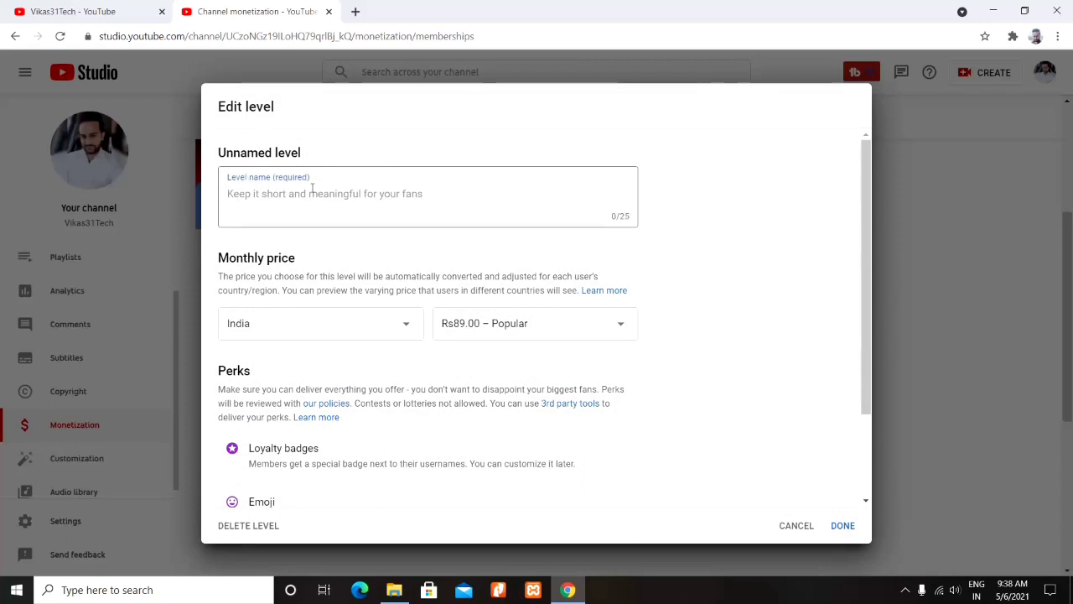
pyautogui.write('Silver')
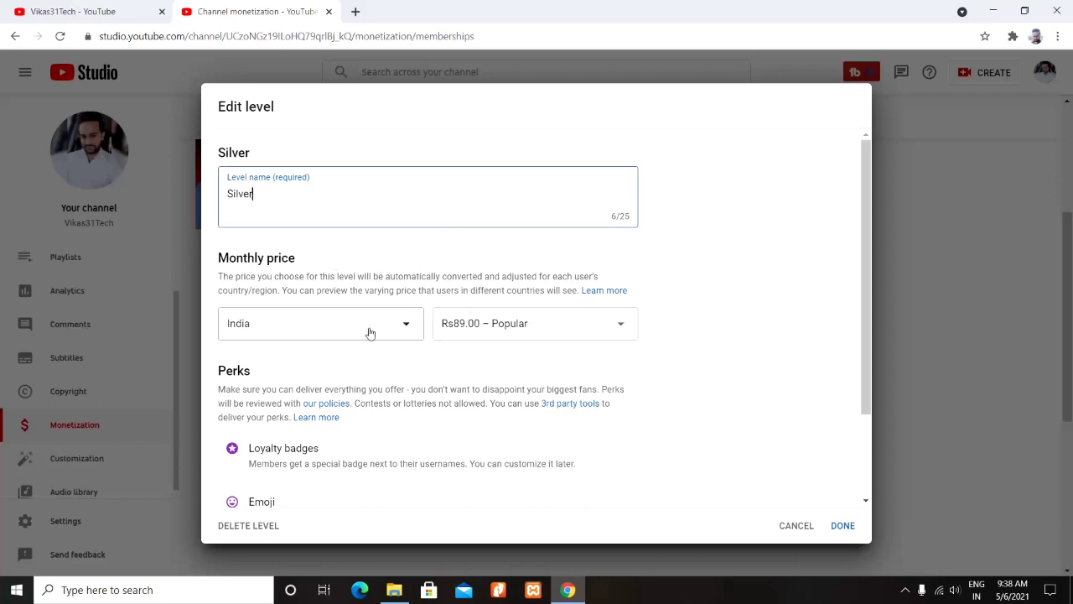
pyautogui.click(618, 327)
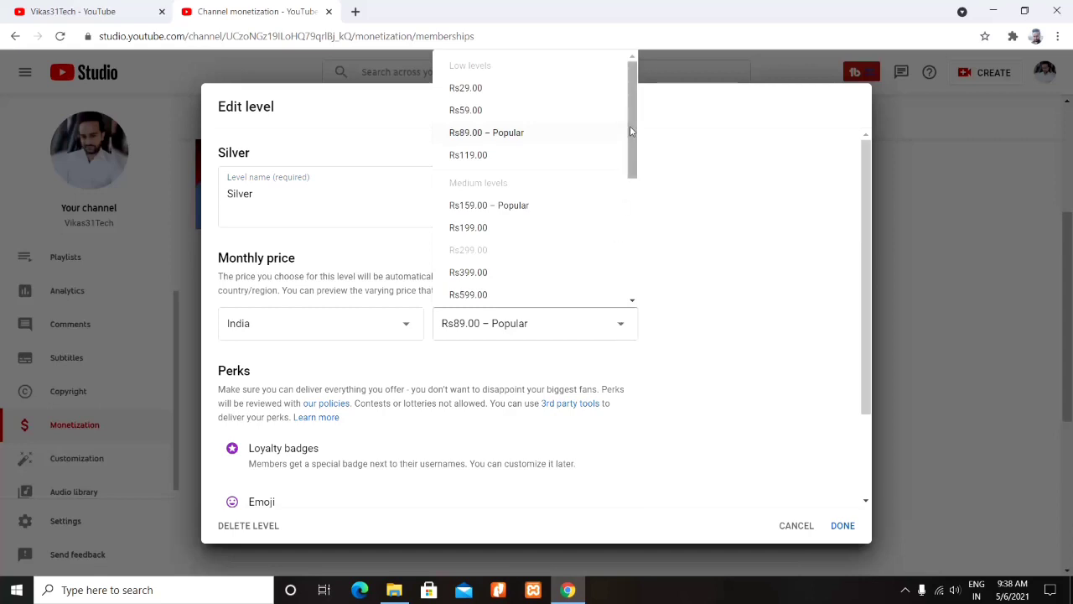
pyautogui.moveTo(630, 134); pyautogui.dragTo(625, 62)
pyautogui.click(481, 136)
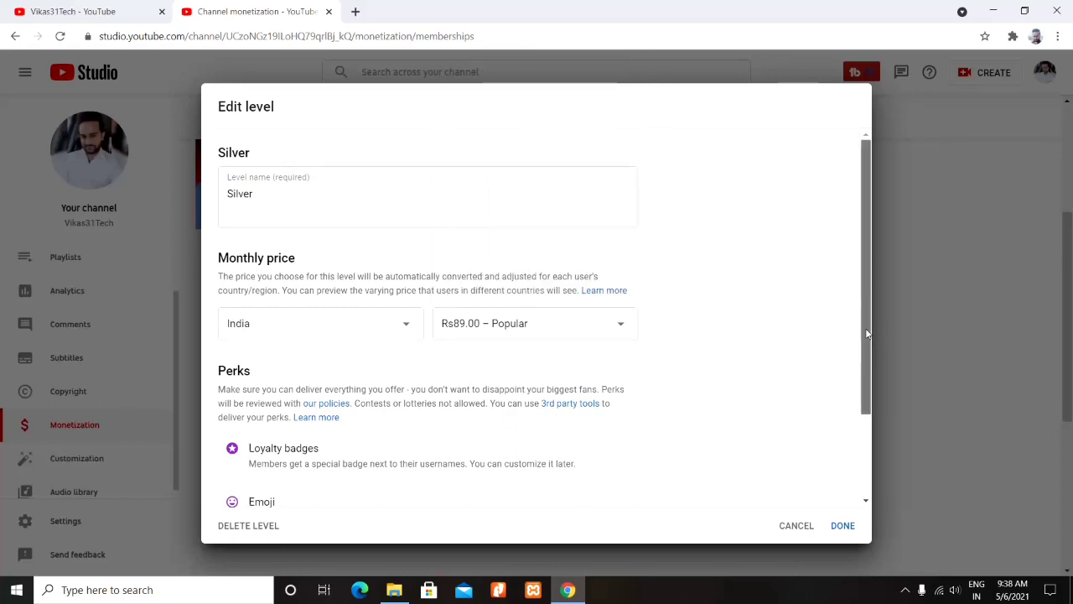
# Add a Members-only live streams perk to the Silver level and delete its Priority reply to comments perk.
pyautogui.moveTo(870, 335); pyautogui.dragTo(870, 421)
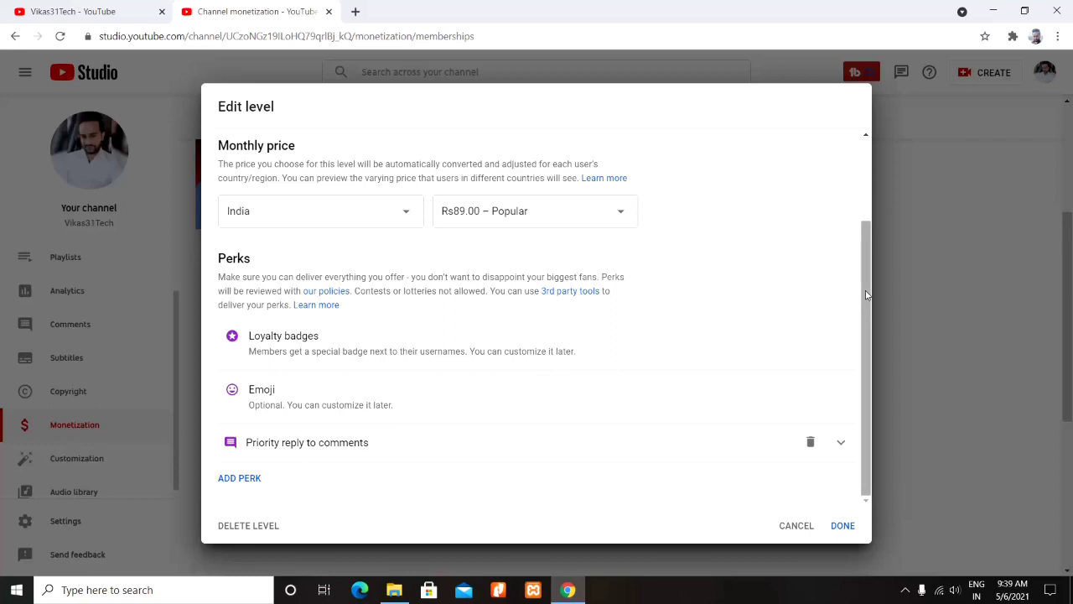
pyautogui.click(240, 479)
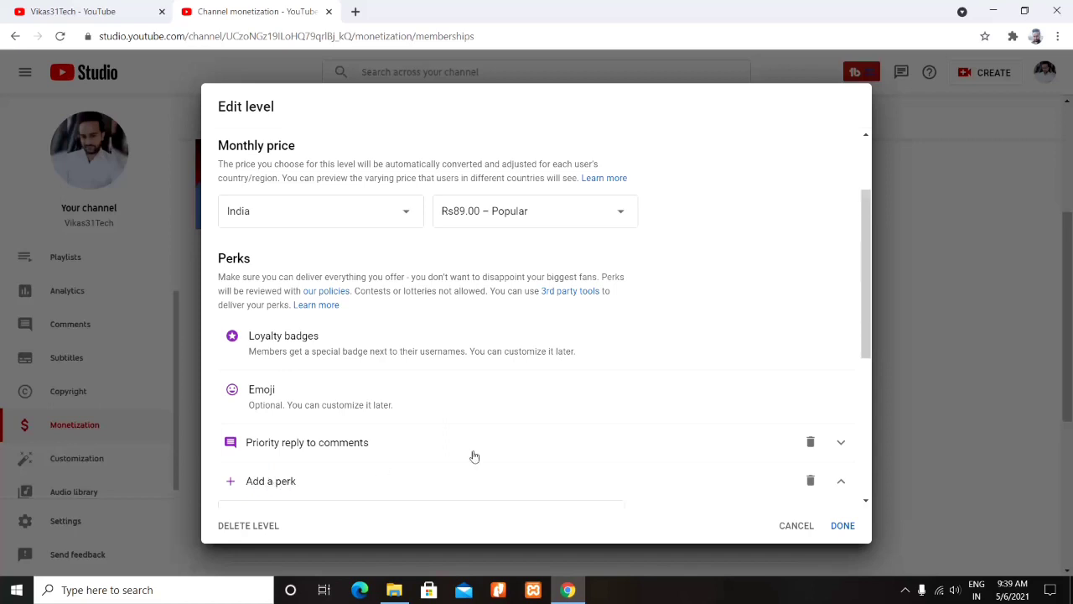
pyautogui.moveTo(869, 335); pyautogui.dragTo(870, 418)
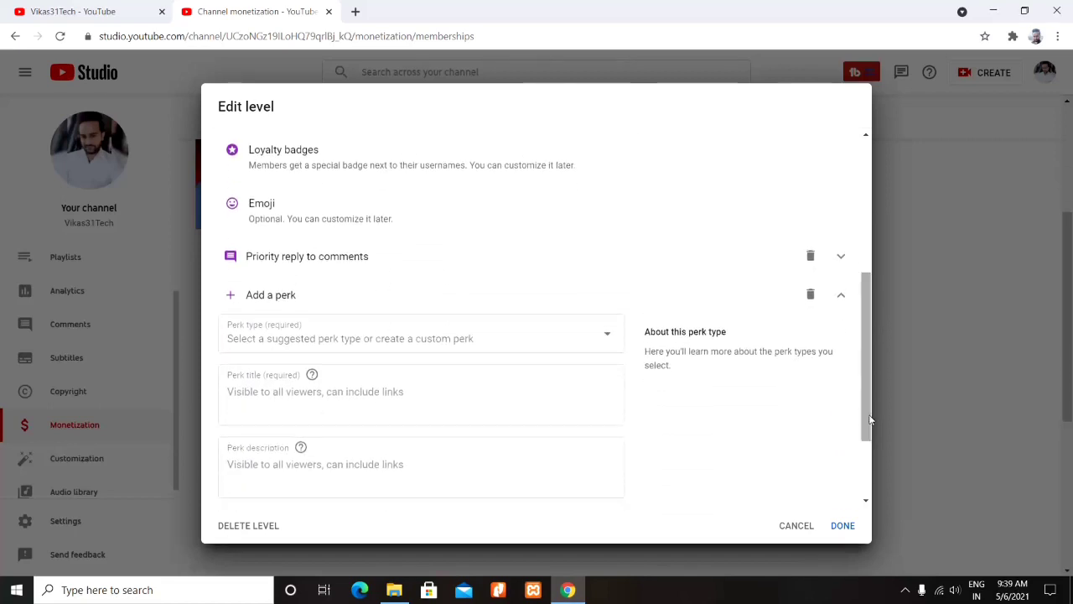
pyautogui.click(402, 341)
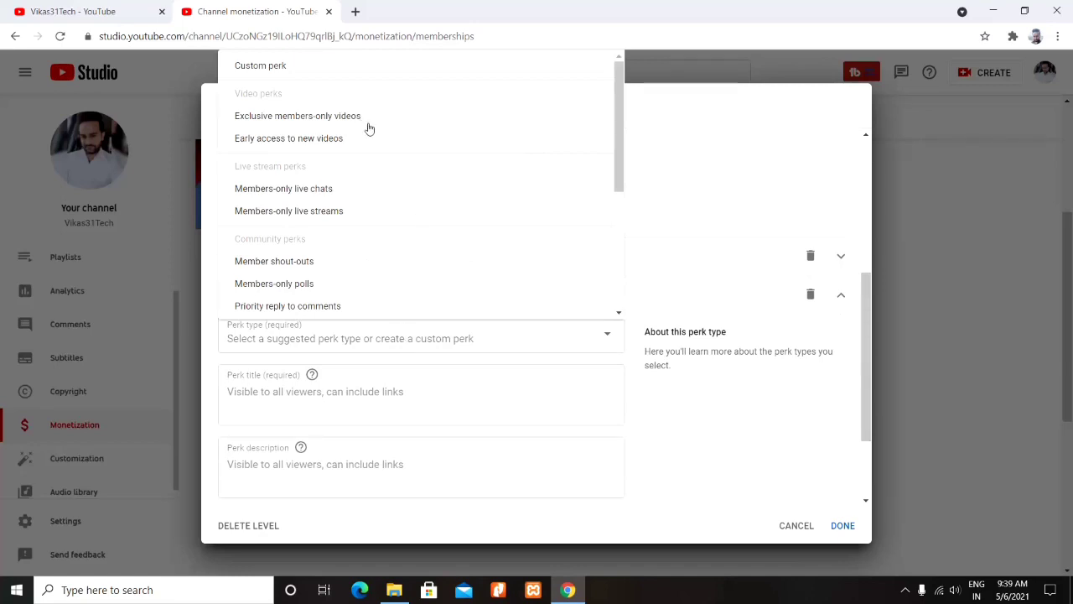
pyautogui.click(323, 220)
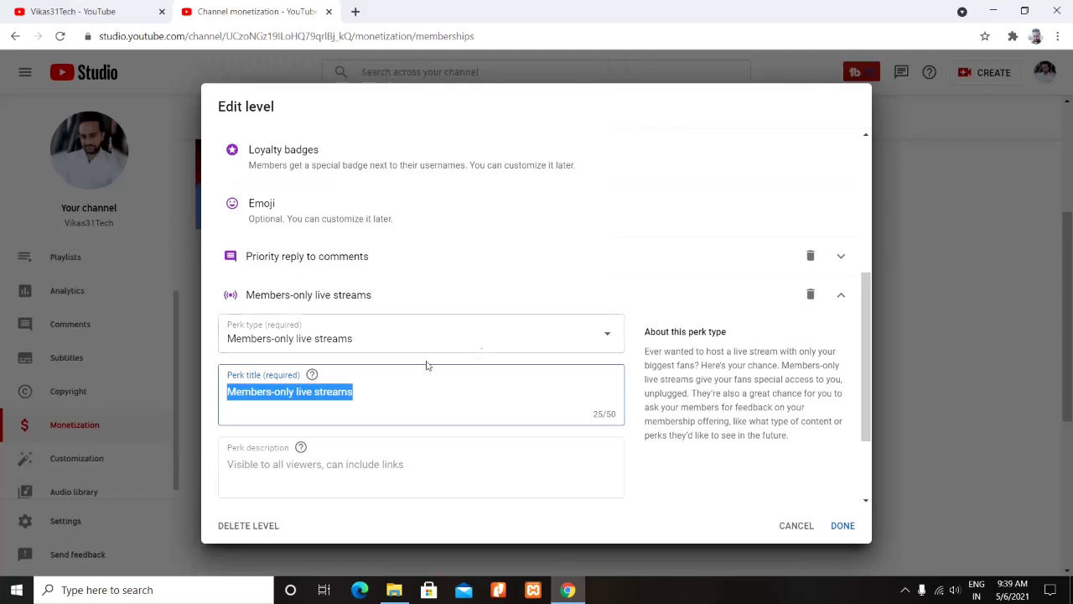
pyautogui.click(379, 386)
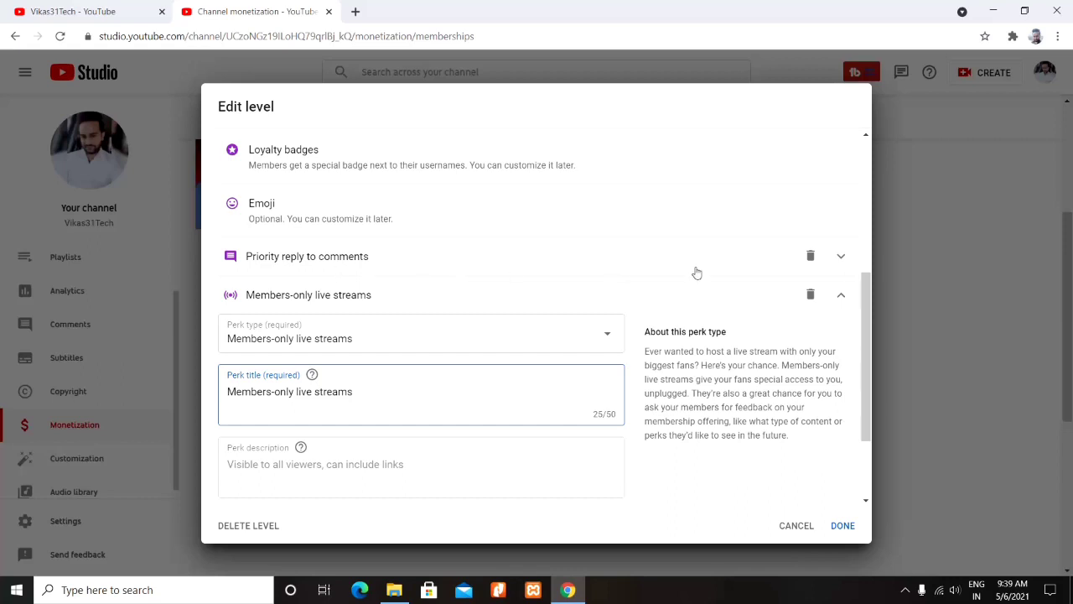
pyautogui.click(811, 259)
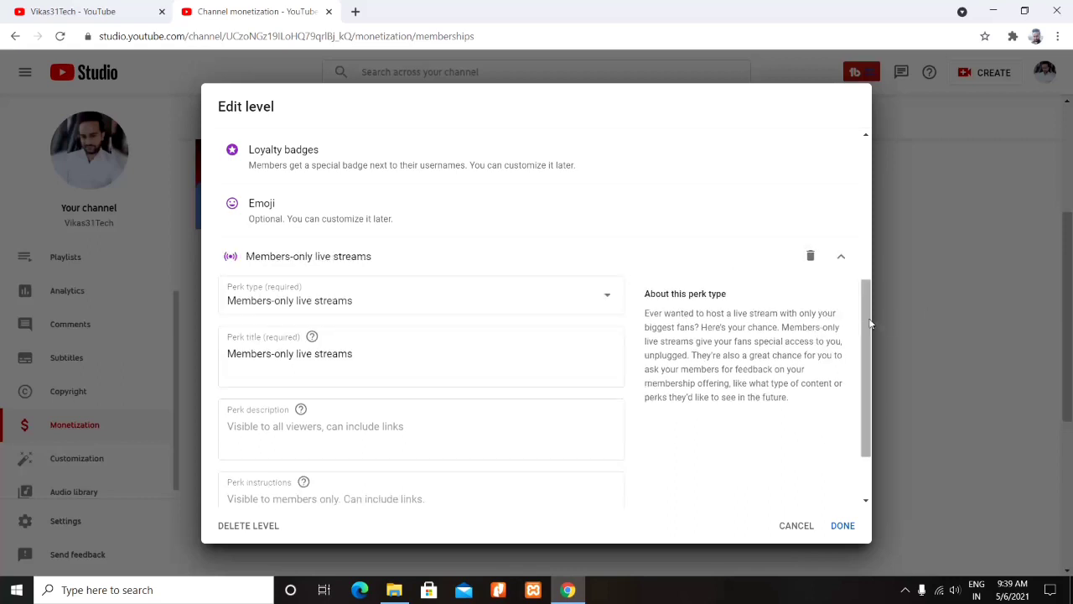
# Copy the live streams perk's title, Members-only live streams, into its perk description.
pyautogui.scroll(-2, 867, 328)
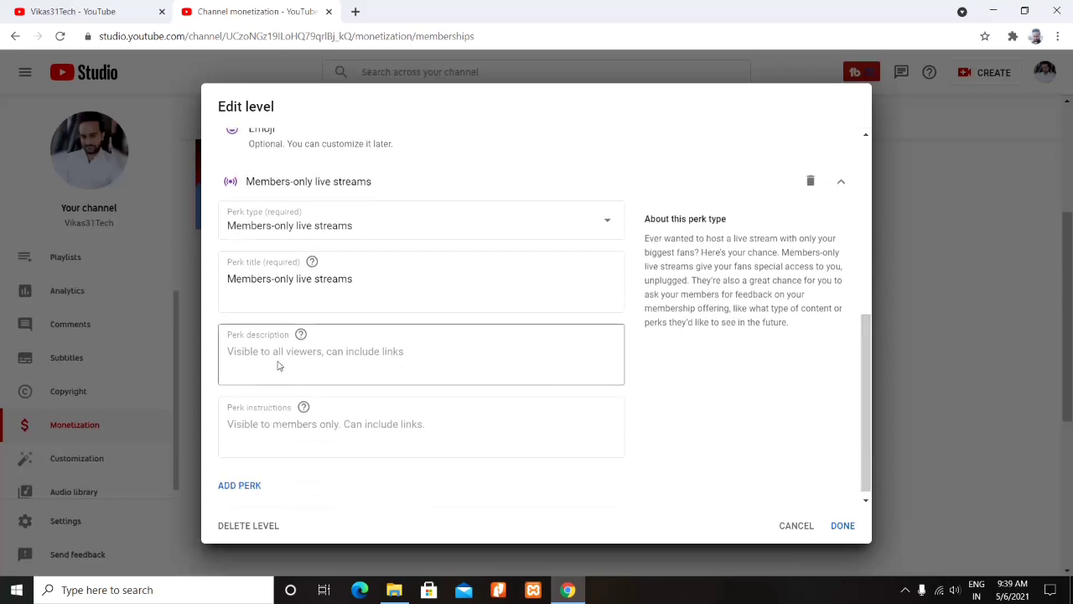
pyautogui.click(360, 283)
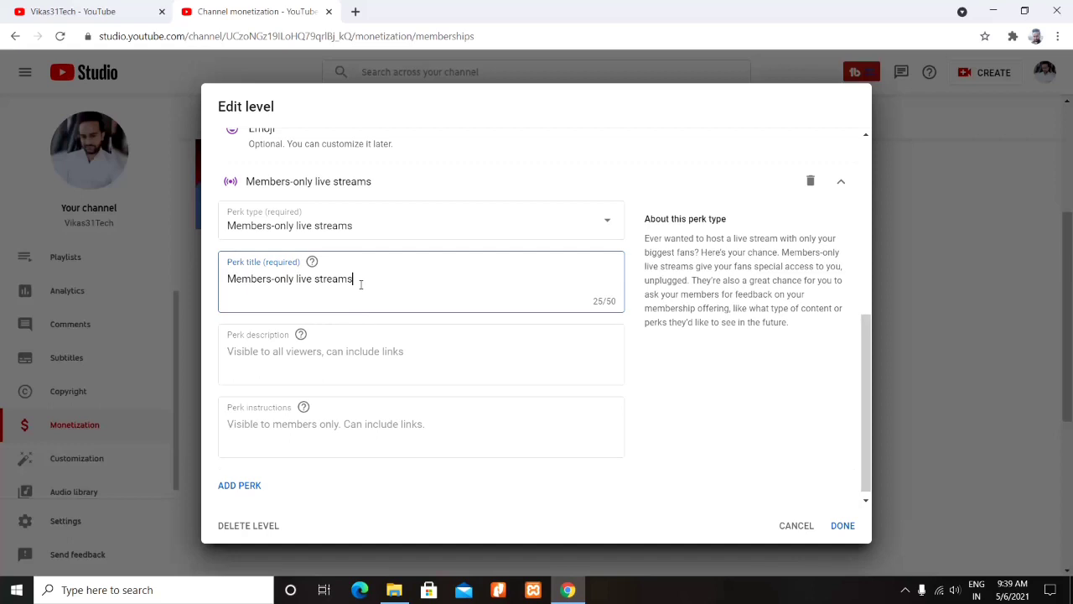
pyautogui.hotkey('ctrl', 'a')
pyautogui.hotkey('ctrl', 'c')
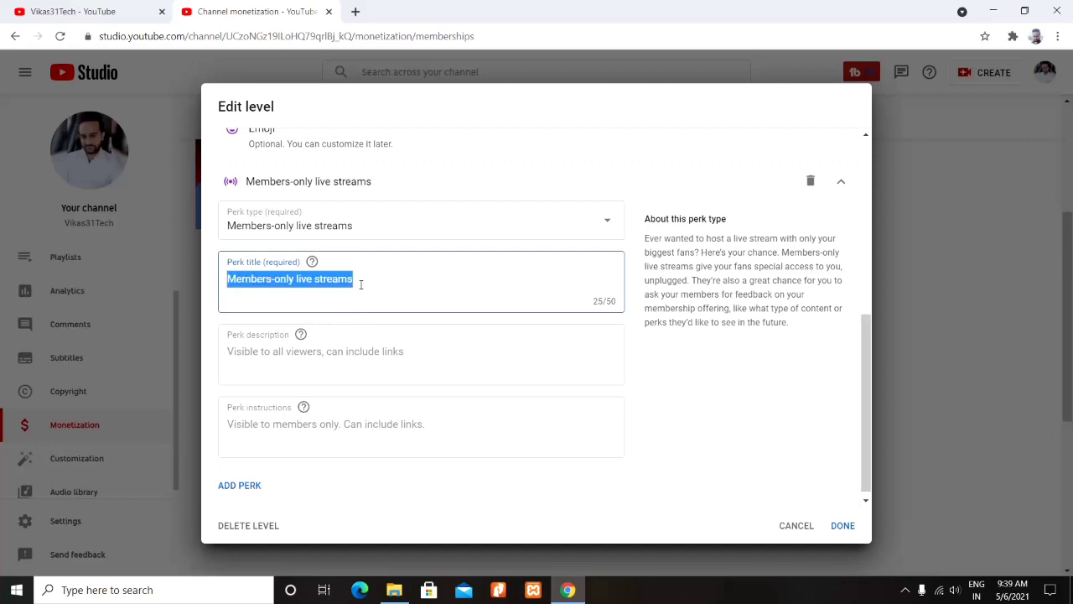
pyautogui.click(317, 356)
pyautogui.hotkey('ctrl', 'v')
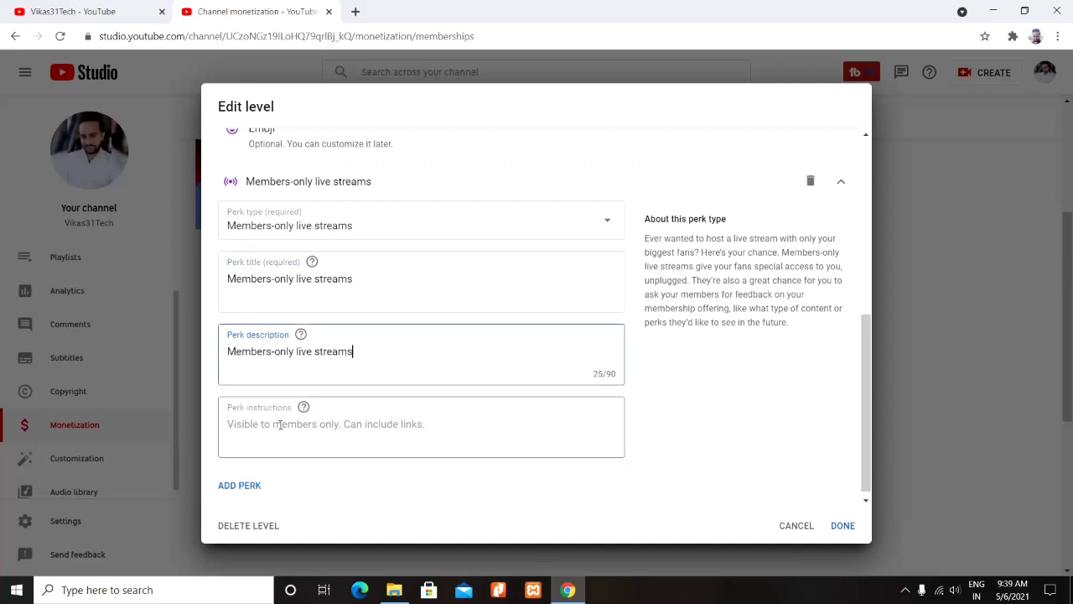
# Enter "only talks for youtube channel" as the perk instructions for Members-only live streams.
pyautogui.click(281, 420)
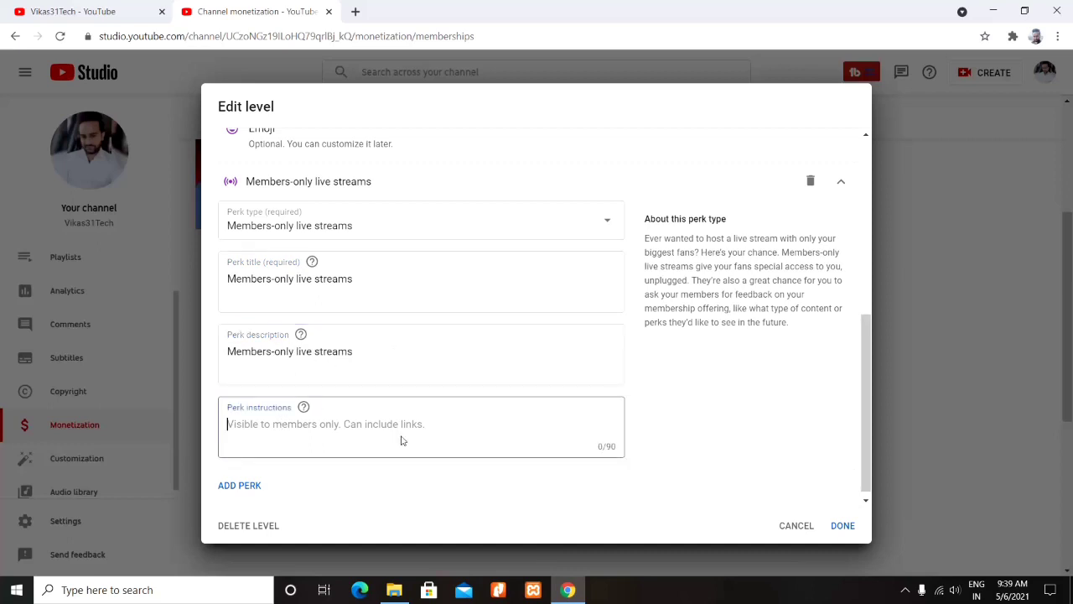
pyautogui.scroll(-1, 346, 426)
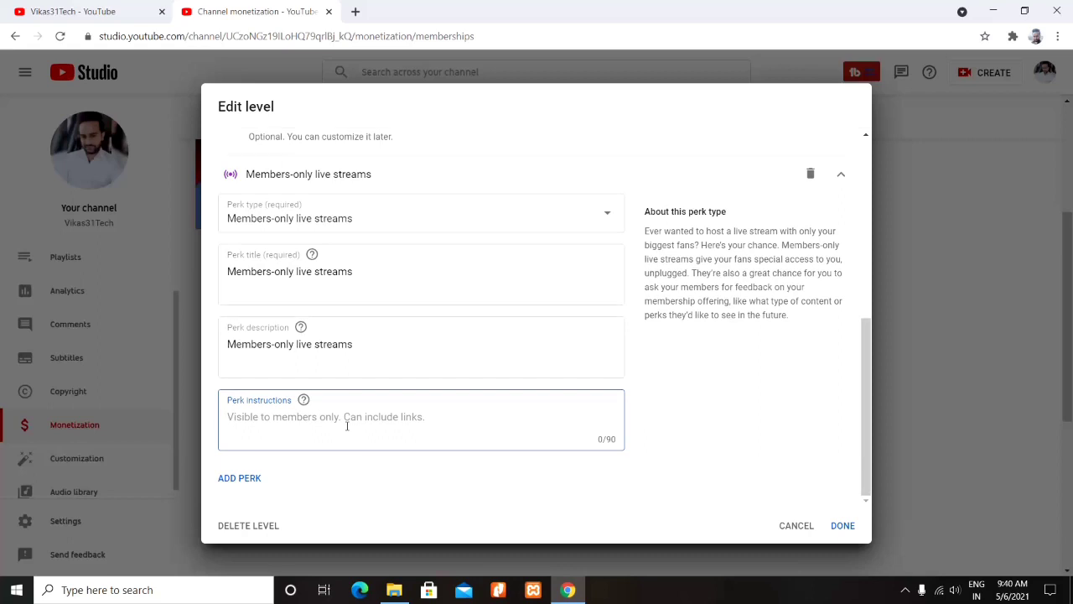
pyautogui.write('only')
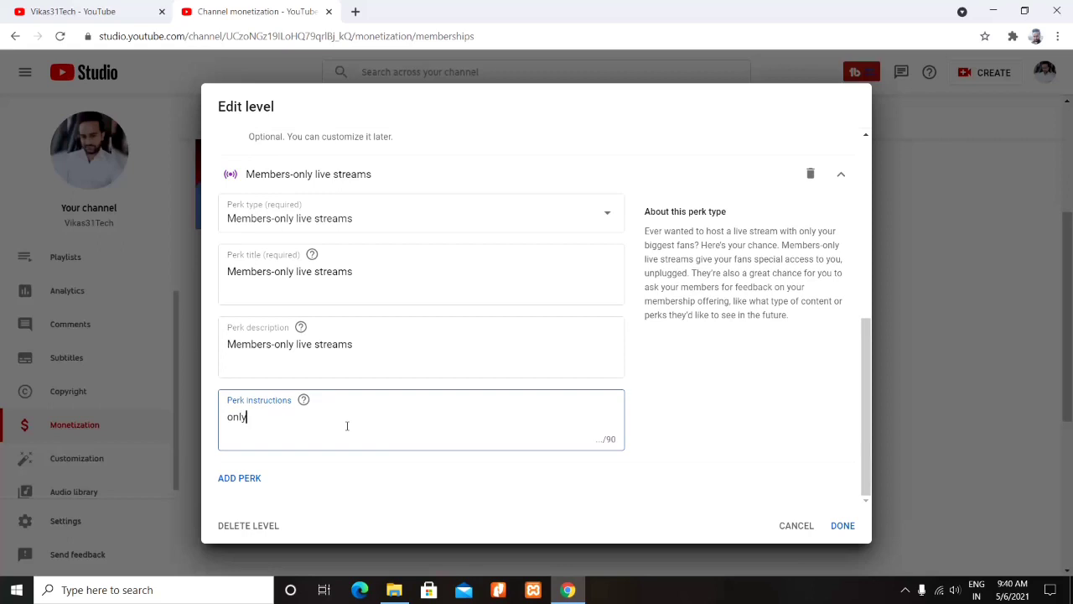
pyautogui.write(' chat for youtube channel')
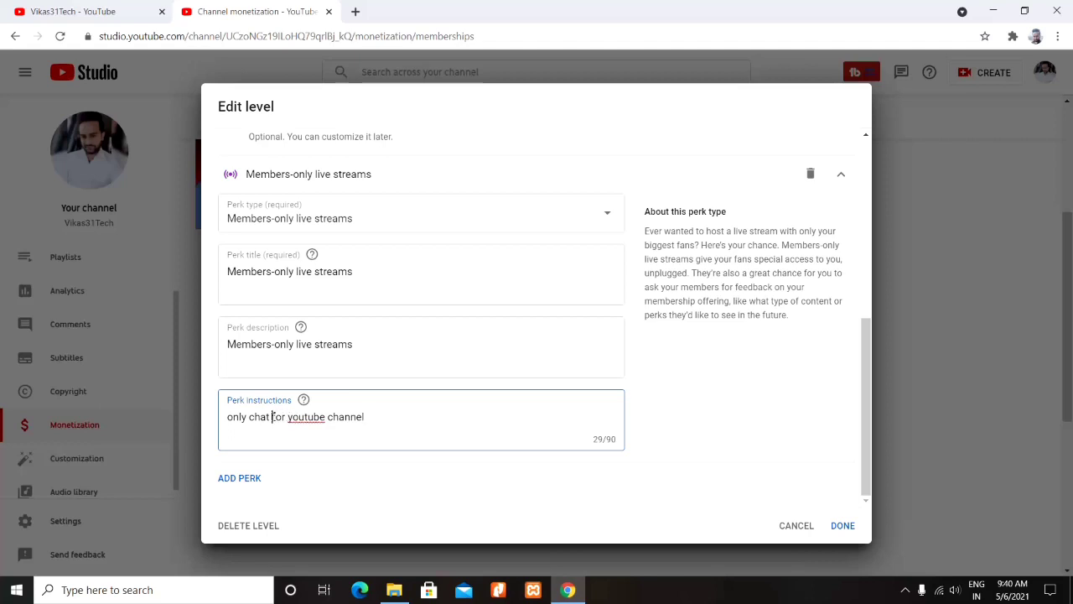
pyautogui.press('BackSpace')
pyautogui.press('BackSpace')
pyautogui.press('BackSpace')
pyautogui.press('BackSpace')
pyautogui.write('talks')
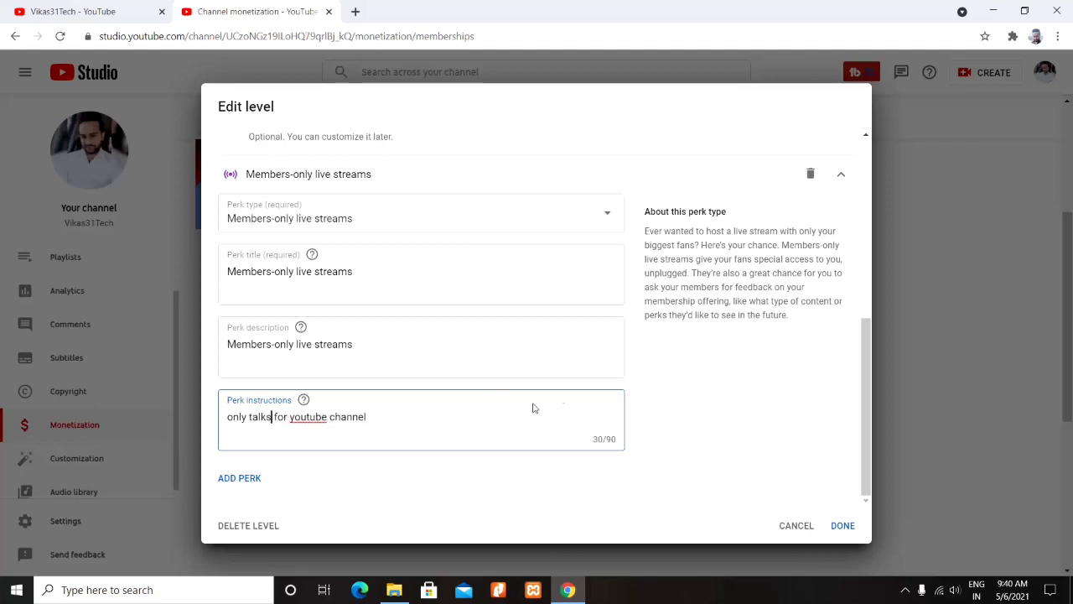
pyautogui.click(863, 412)
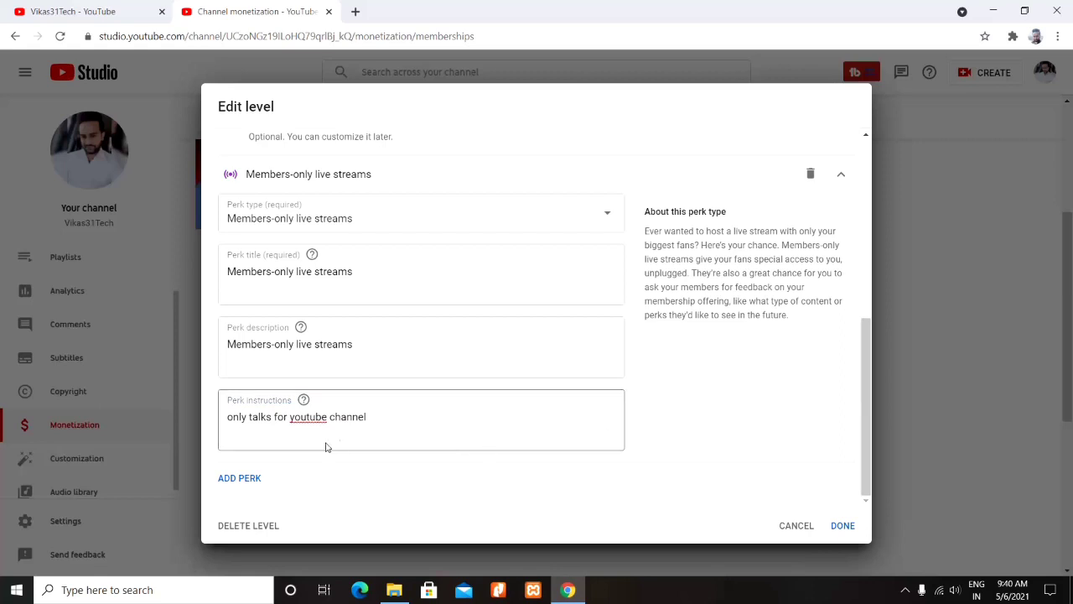
pyautogui.scroll(1, 326, 446)
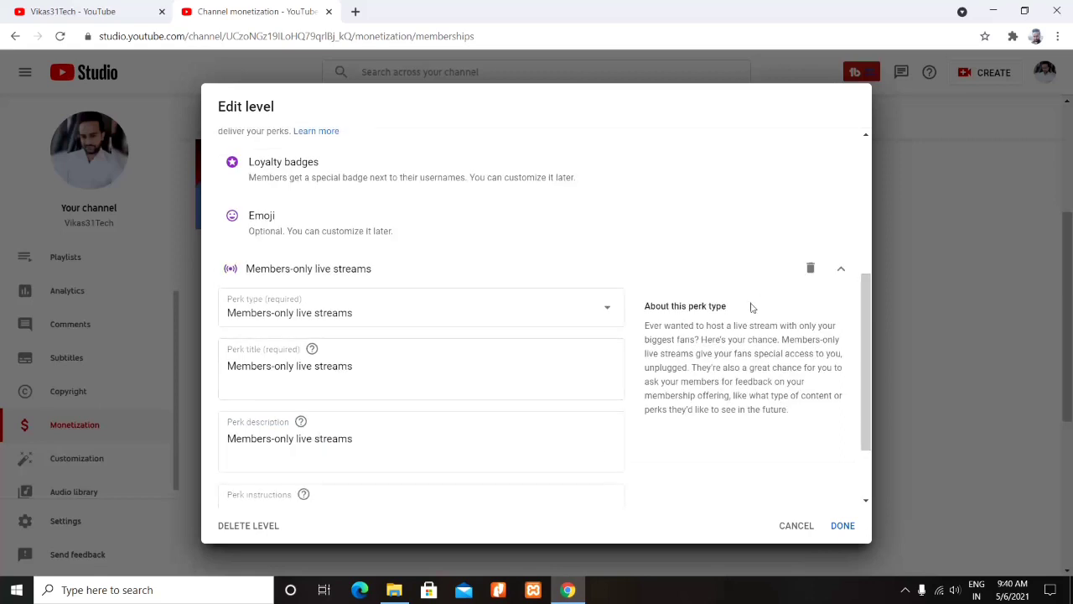
# Save the Silver level's changes and name the second membership level Gold.
pyautogui.click(841, 526)
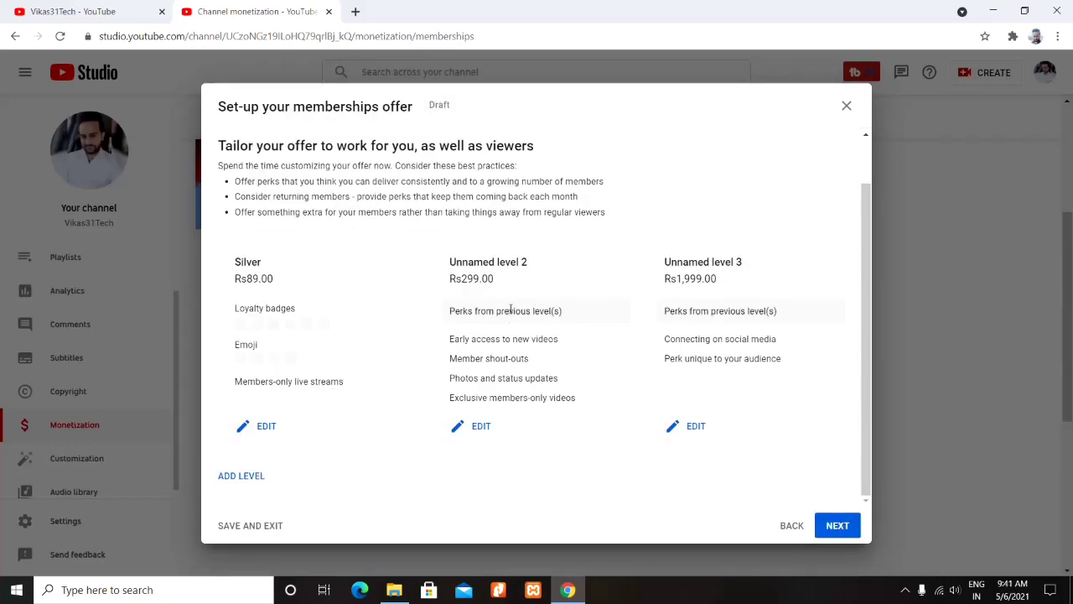
pyautogui.click(482, 426)
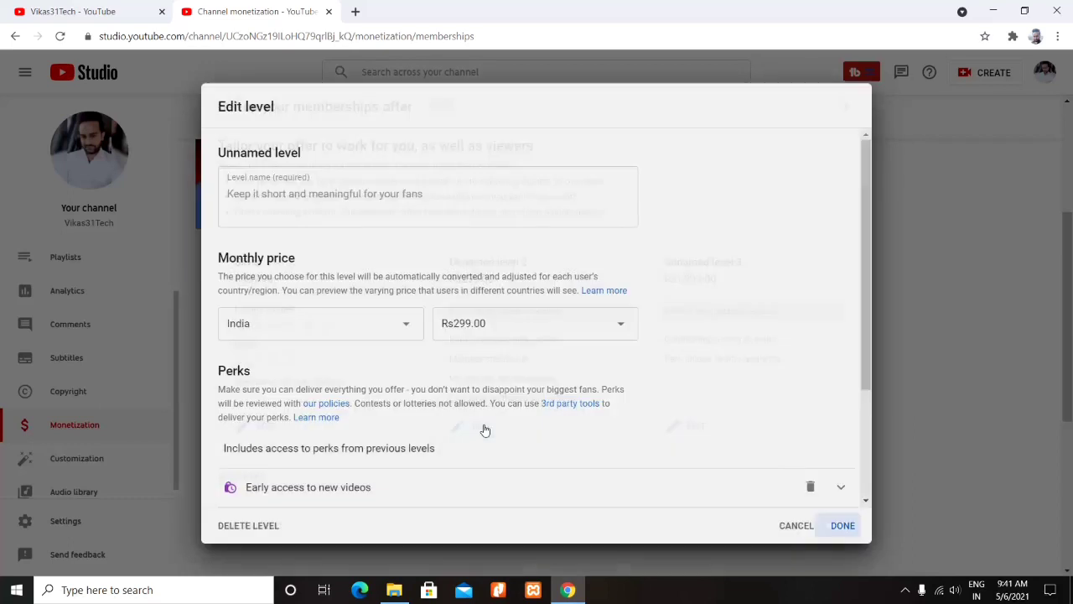
pyautogui.click(359, 196)
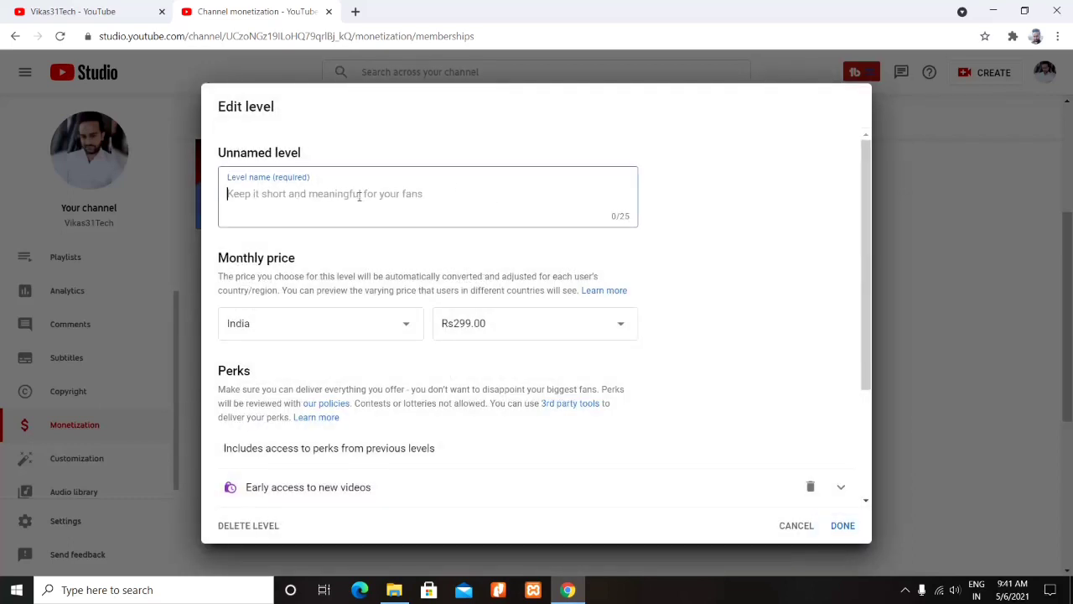
pyautogui.write('gold')
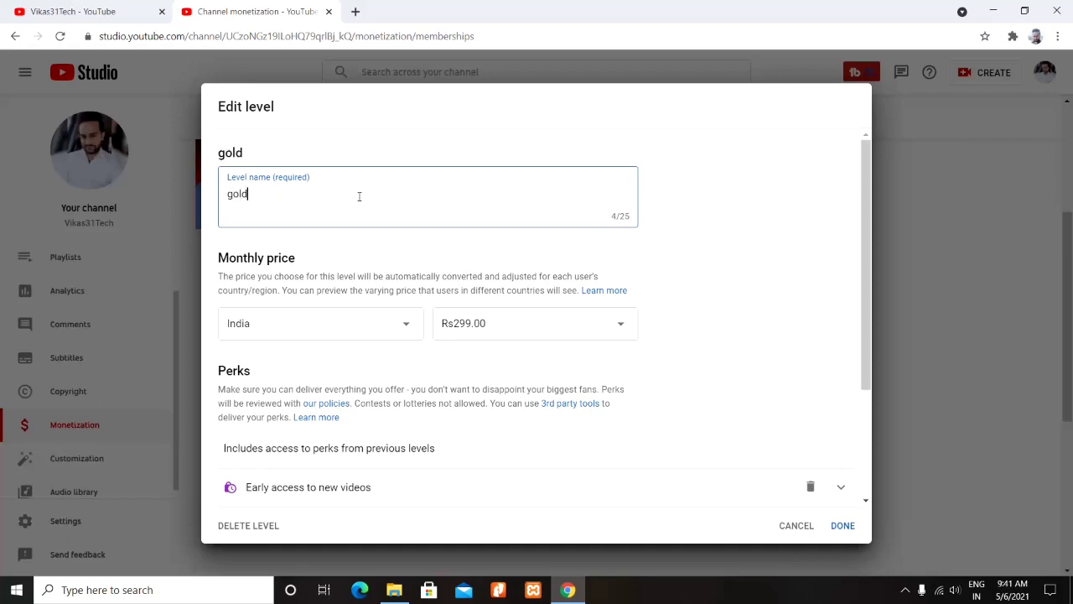
pyautogui.hotkey('ctrl', 'a')
pyautogui.write('Gold')
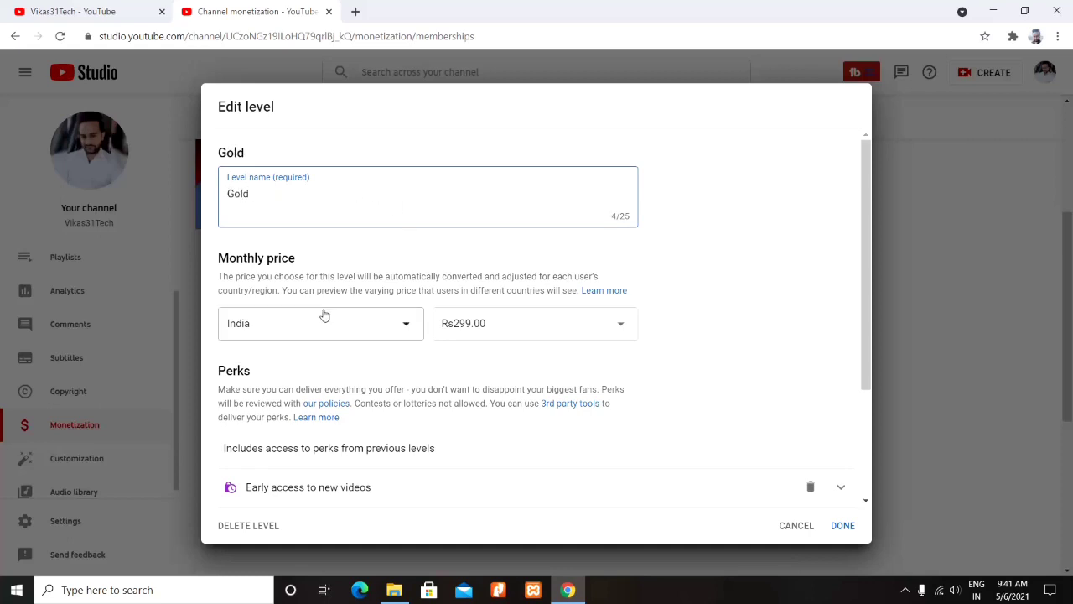
# Review the available monthly prices for the Gold level and choose Rs299.00.
pyautogui.click(508, 323)
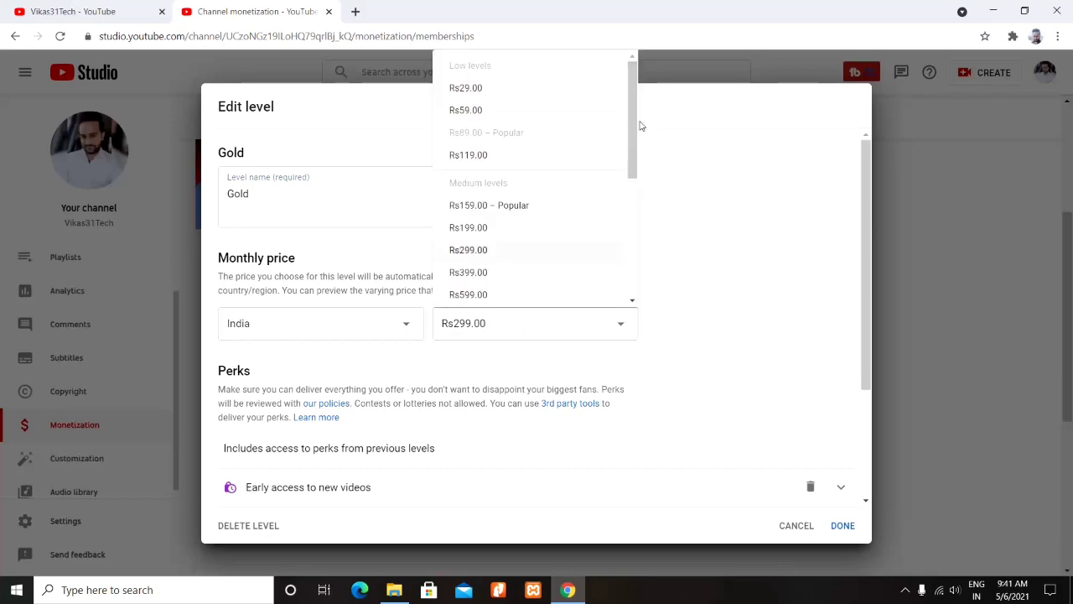
pyautogui.click(694, 187)
pyautogui.click(542, 335)
pyautogui.scroll(-2, 556, 120)
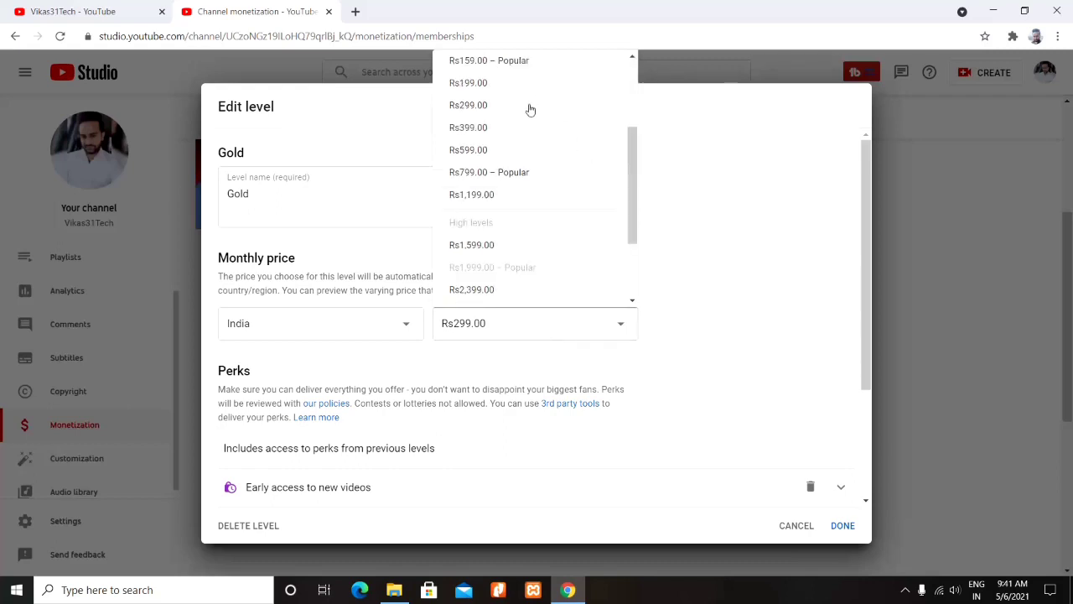
pyautogui.click(529, 108)
pyautogui.click(604, 333)
pyautogui.moveTo(634, 167); pyautogui.dragTo(634, 245)
pyautogui.click(674, 239)
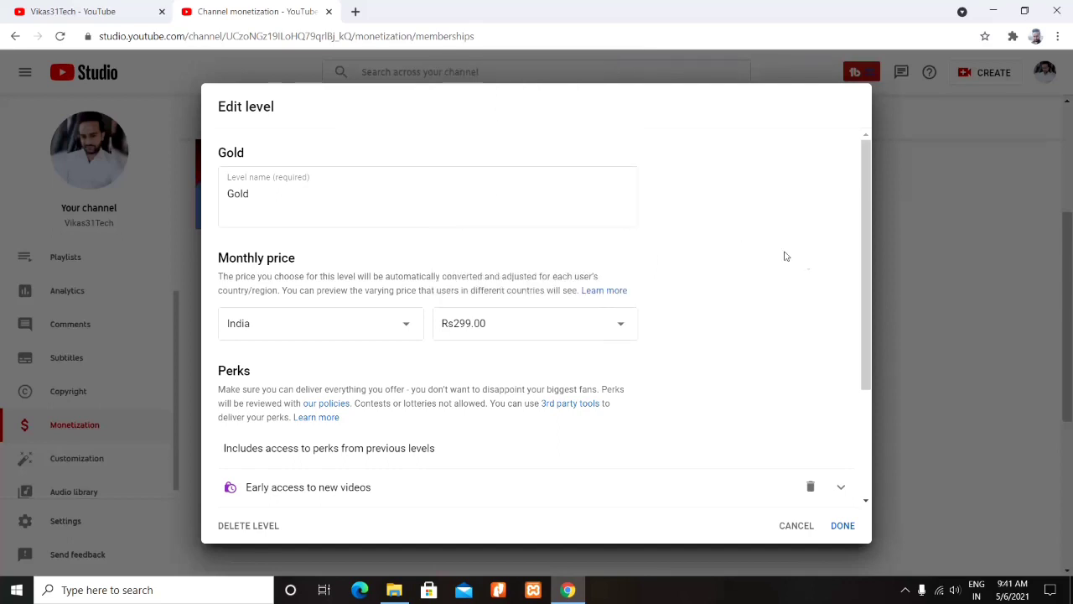
# Add a perk of the type Members-only live streams to the Gold level, keeping its suggested title.
pyautogui.scroll(-1, 862, 291)
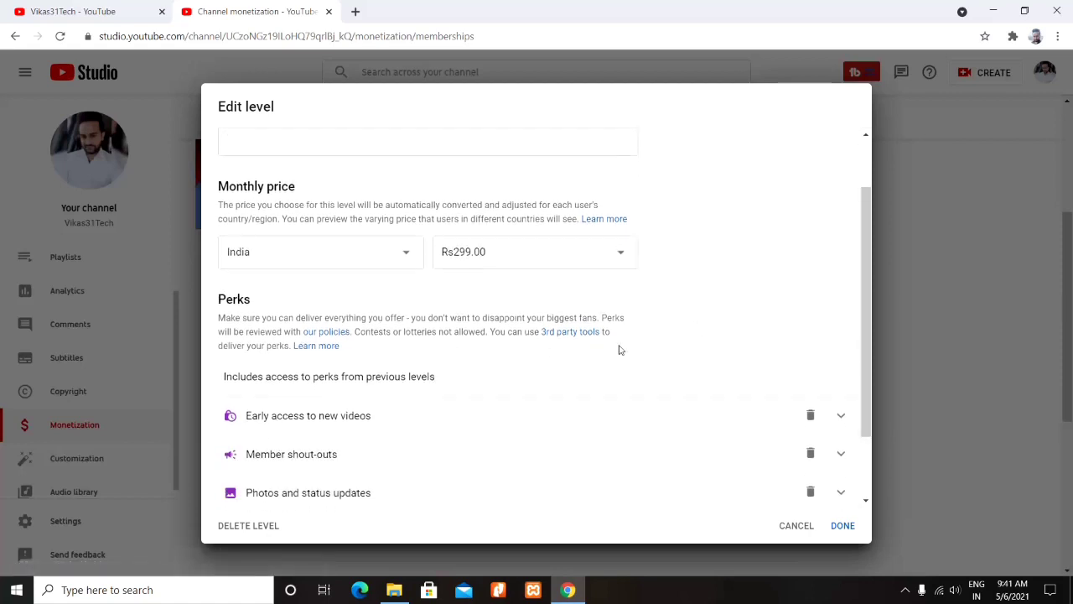
pyautogui.scroll(-2, 867, 384)
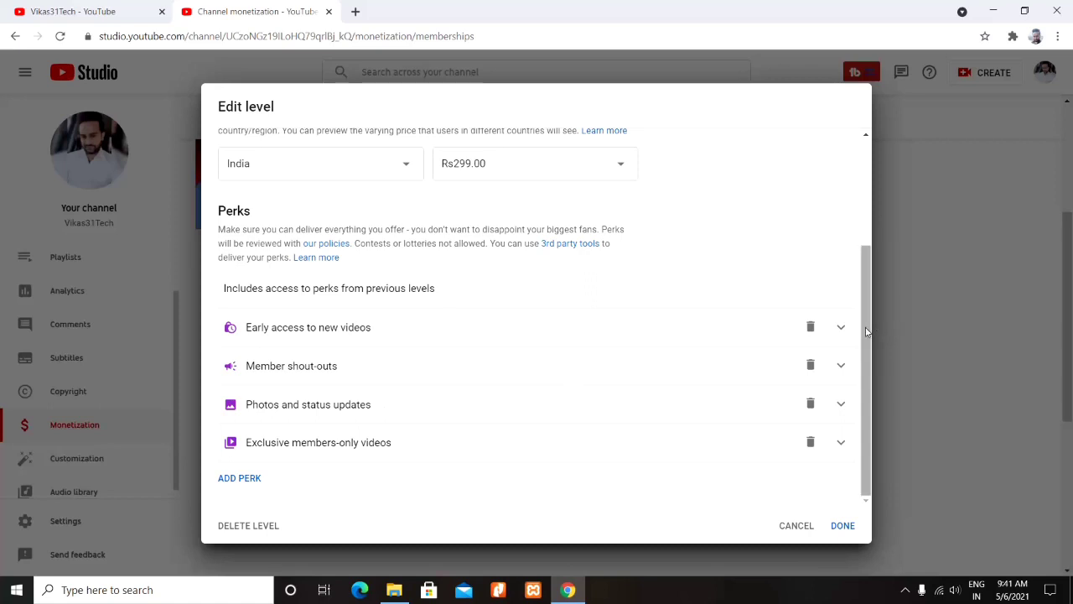
pyautogui.click(249, 479)
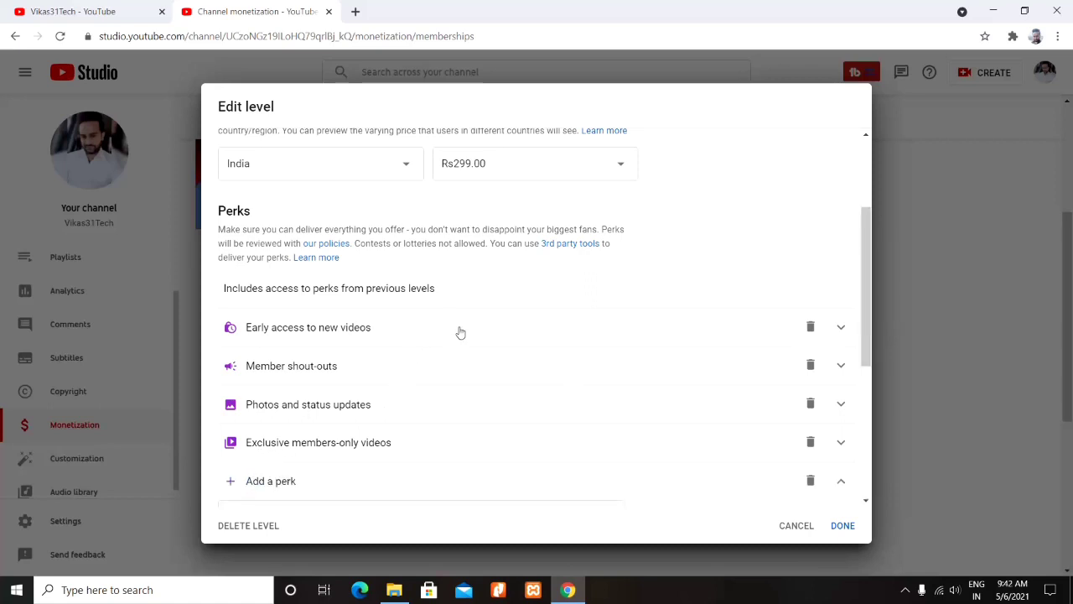
pyautogui.moveTo(867, 300); pyautogui.dragTo(861, 365)
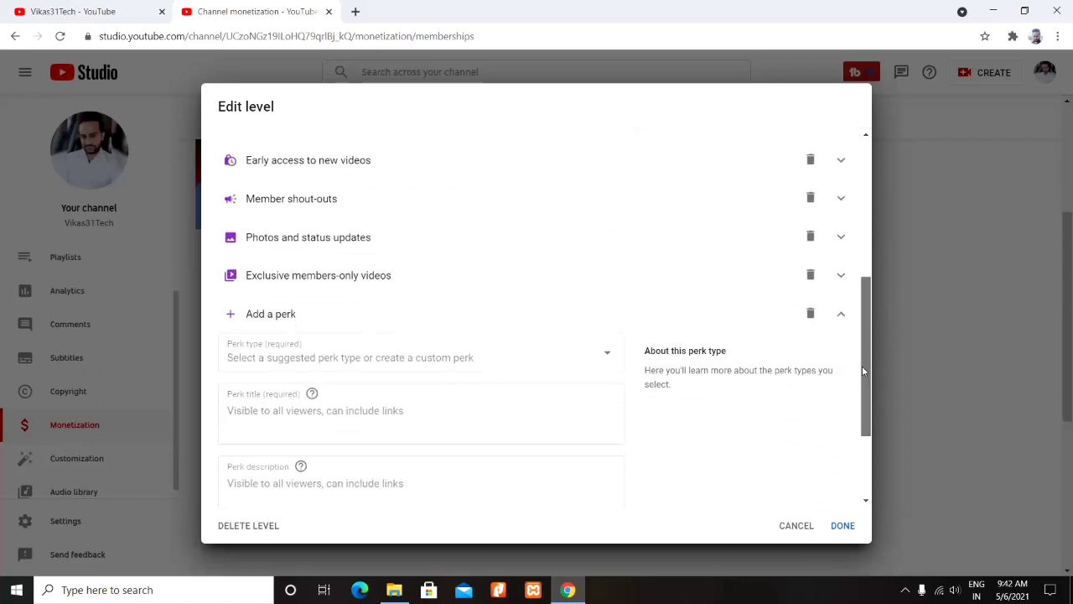
pyautogui.click(555, 366)
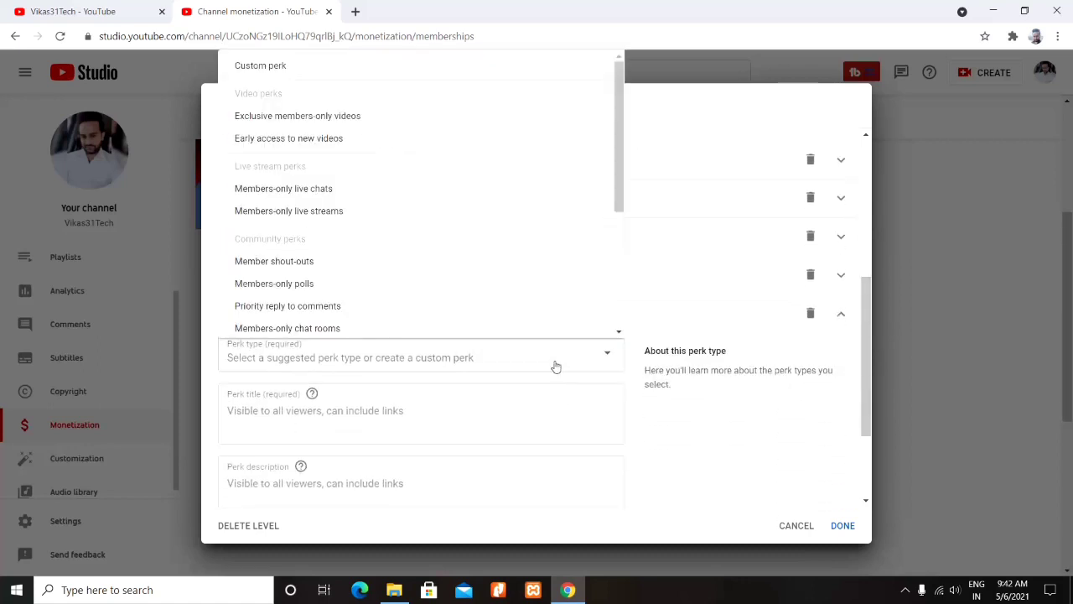
pyautogui.click(388, 214)
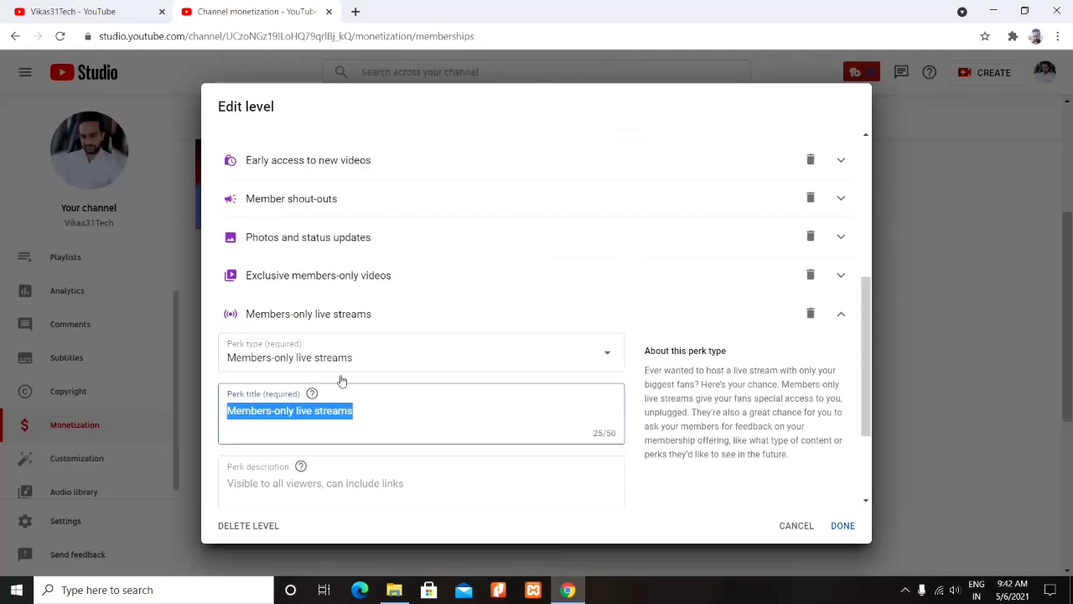
pyautogui.click(363, 479)
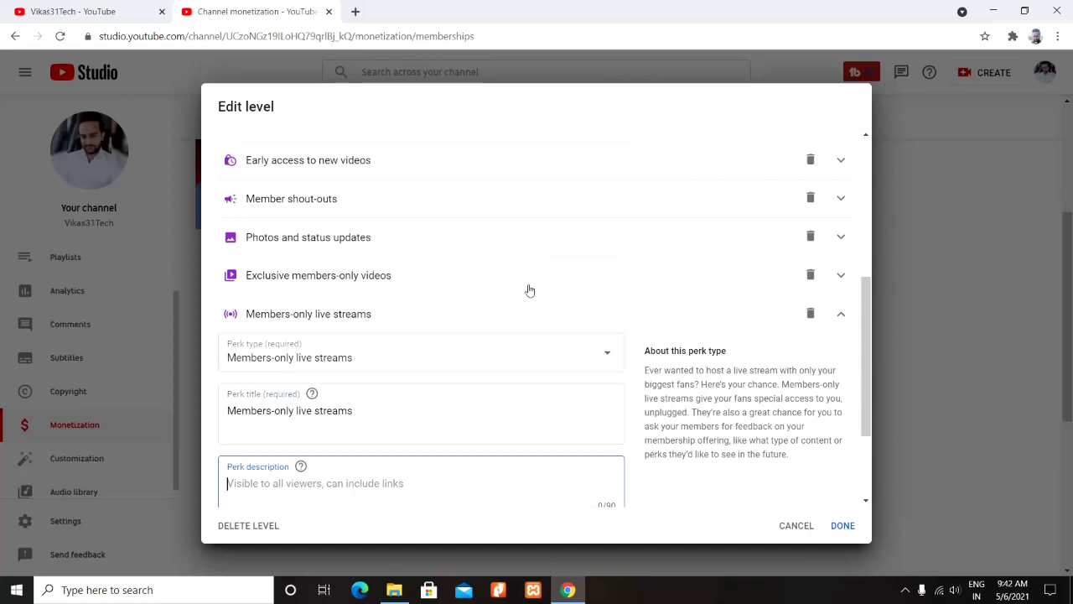
# Delete the Exclusive members-only videos, Member shout-outs and Early access to new videos perks from the Gold level.
pyautogui.click(811, 275)
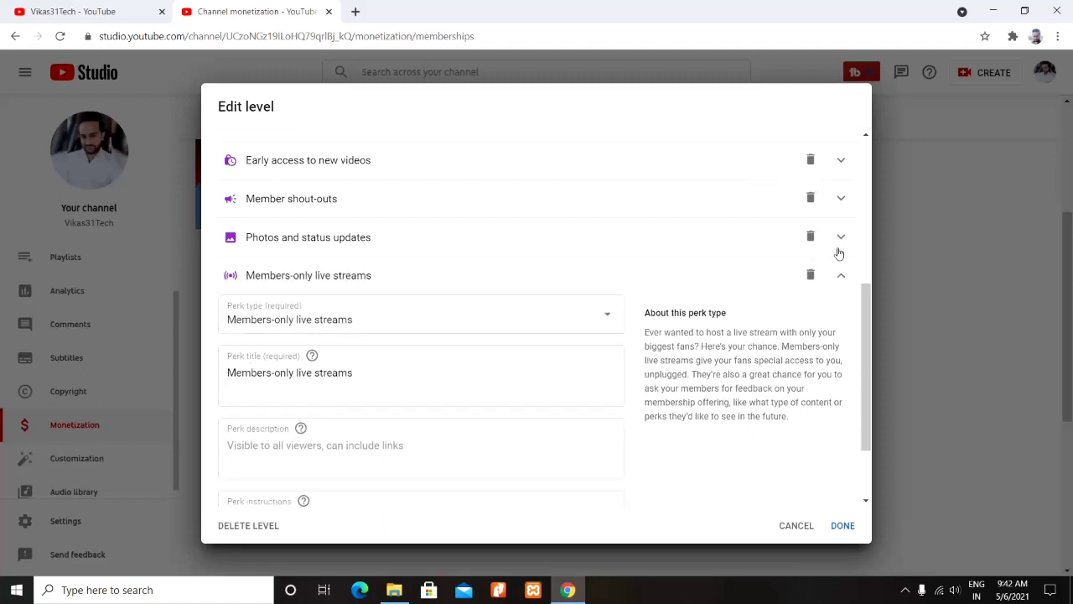
pyautogui.moveTo(868, 304); pyautogui.dragTo(871, 271)
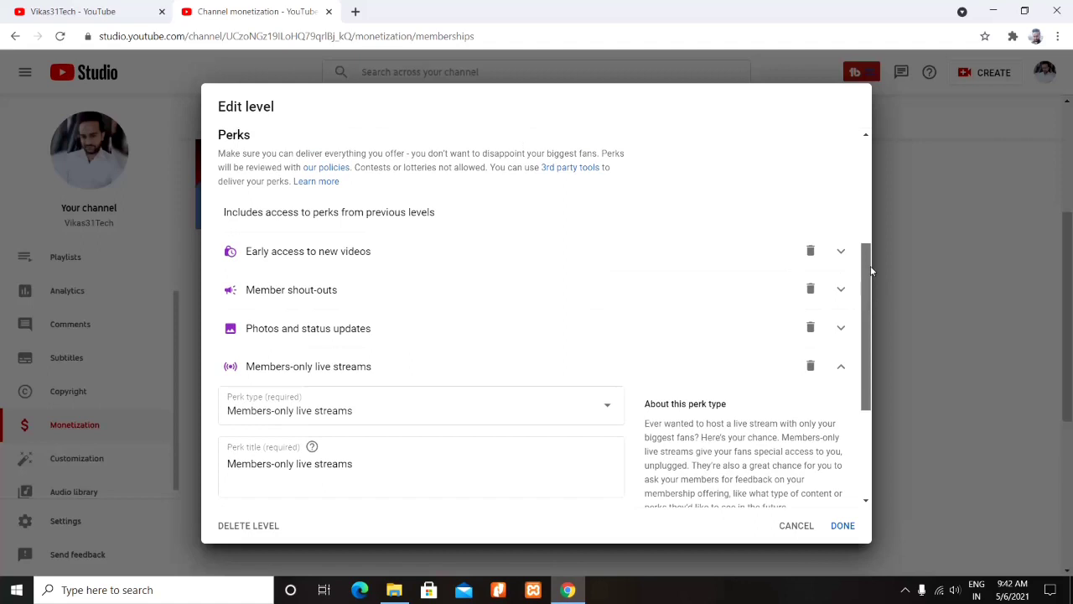
pyautogui.click(809, 289)
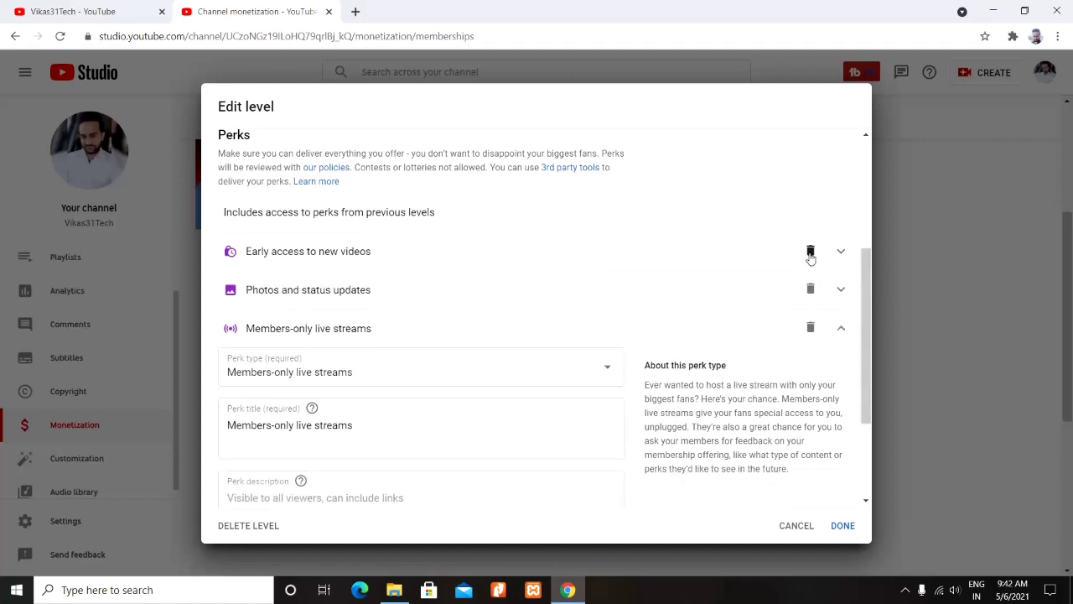
pyautogui.click(810, 251)
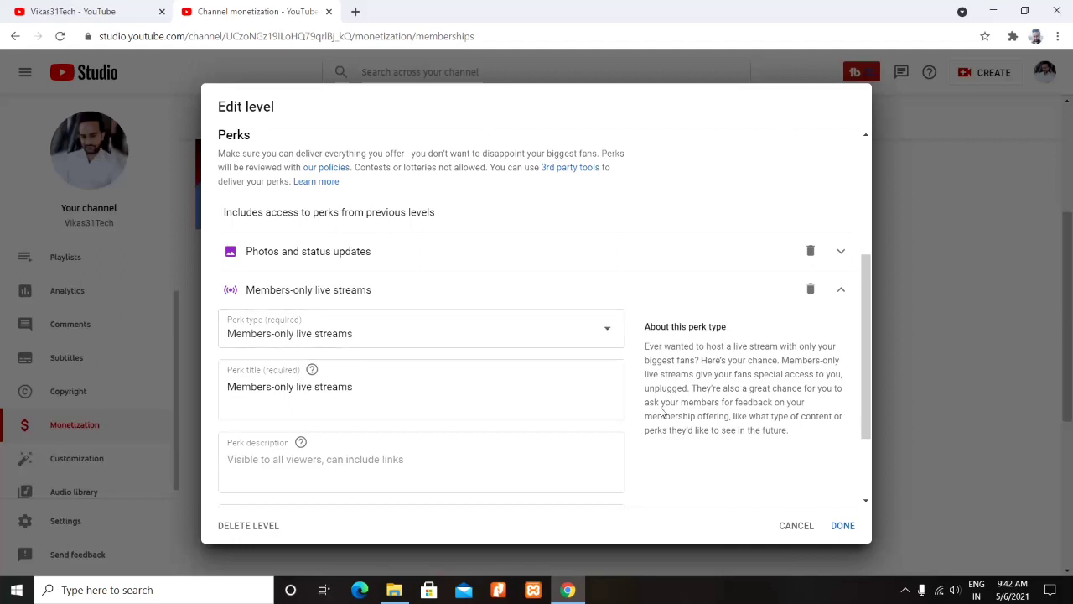
# Add a Priority reply to comments perk to the Gold level and save the level.
pyautogui.scroll(-2, 855, 374)
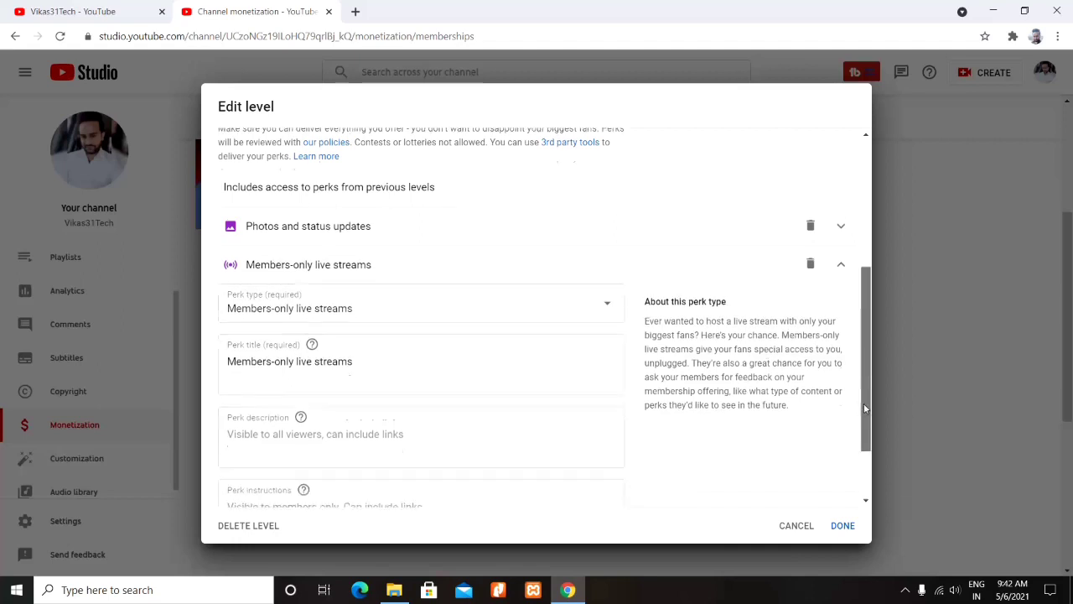
pyautogui.click(239, 493)
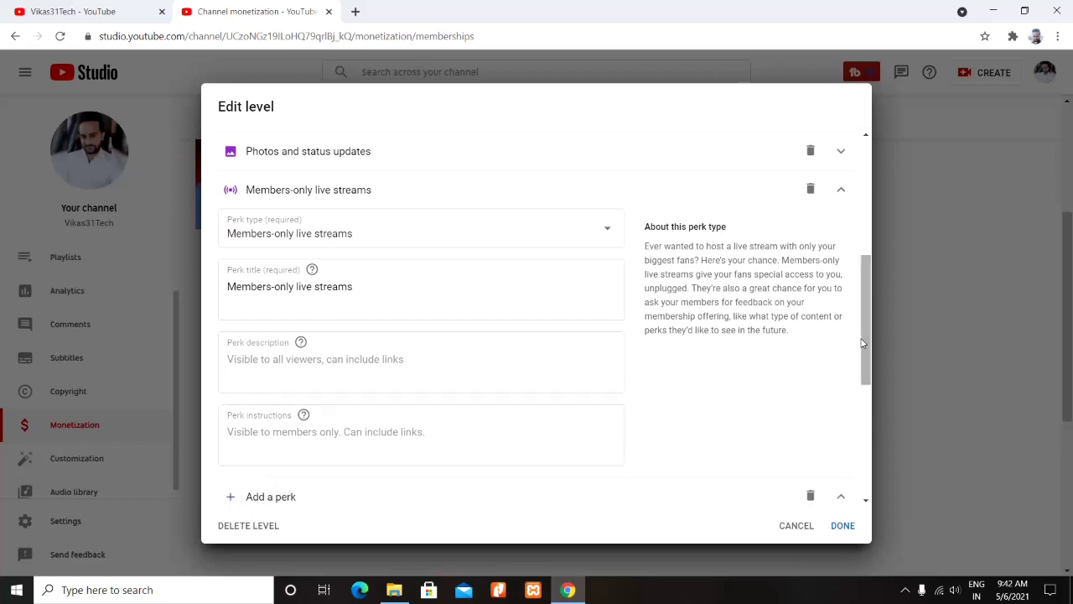
pyautogui.scroll(-3, 860, 342)
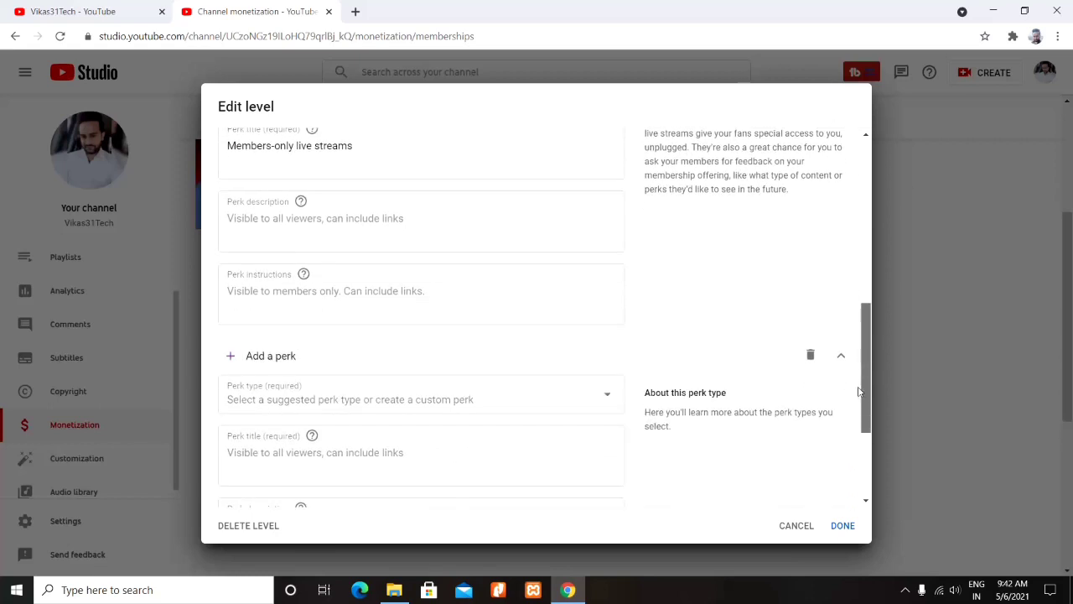
pyautogui.click(457, 390)
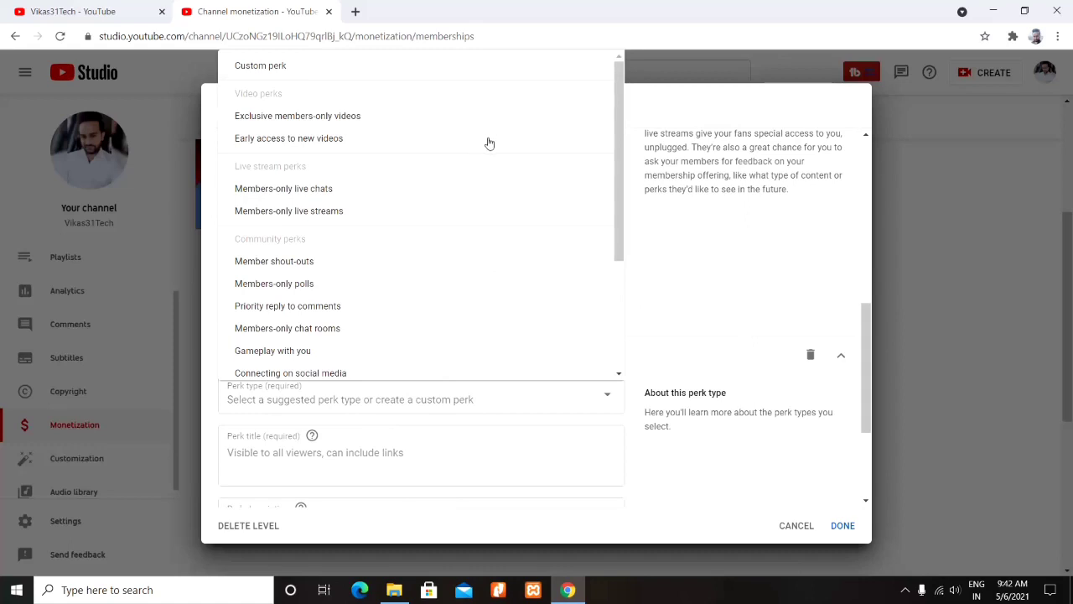
pyautogui.scroll(-1, 503, 152)
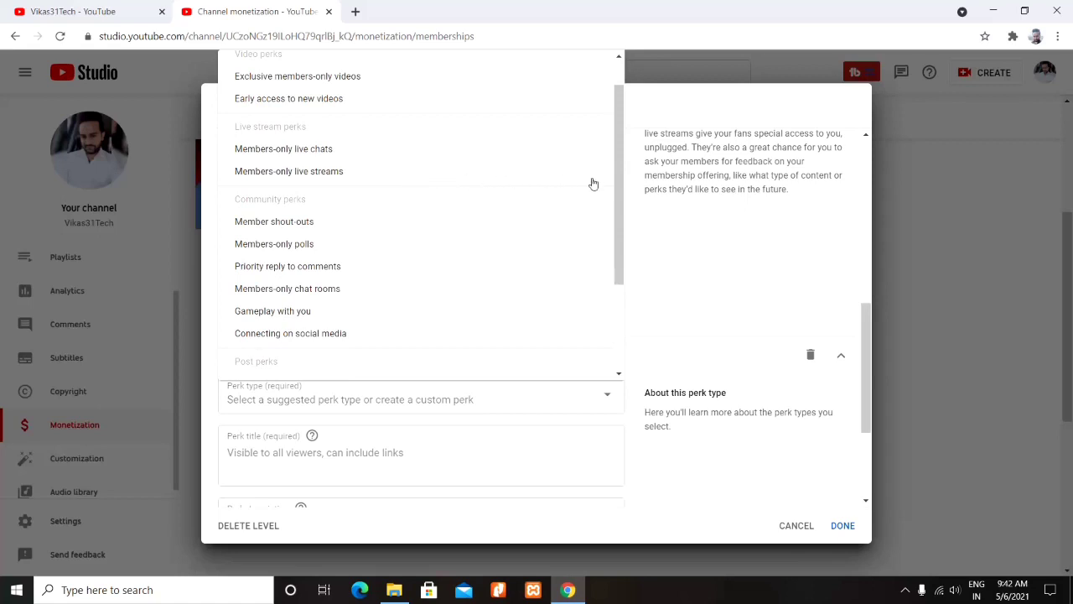
pyautogui.scroll(-2, 570, 197)
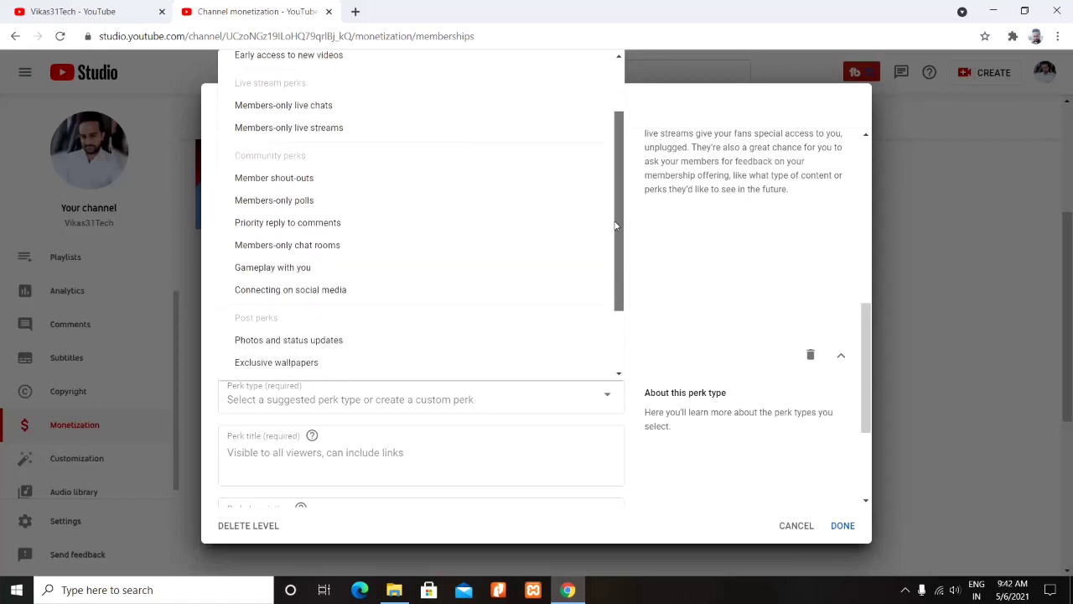
pyautogui.click(331, 216)
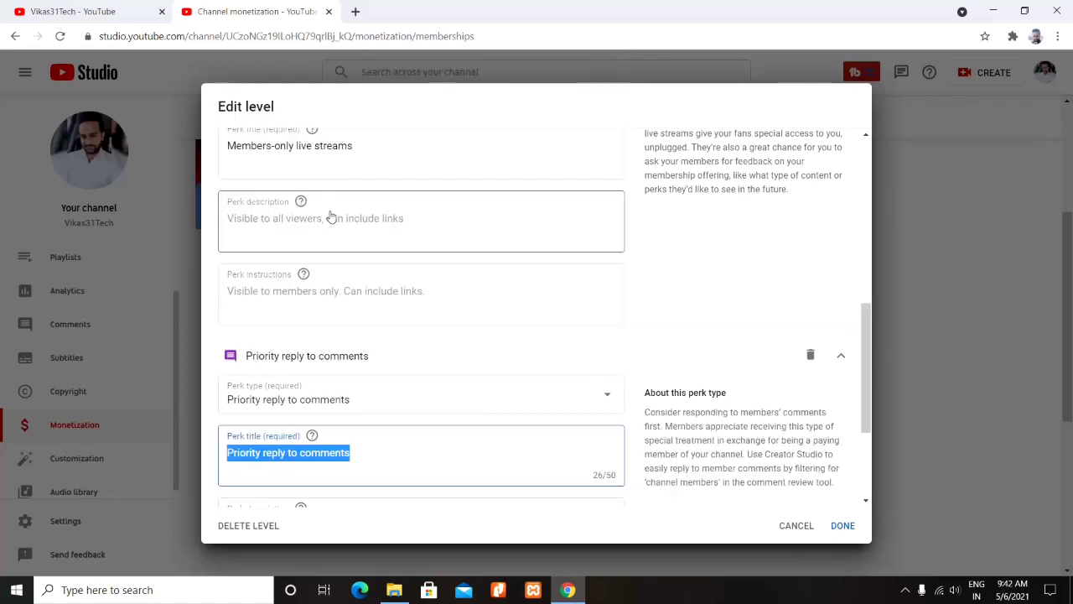
pyautogui.moveTo(866, 386); pyautogui.dragTo(828, 475)
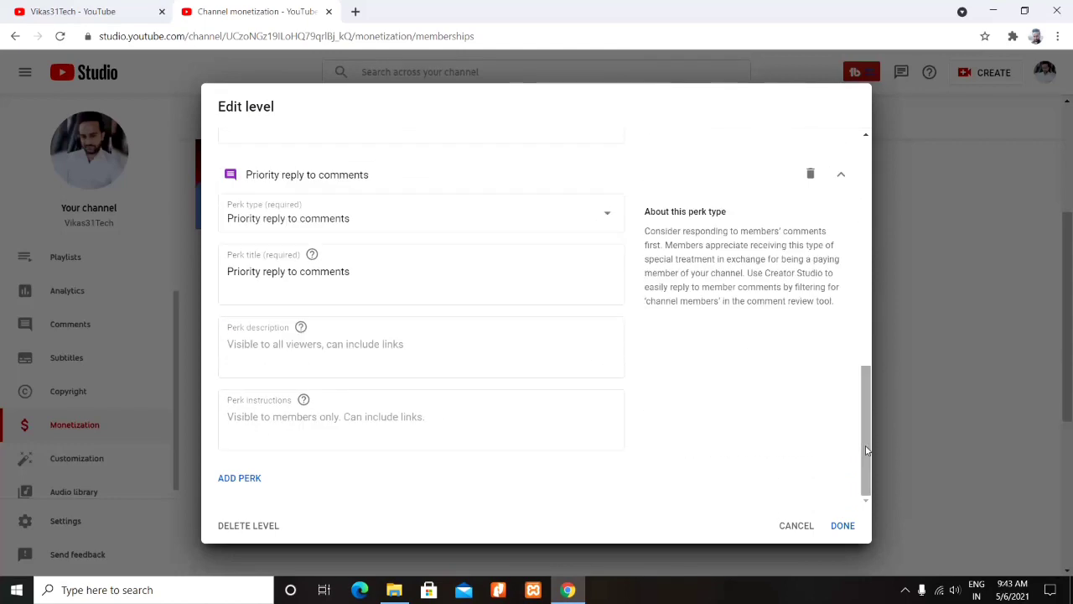
pyautogui.click(843, 525)
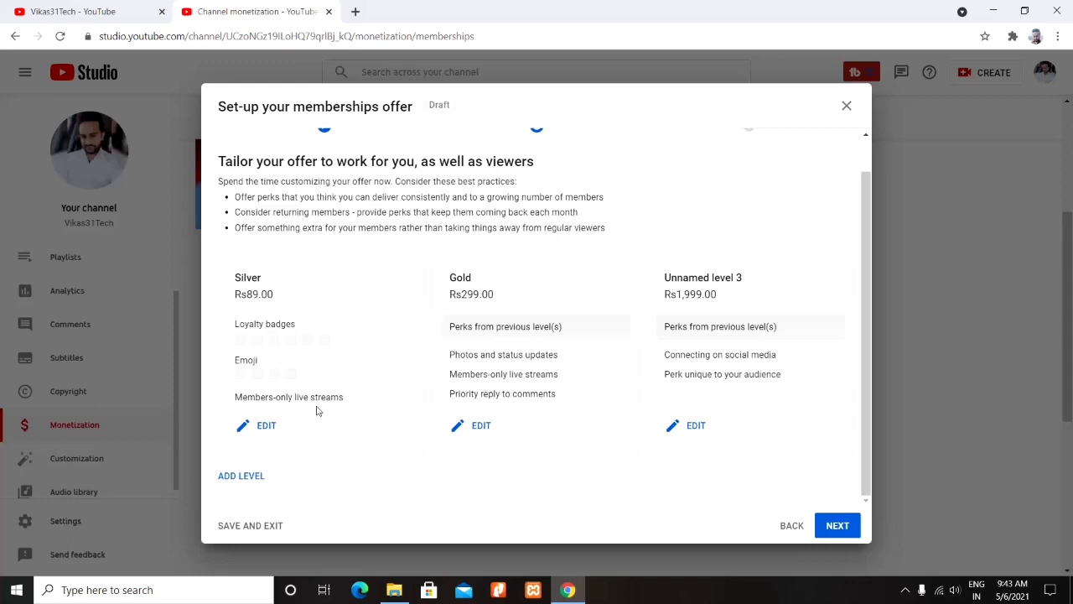
# Add a Members-only live chats perk with its suggested title to the Silver level and save the level.
pyautogui.click(267, 426)
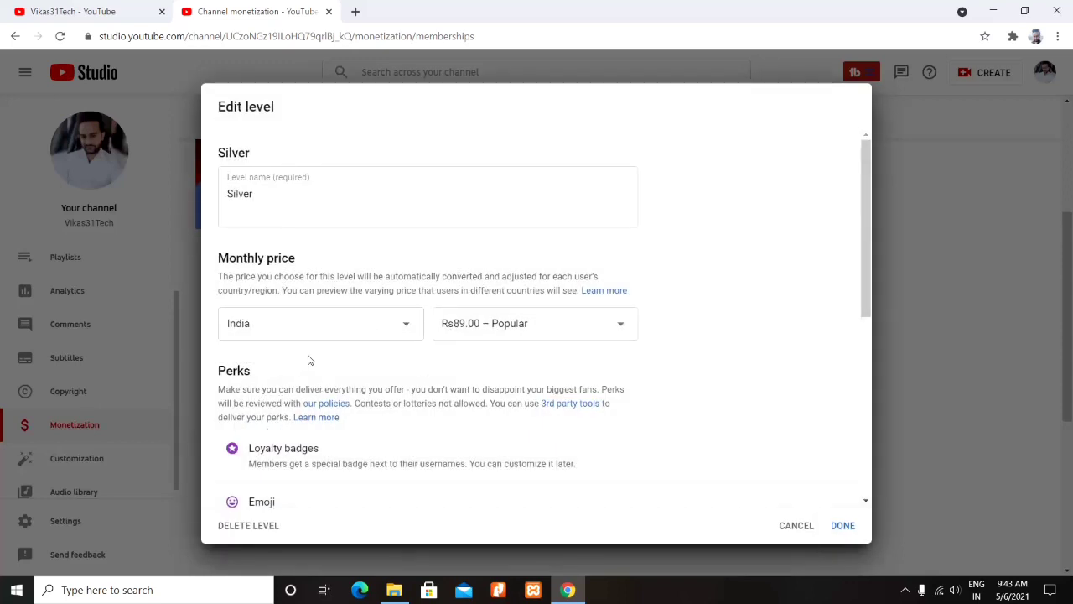
pyautogui.moveTo(866, 278); pyautogui.dragTo(866, 354)
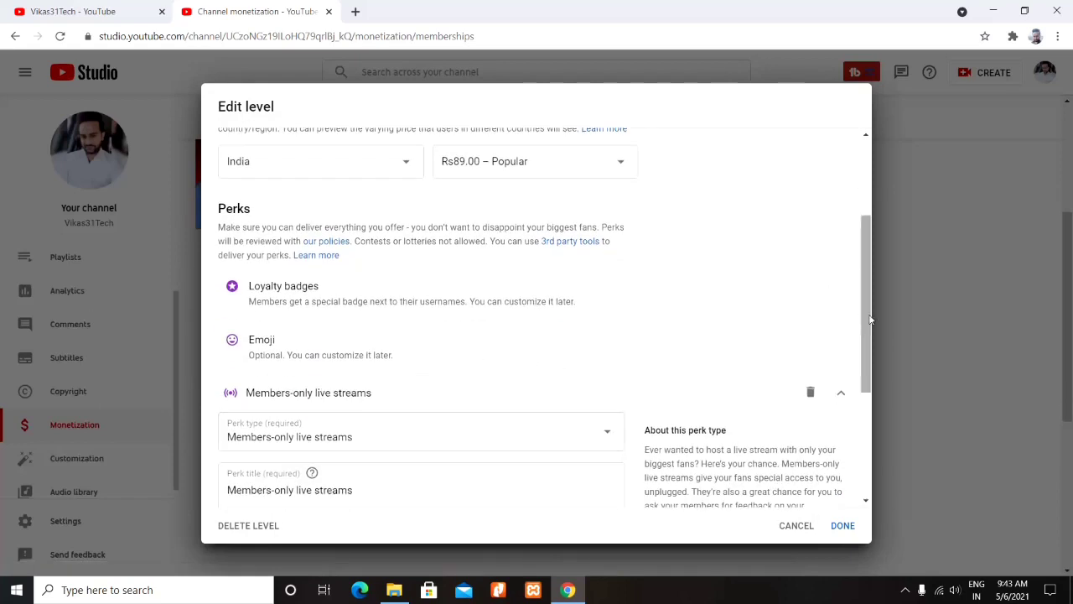
pyautogui.moveTo(870, 319); pyautogui.dragTo(868, 389)
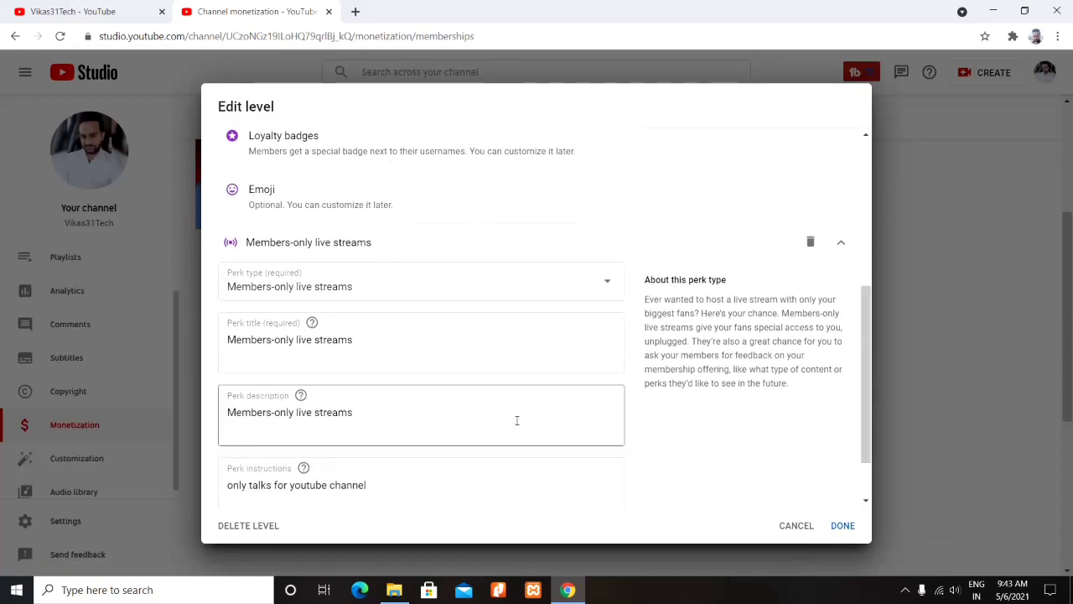
pyautogui.moveTo(868, 337); pyautogui.dragTo(858, 393)
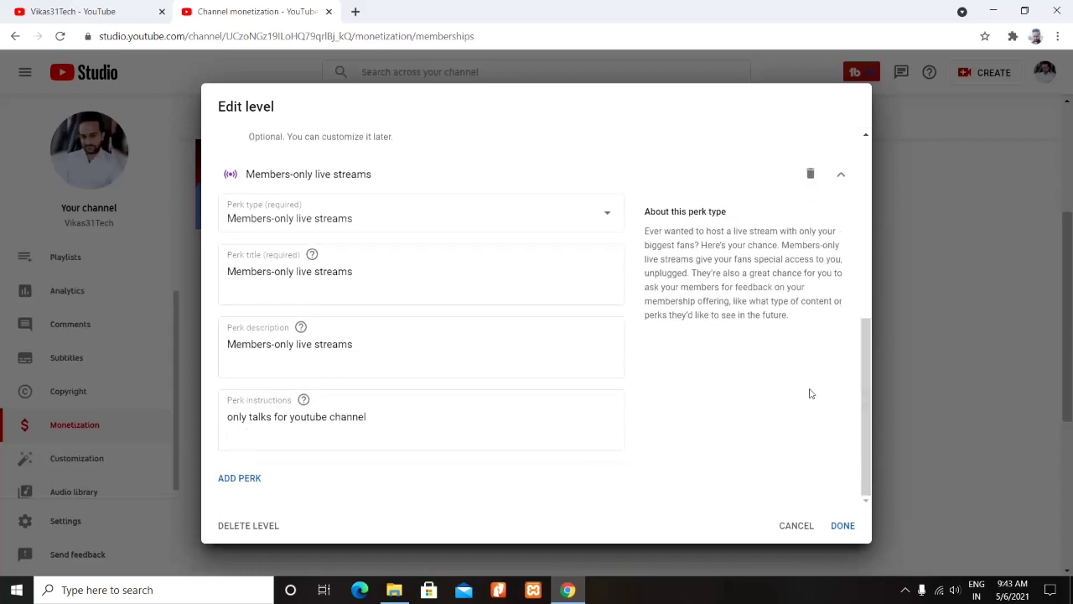
pyautogui.click(253, 489)
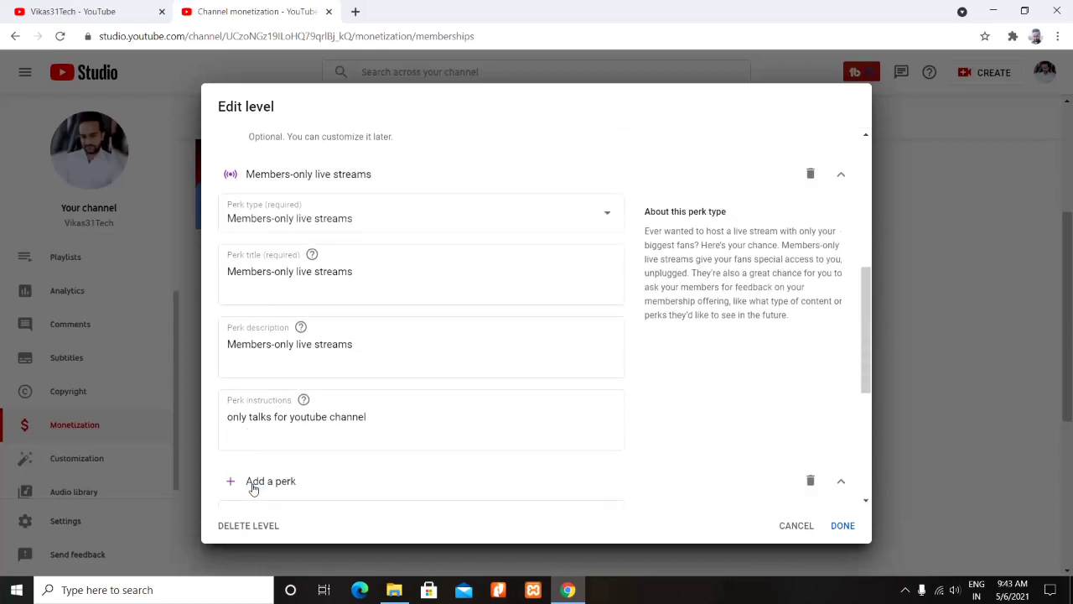
pyautogui.scroll(-2, 870, 345)
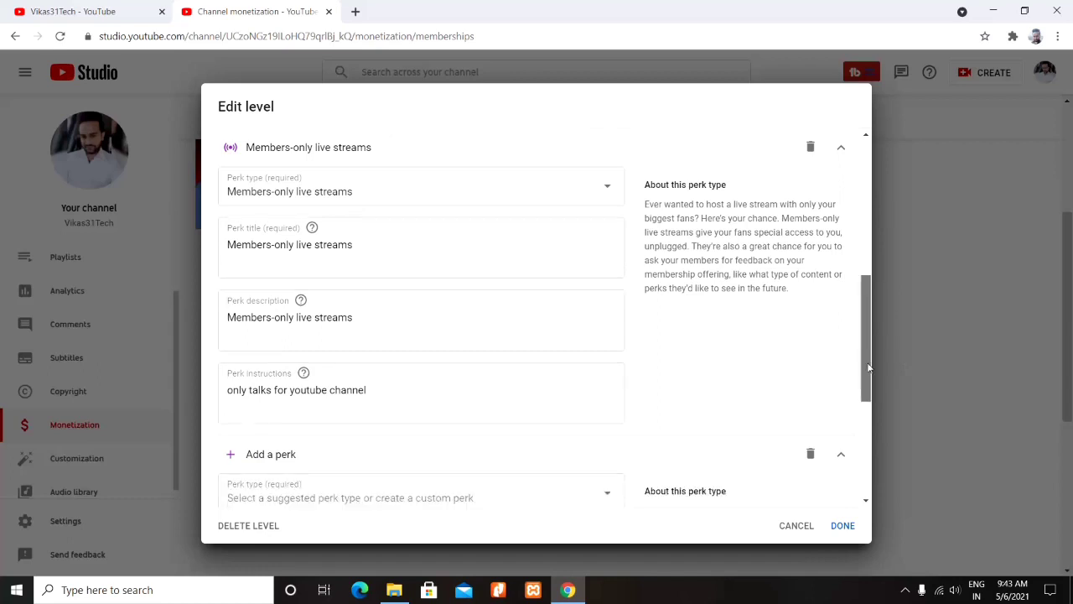
pyautogui.click(541, 337)
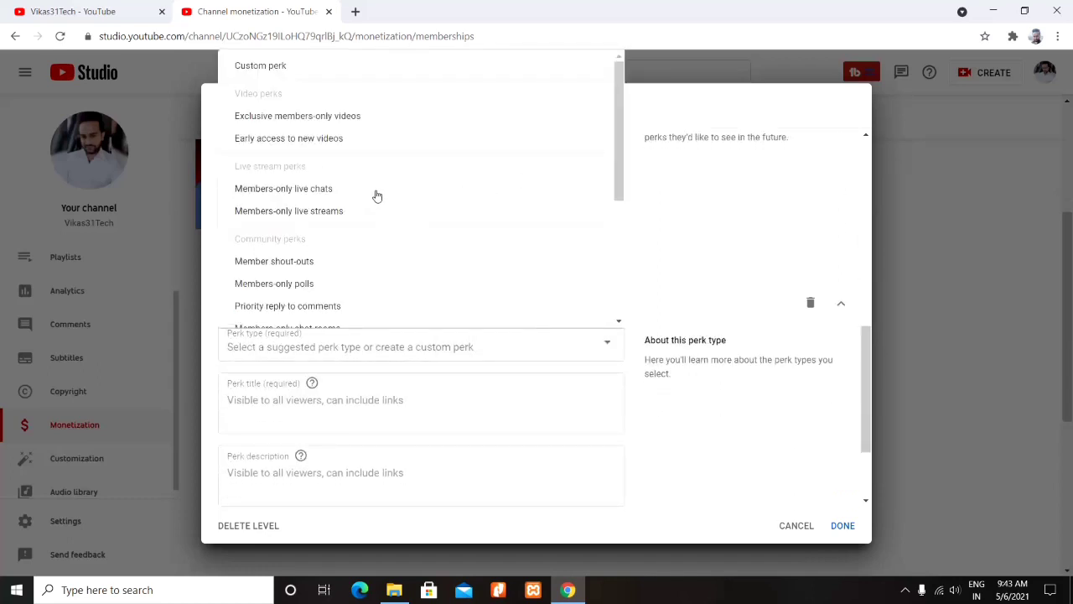
pyautogui.click(376, 195)
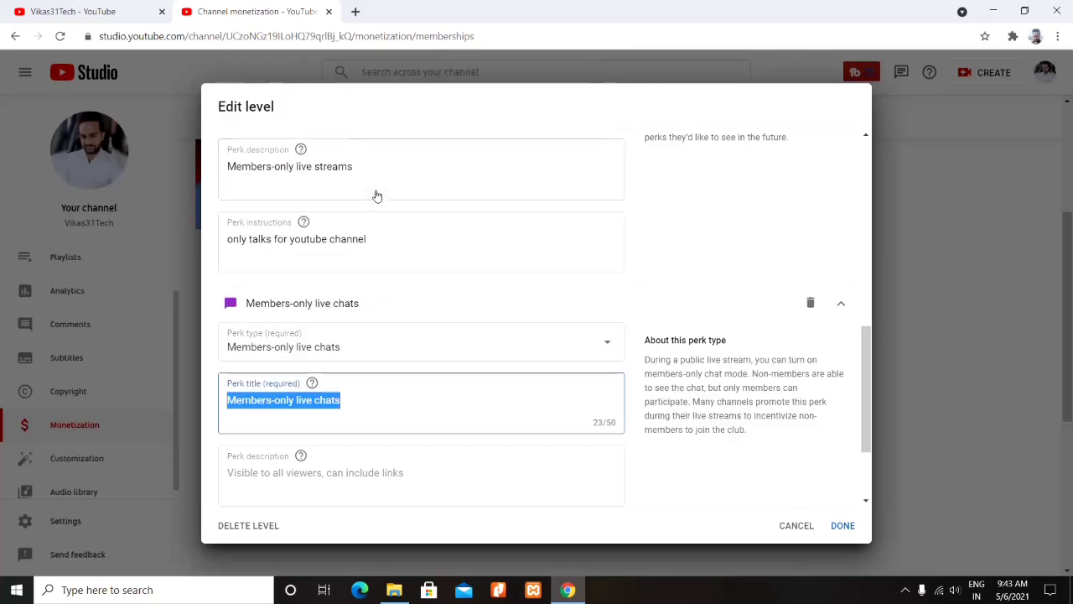
pyautogui.click(841, 525)
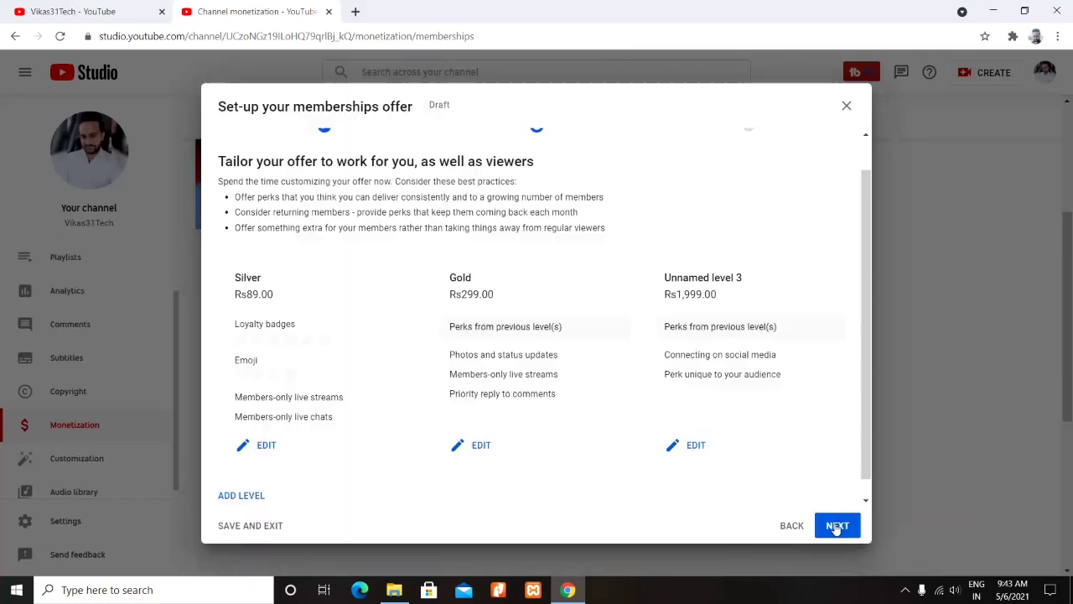
# Name the third level Diamond and review its available monthly prices, keeping Rs1,999.00.
pyautogui.click(693, 449)
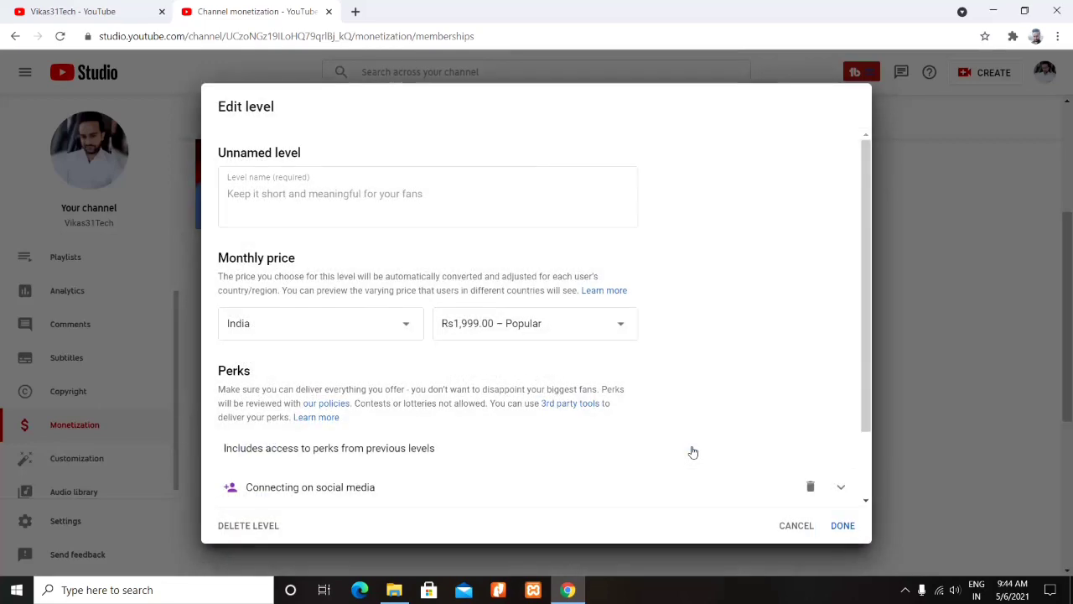
pyautogui.click(339, 198)
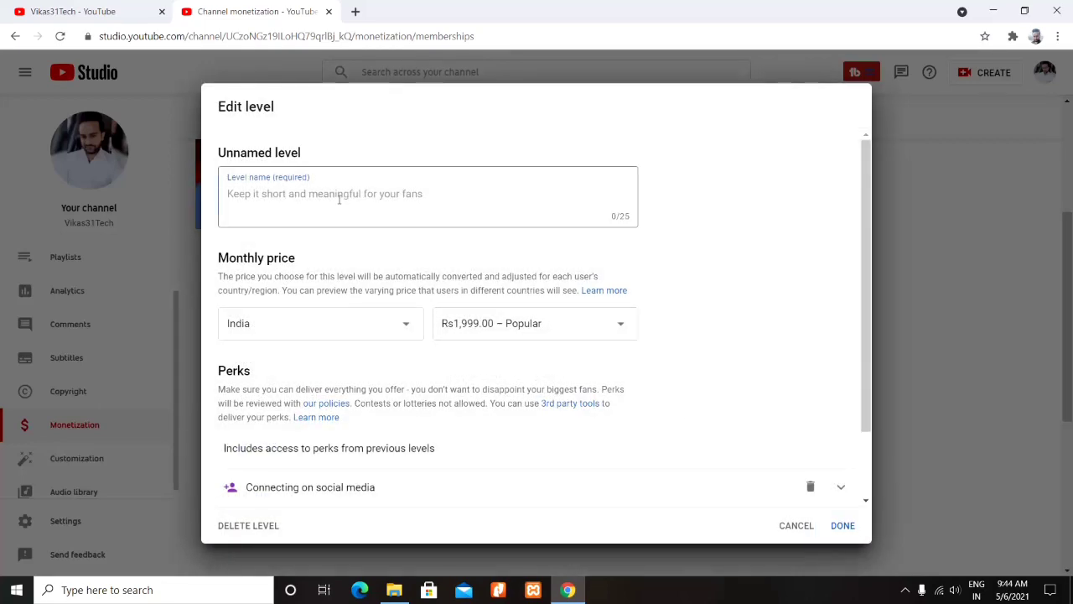
pyautogui.write('Diamond')
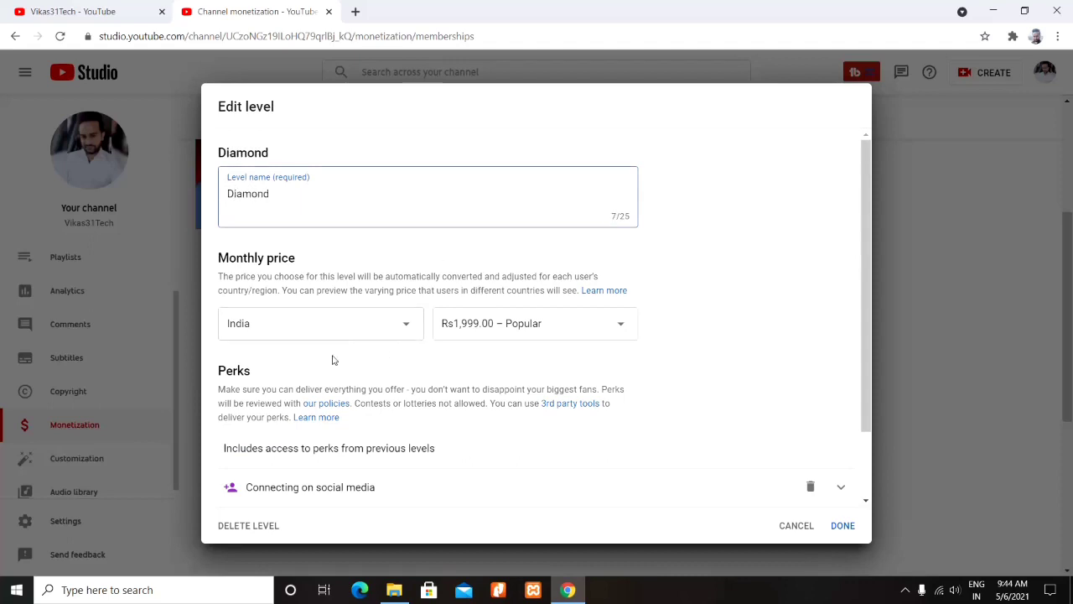
pyautogui.click(585, 332)
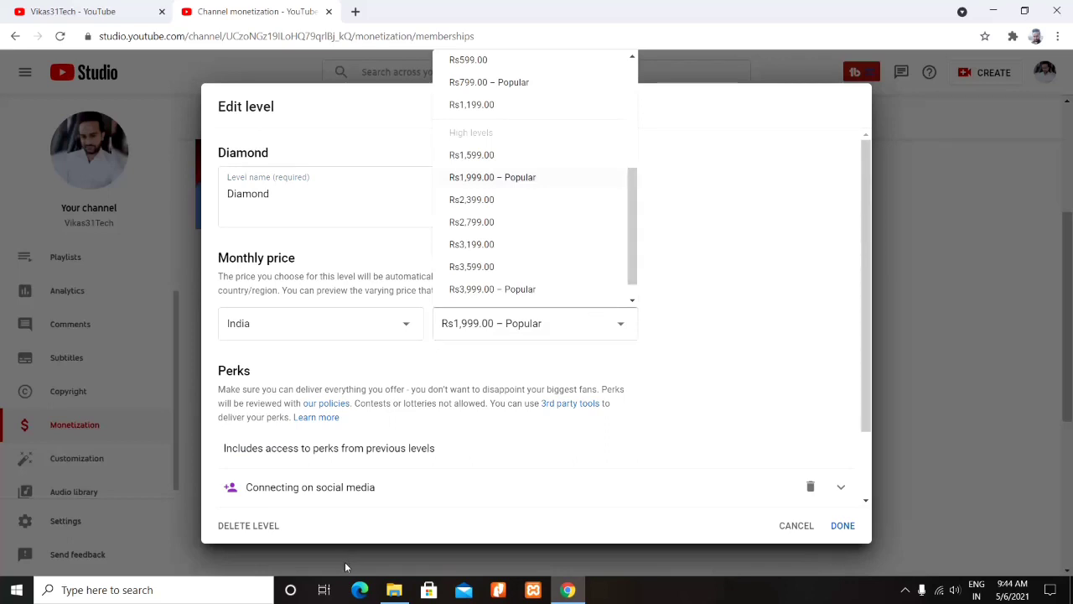
pyautogui.click(392, 558)
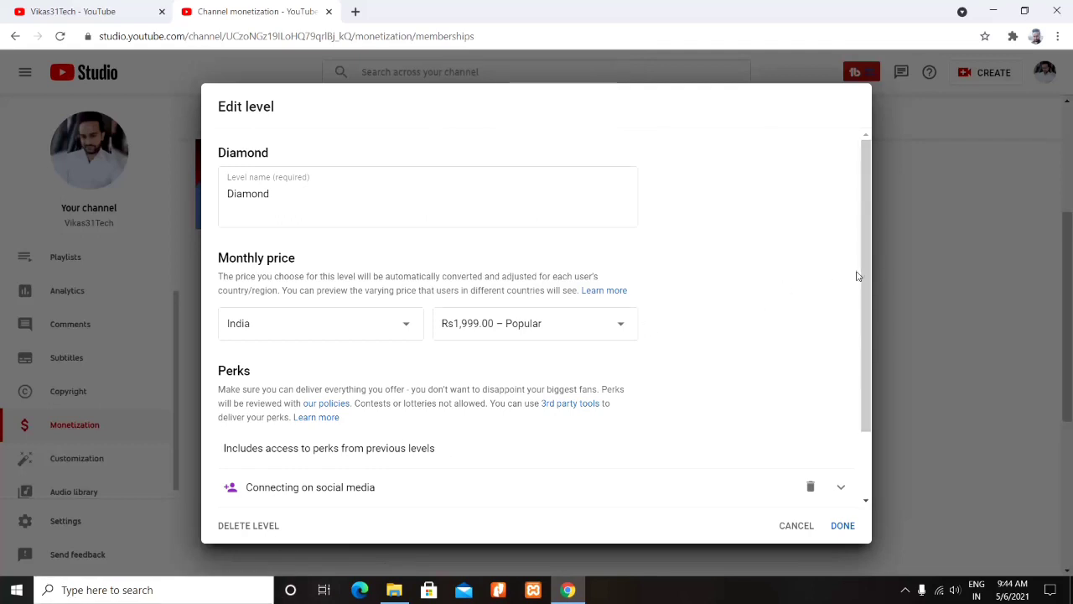
# Replace the Diamond level's Perk unique to your audience with an Early access to new videos perk.
pyautogui.moveTo(864, 280); pyautogui.dragTo(866, 342)
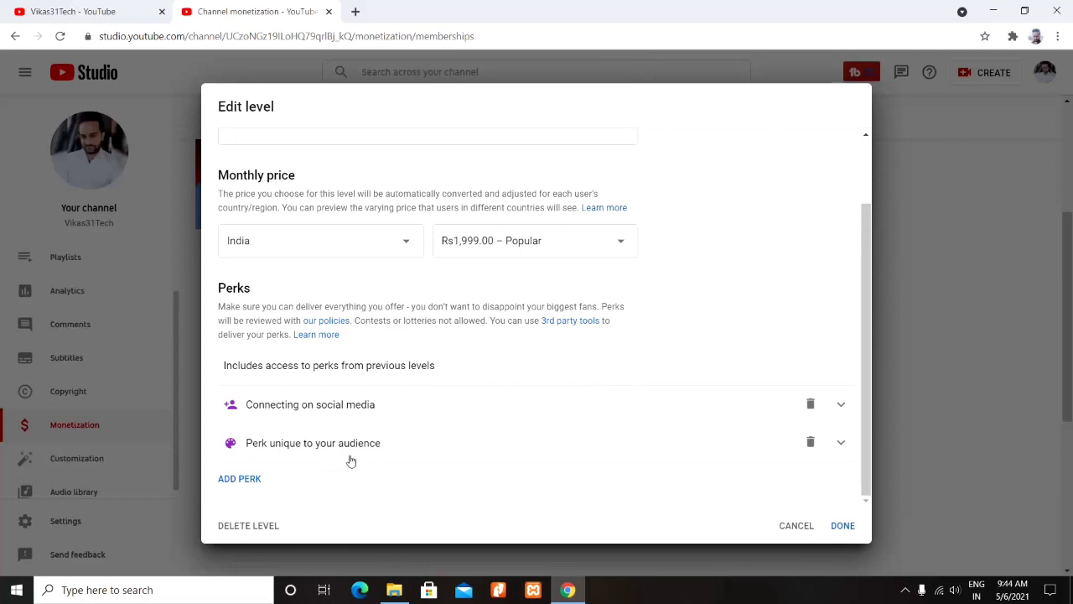
pyautogui.click(811, 442)
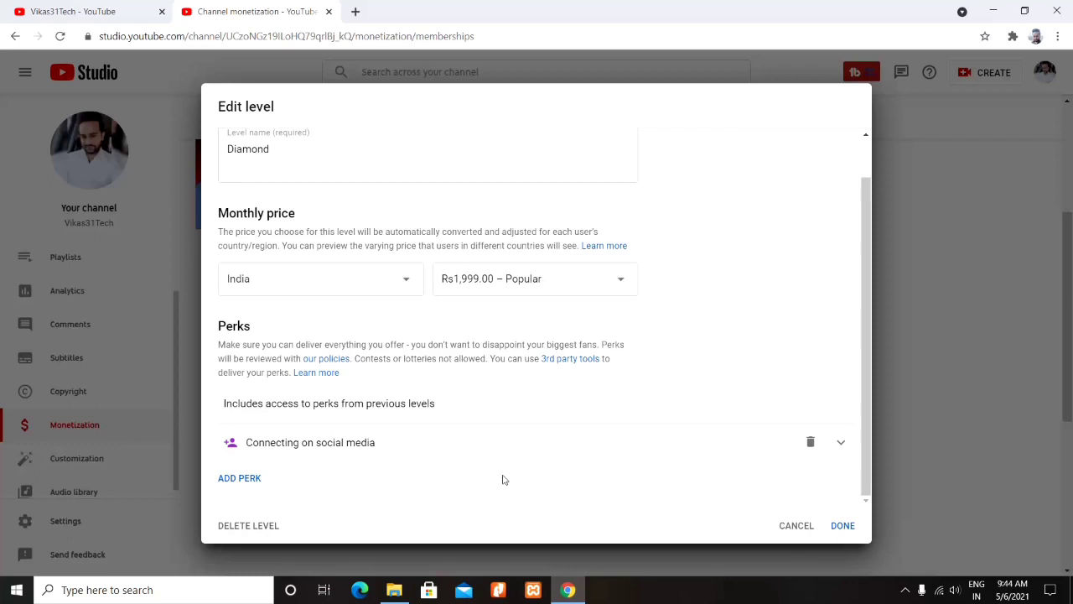
pyautogui.click(239, 477)
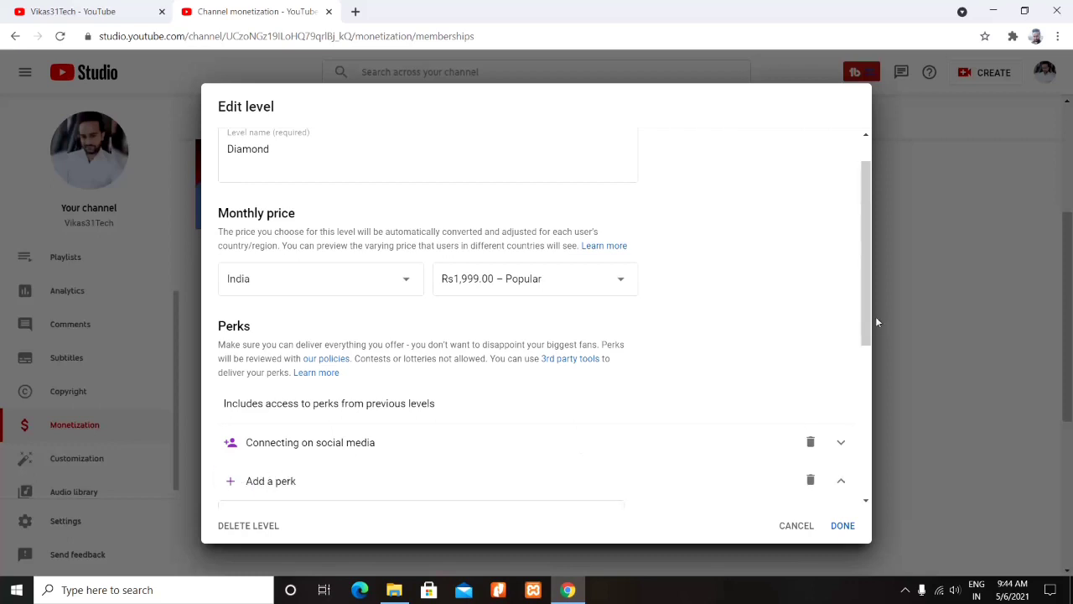
pyautogui.moveTo(868, 319); pyautogui.dragTo(865, 349)
pyautogui.click(360, 453)
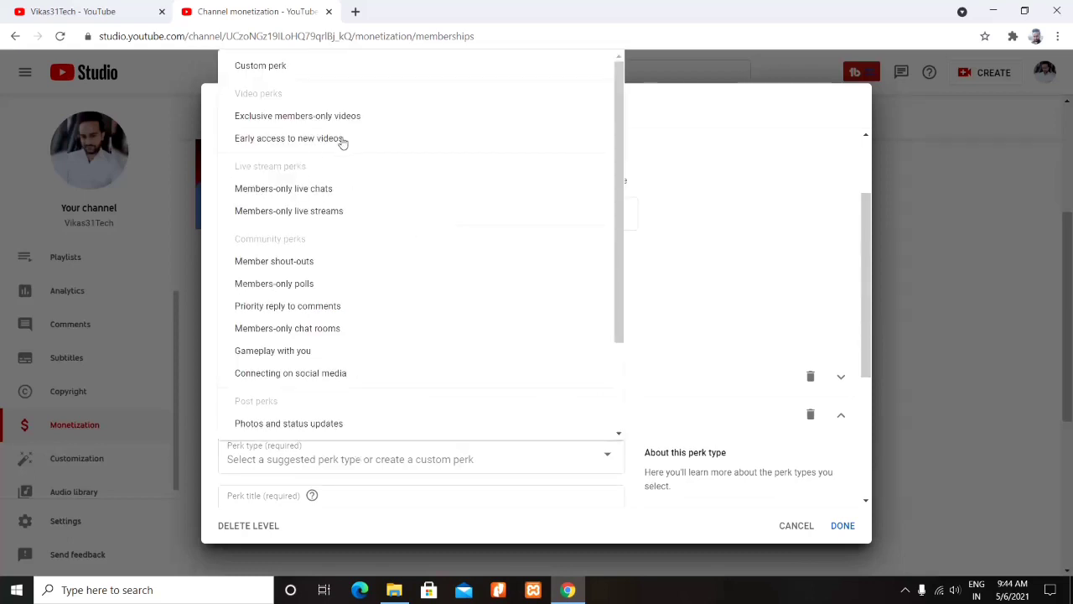
pyautogui.click(342, 141)
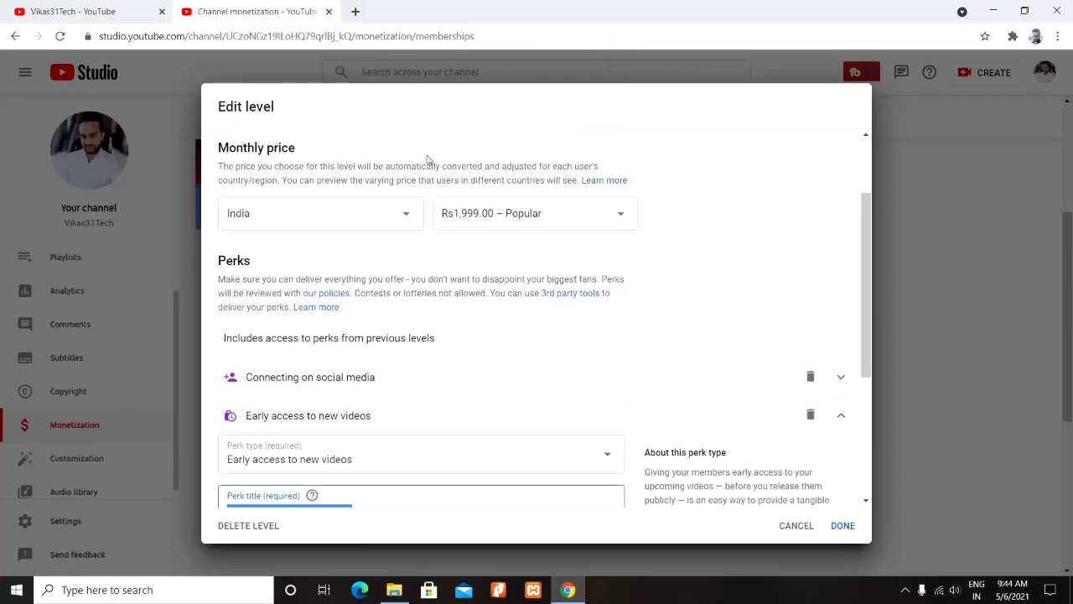
# Add another perk to the Diamond level, review the suggested perk types and choose Members-only live streams.
pyautogui.moveTo(869, 323); pyautogui.dragTo(854, 466)
pyautogui.click(242, 478)
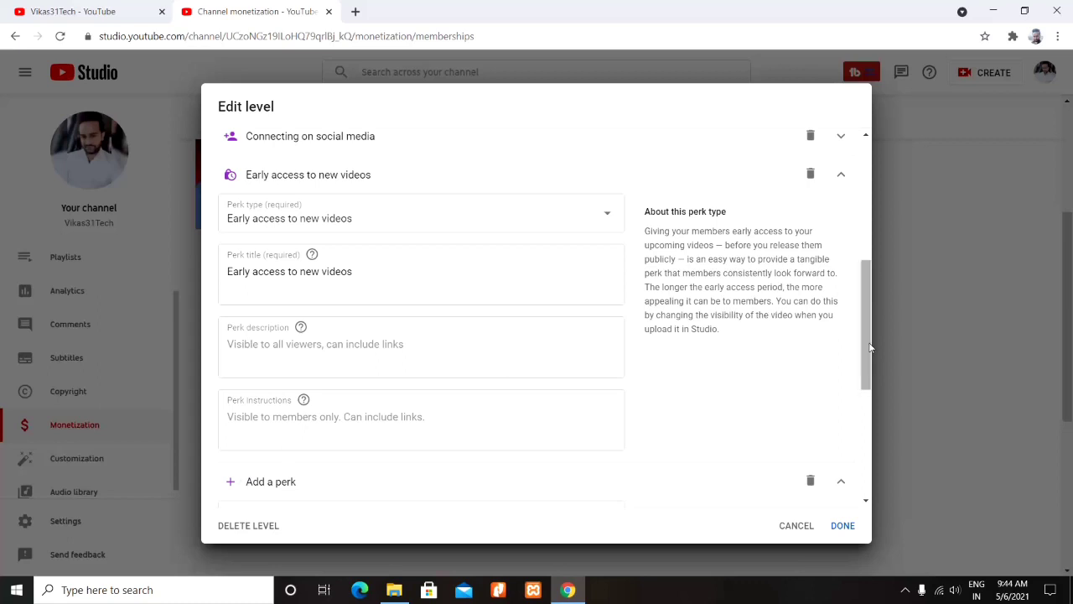
pyautogui.scroll(-4, 866, 348)
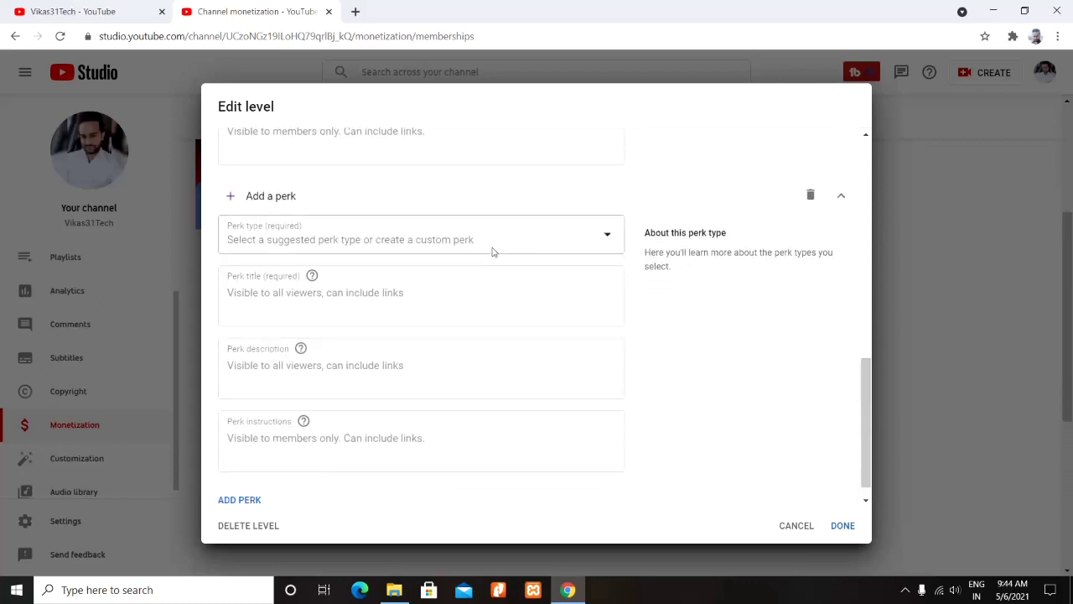
pyautogui.click(491, 243)
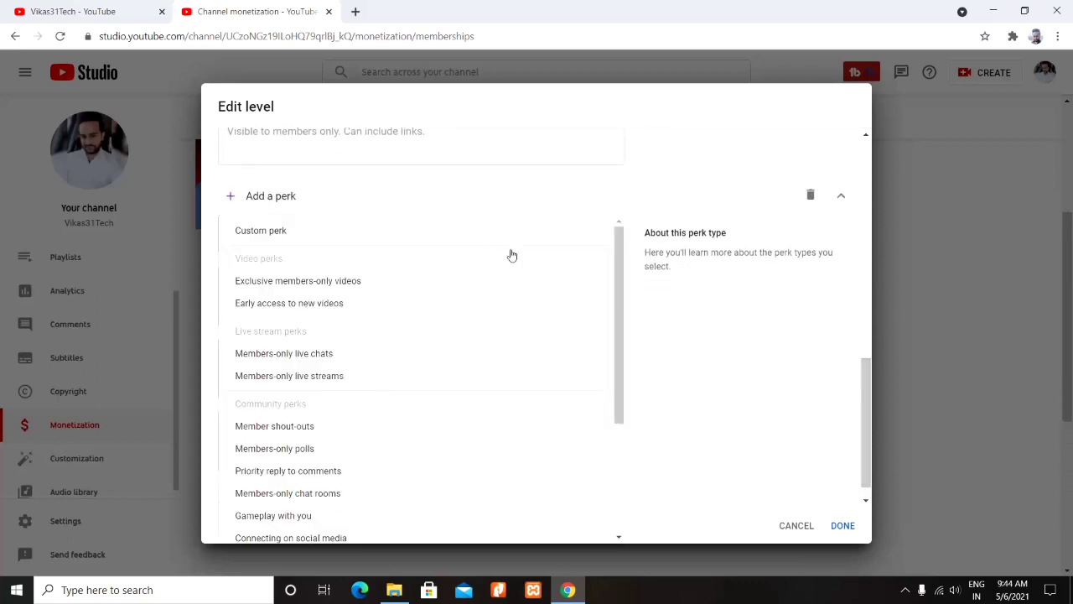
pyautogui.moveTo(613, 339); pyautogui.dragTo(617, 451)
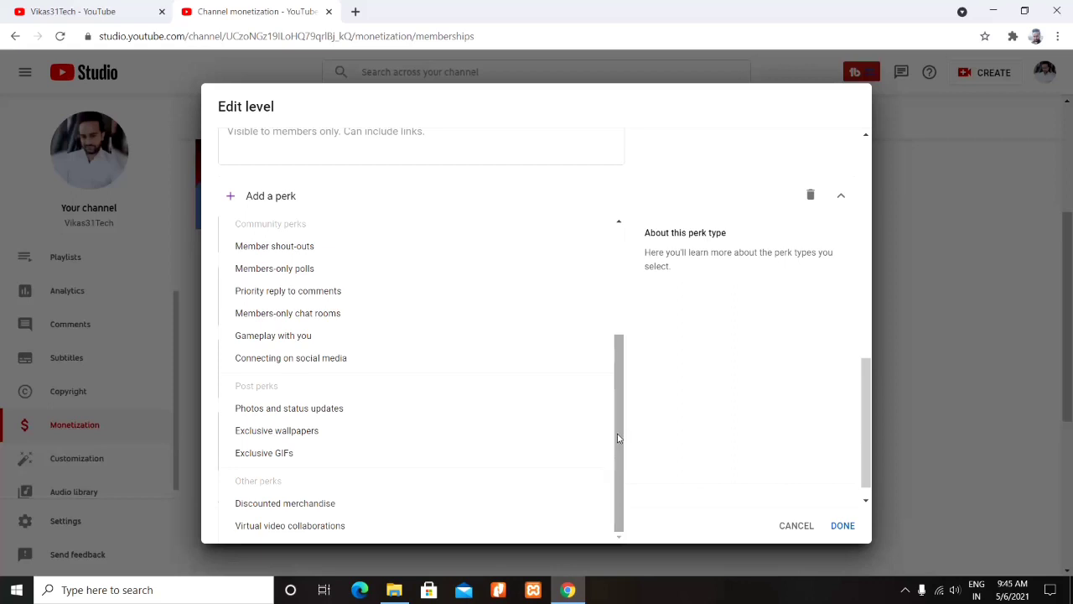
pyautogui.moveTo(617, 438); pyautogui.dragTo(617, 449)
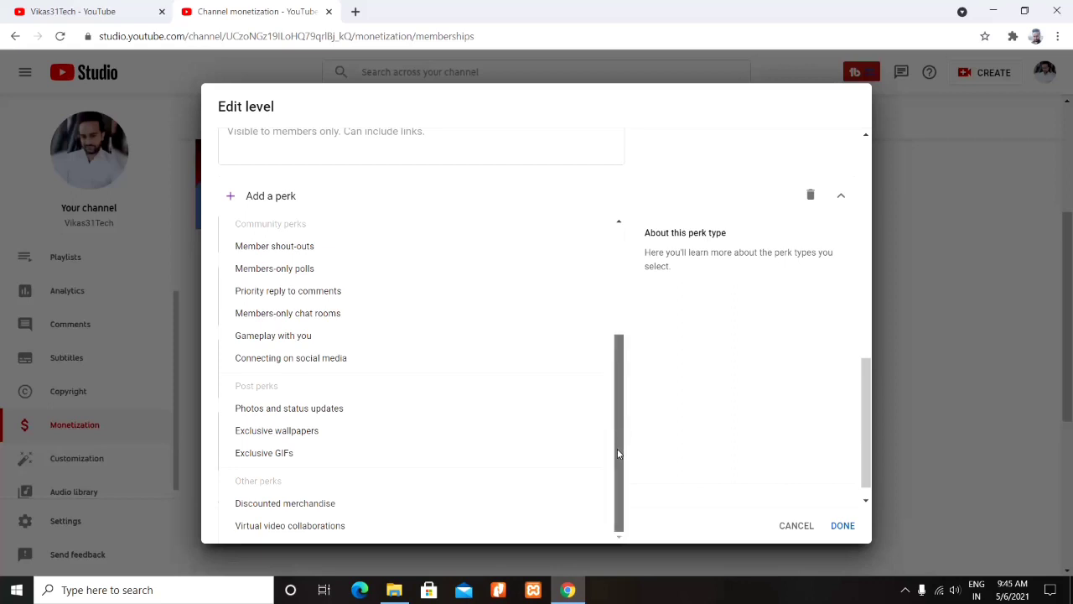
pyautogui.moveTo(618, 454); pyautogui.dragTo(620, 373)
pyautogui.click(342, 293)
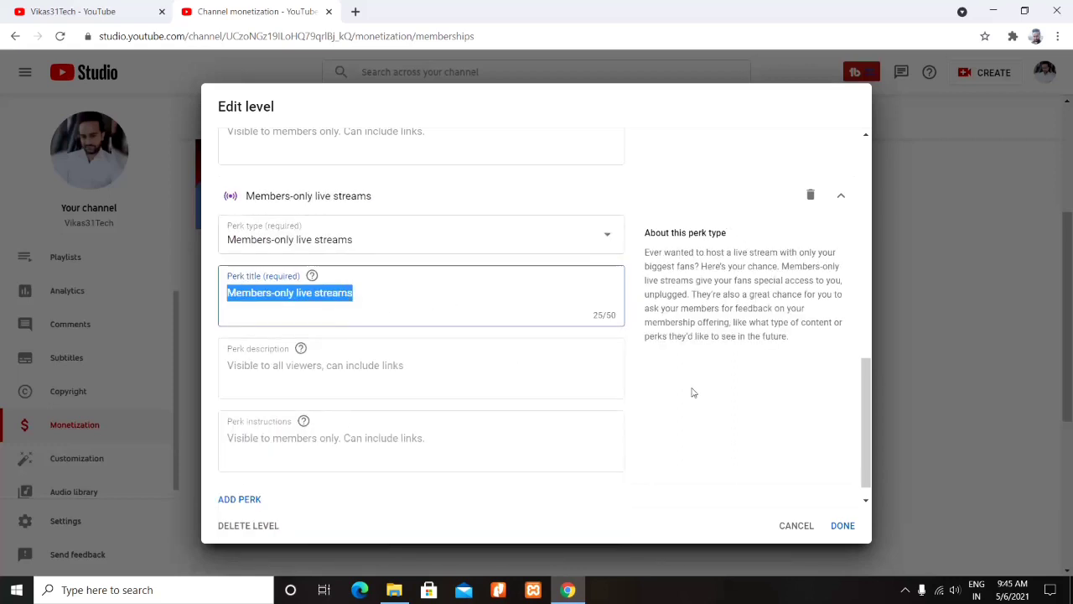
# Add a custom perk titled "Call on demand once in a month" to the Diamond level.
pyautogui.scroll(-1, 869, 418)
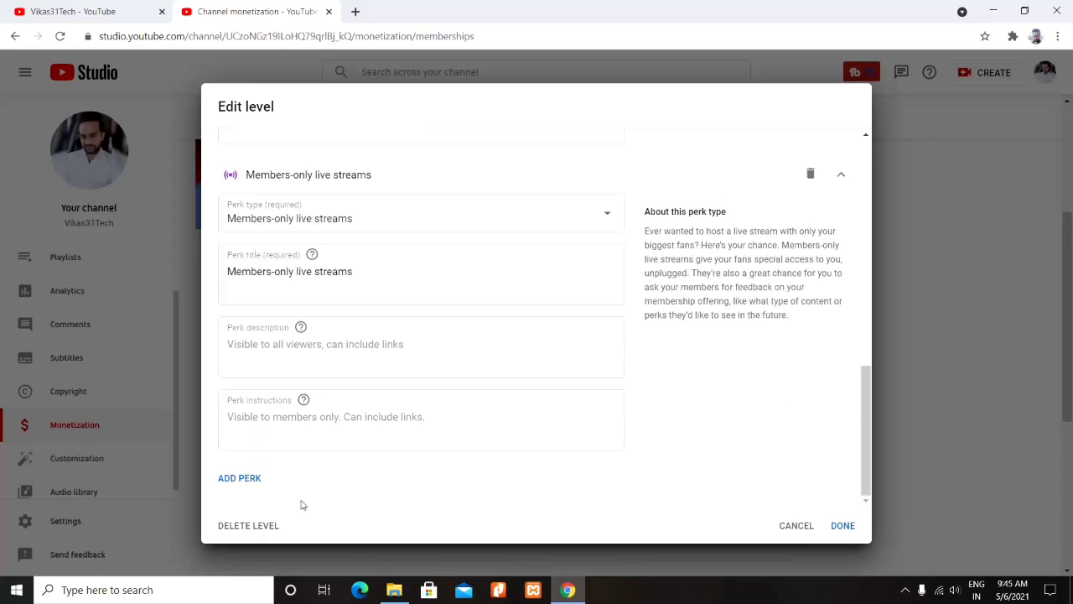
pyautogui.click(245, 478)
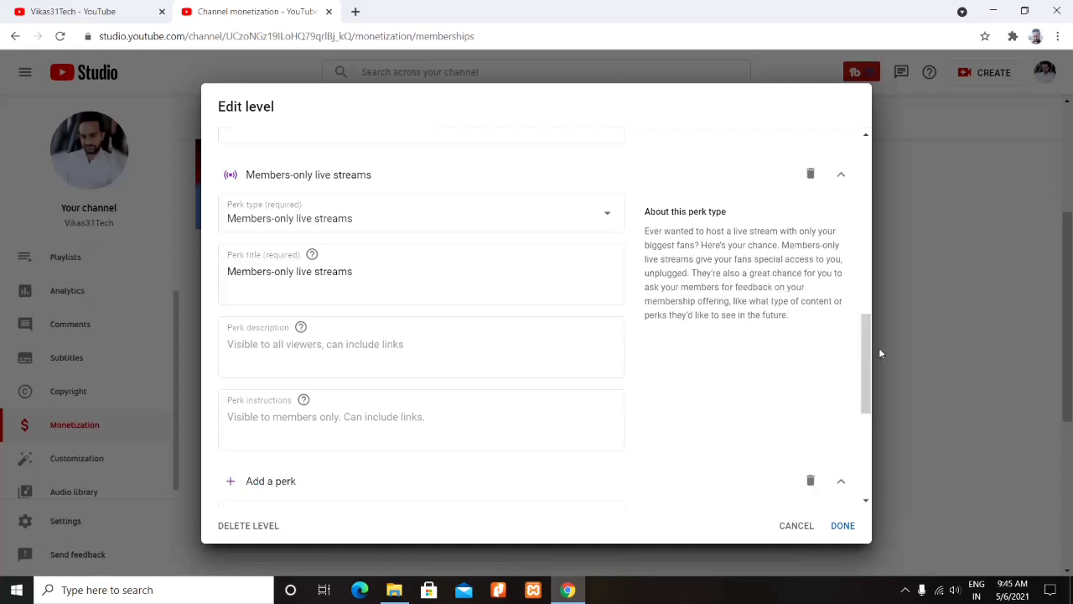
pyautogui.moveTo(867, 359); pyautogui.dragTo(869, 461)
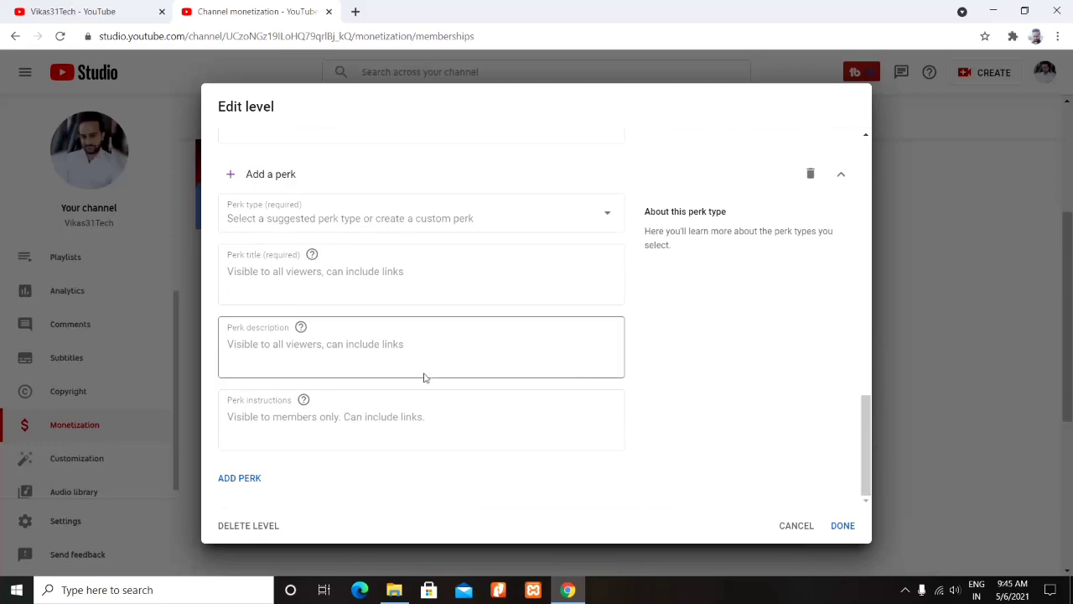
pyautogui.click(439, 220)
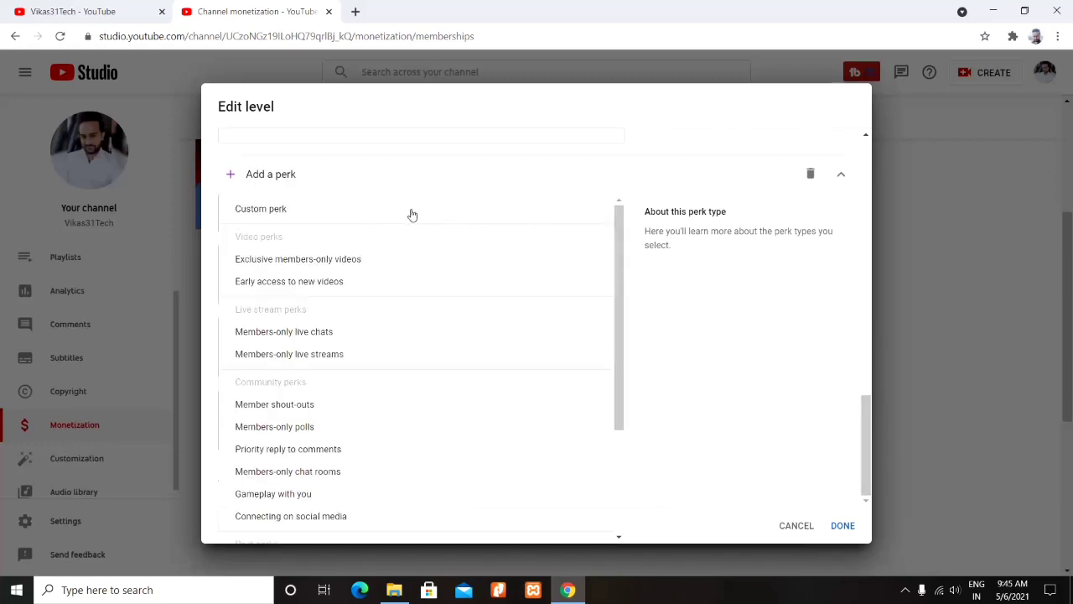
pyautogui.click(380, 210)
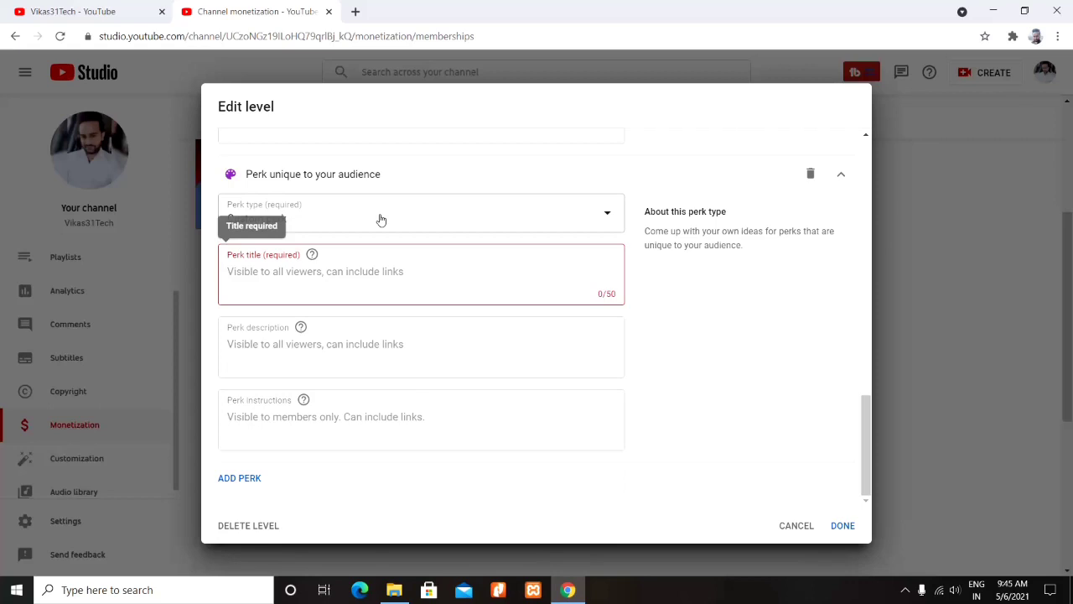
pyautogui.write('Call on ')
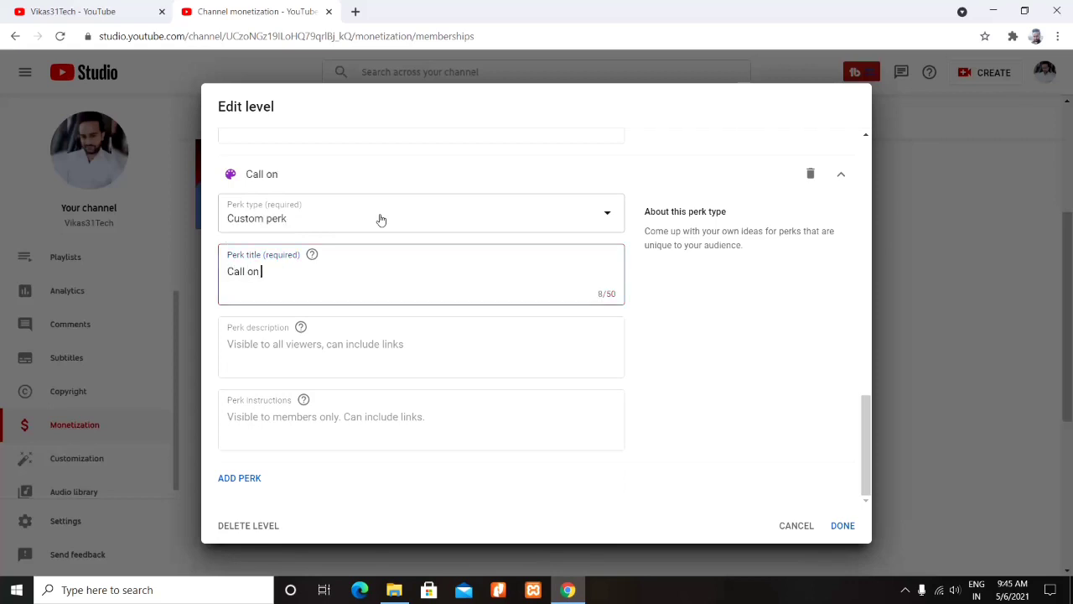
pyautogui.write('demand once in a month')
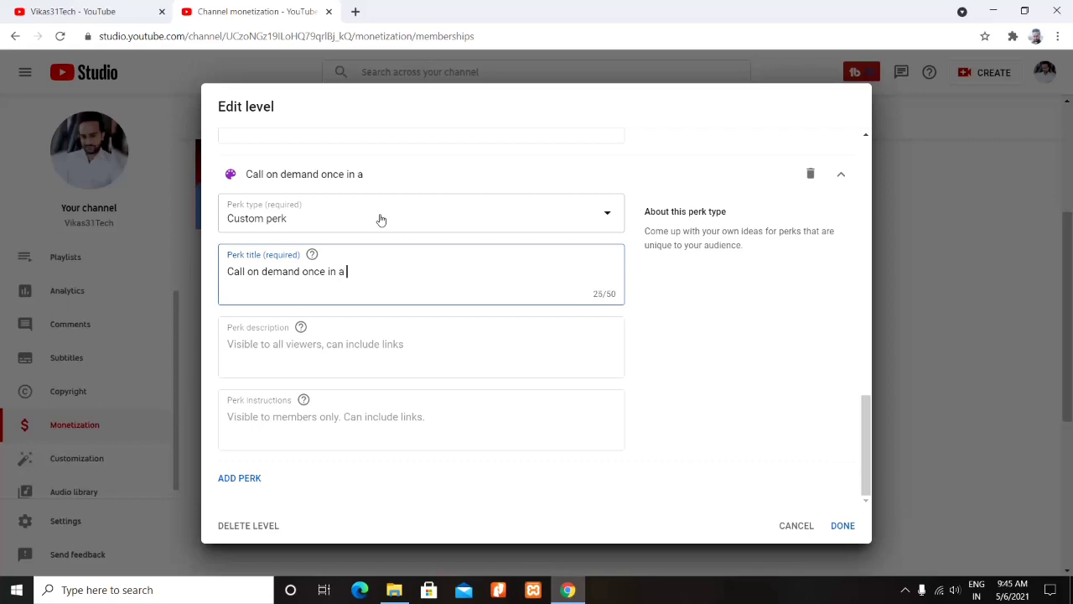
pyautogui.click(836, 431)
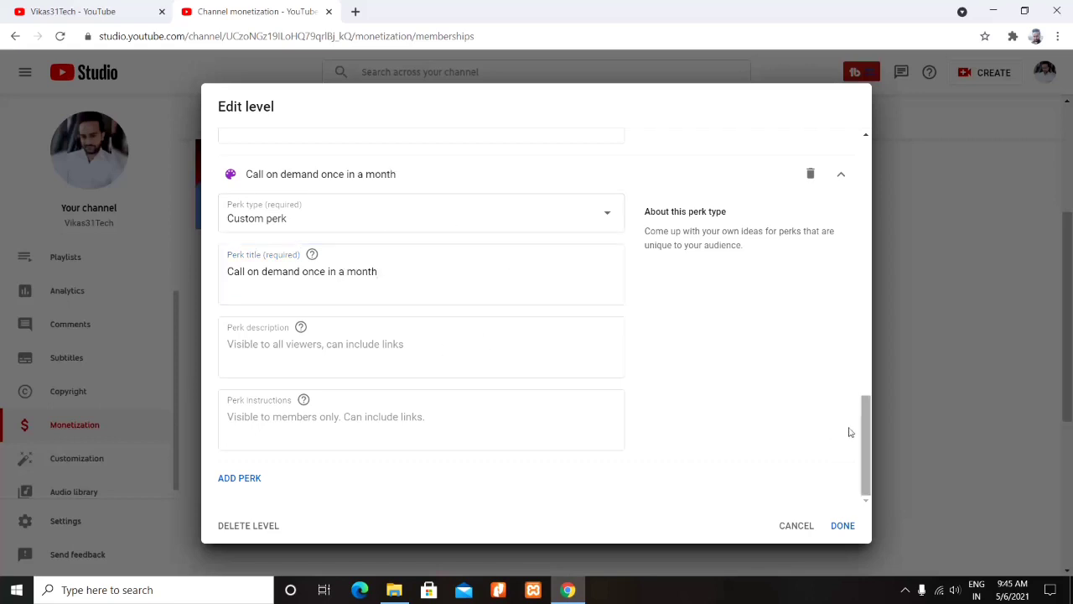
# Add a new perk entry to the Diamond level and collapse the details of its other expanded perks.
pyautogui.click(233, 479)
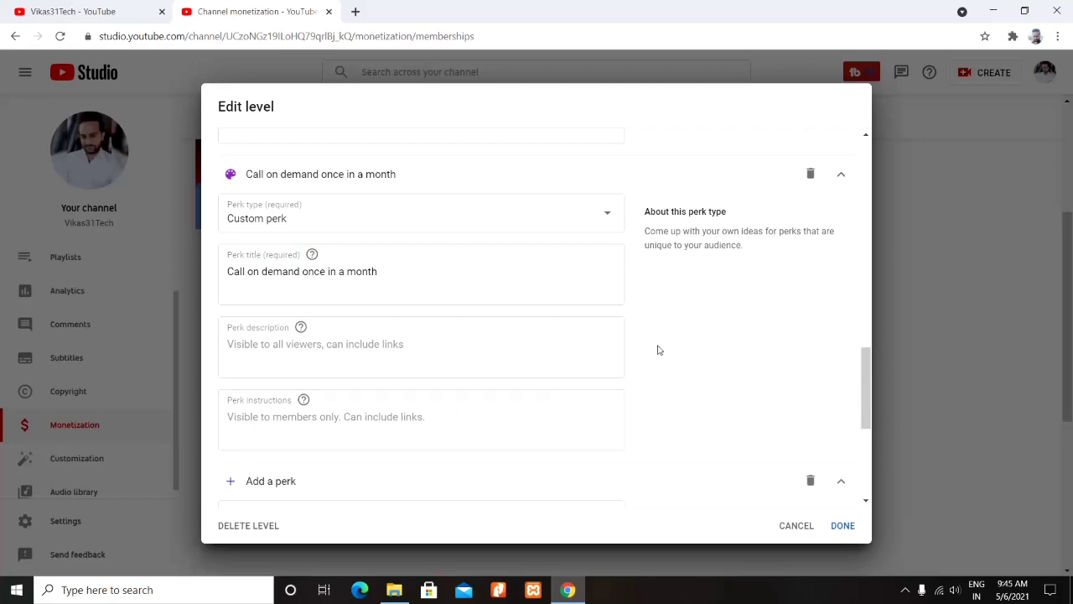
pyautogui.moveTo(870, 401); pyautogui.dragTo(869, 376)
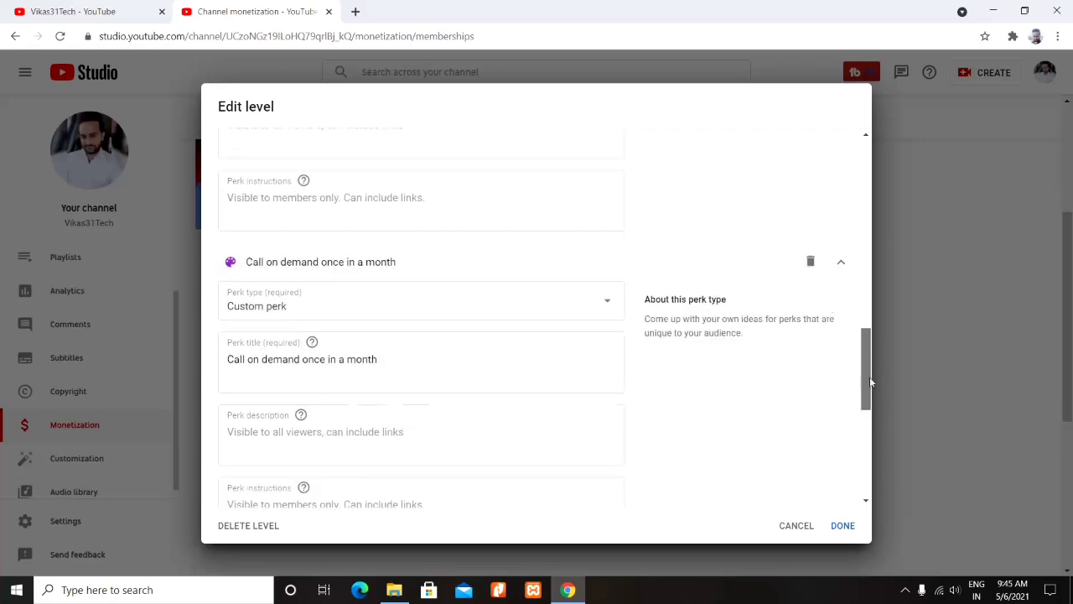
pyautogui.click(840, 264)
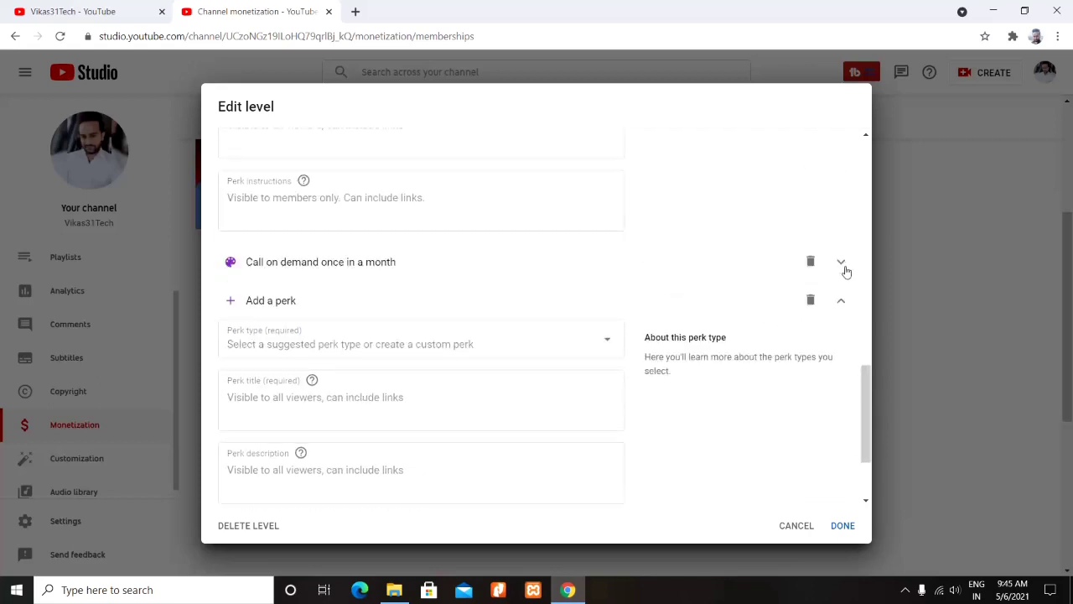
pyautogui.scroll(3, 861, 304)
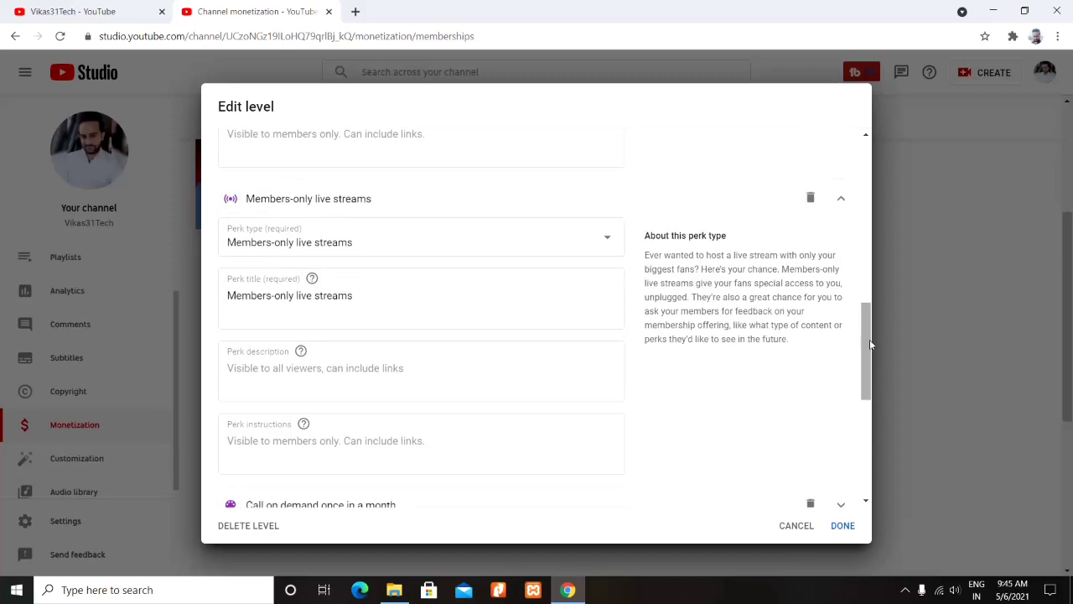
pyautogui.click(841, 198)
pyautogui.scroll(5, 855, 251)
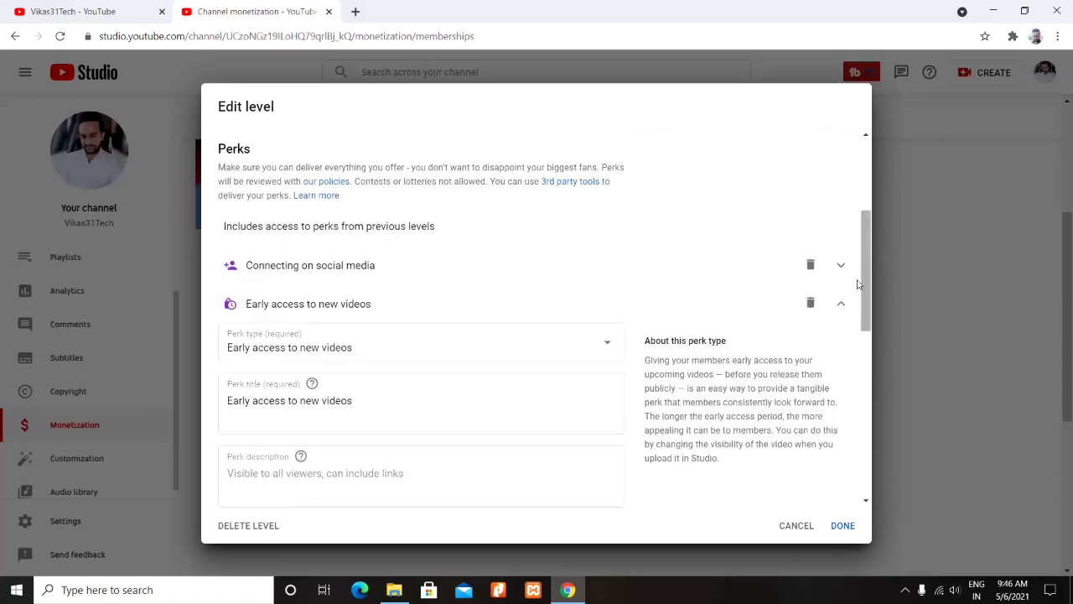
pyautogui.click(839, 305)
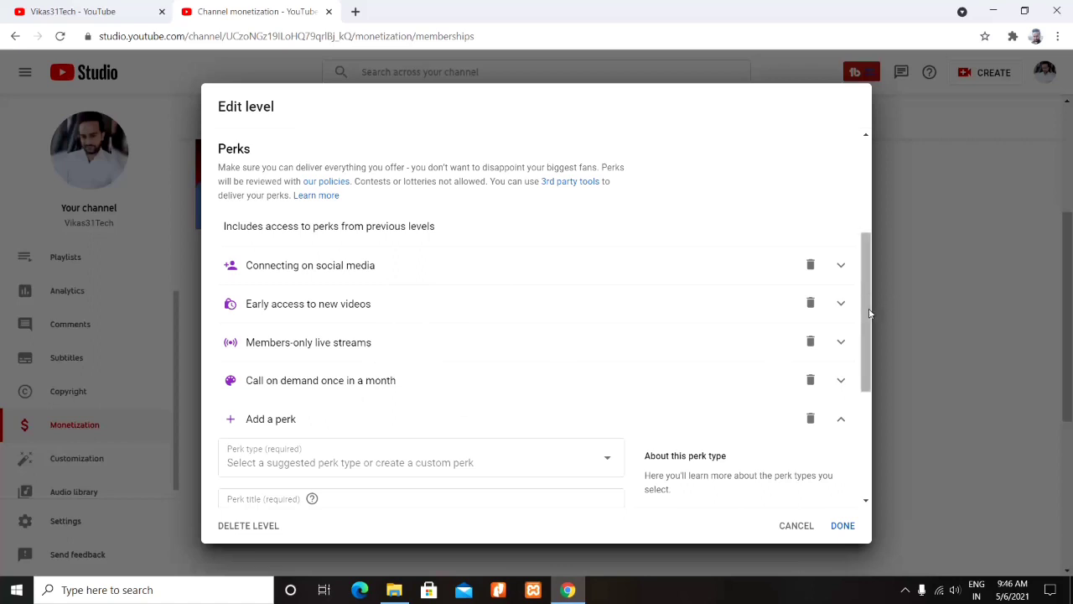
# Choose Photos and status updates as the Diamond level's new perk and finish editing the level.
pyautogui.scroll(-3, 414, 291)
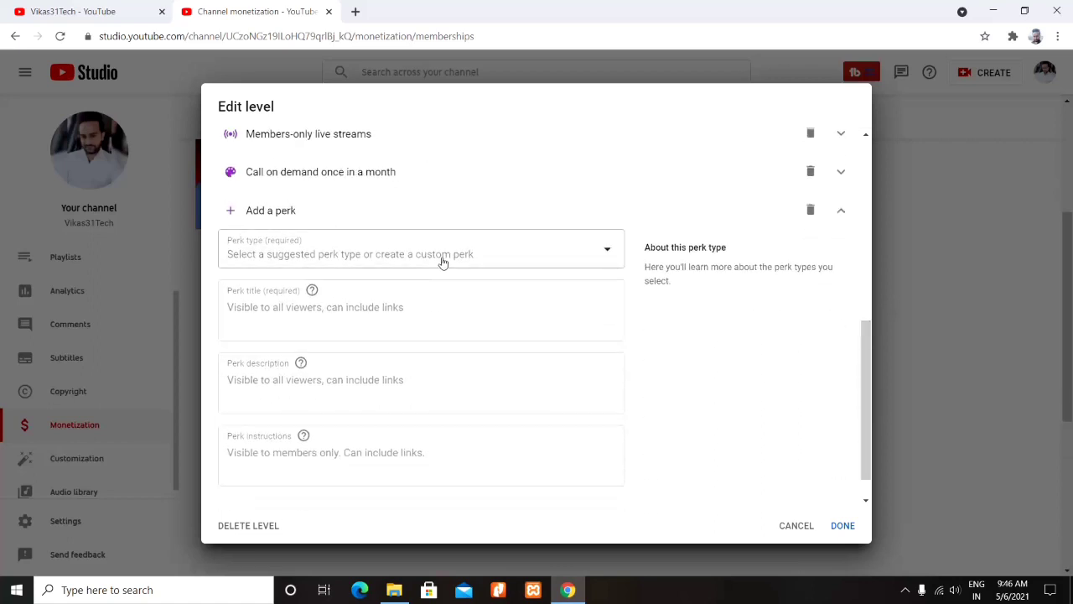
pyautogui.click(442, 261)
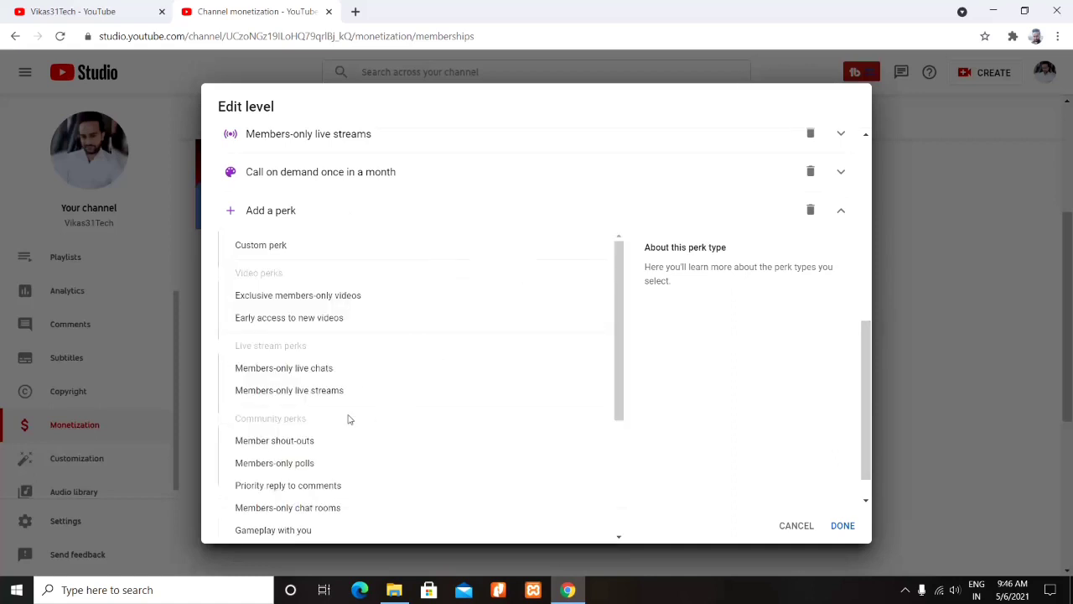
pyautogui.moveTo(619, 354); pyautogui.dragTo(619, 458)
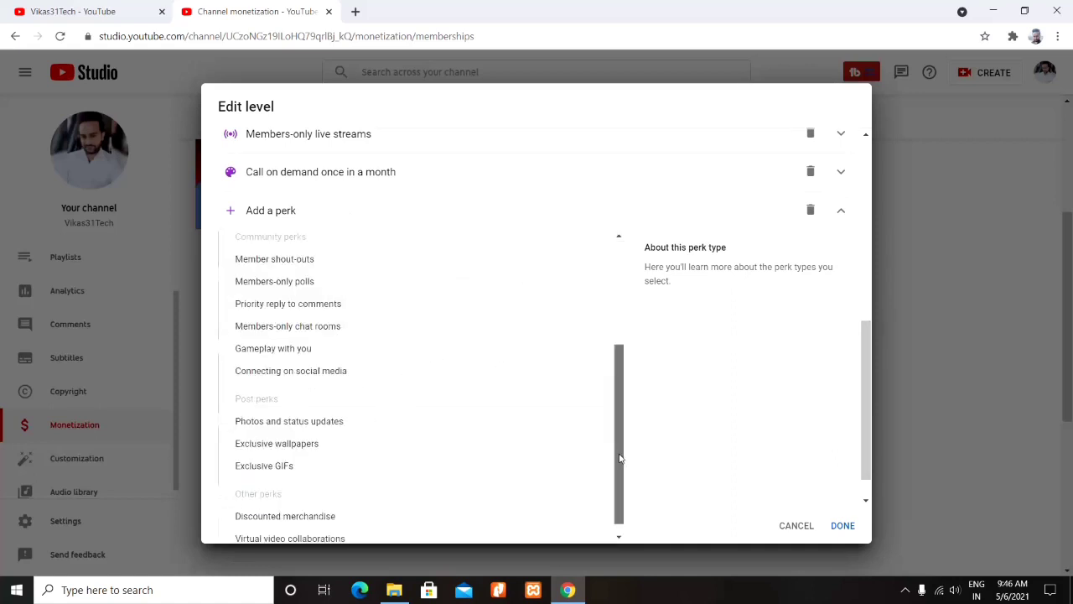
pyautogui.click(318, 423)
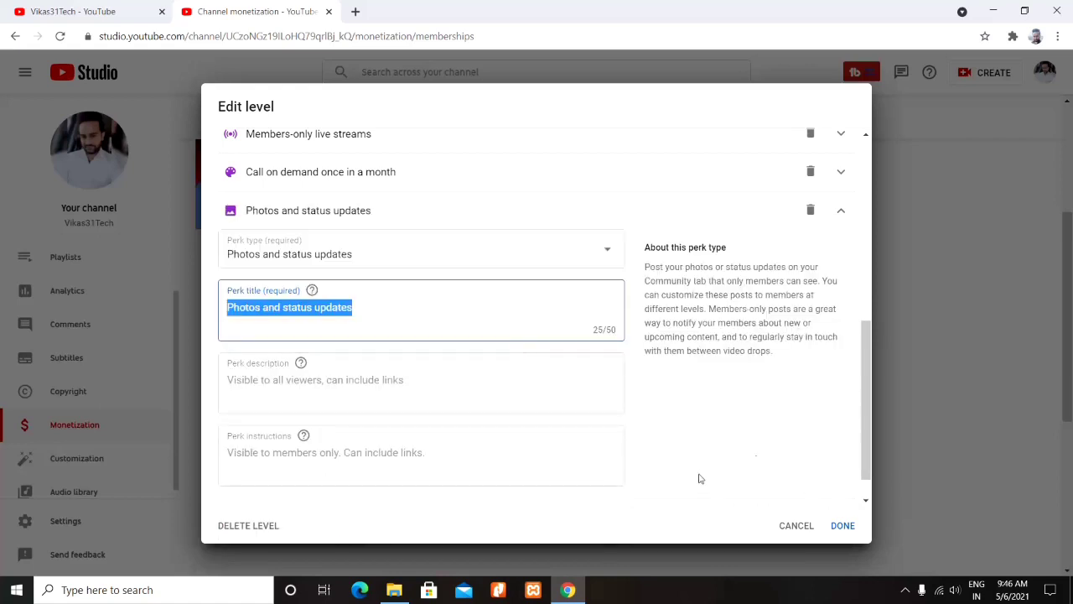
pyautogui.moveTo(864, 394); pyautogui.dragTo(864, 279)
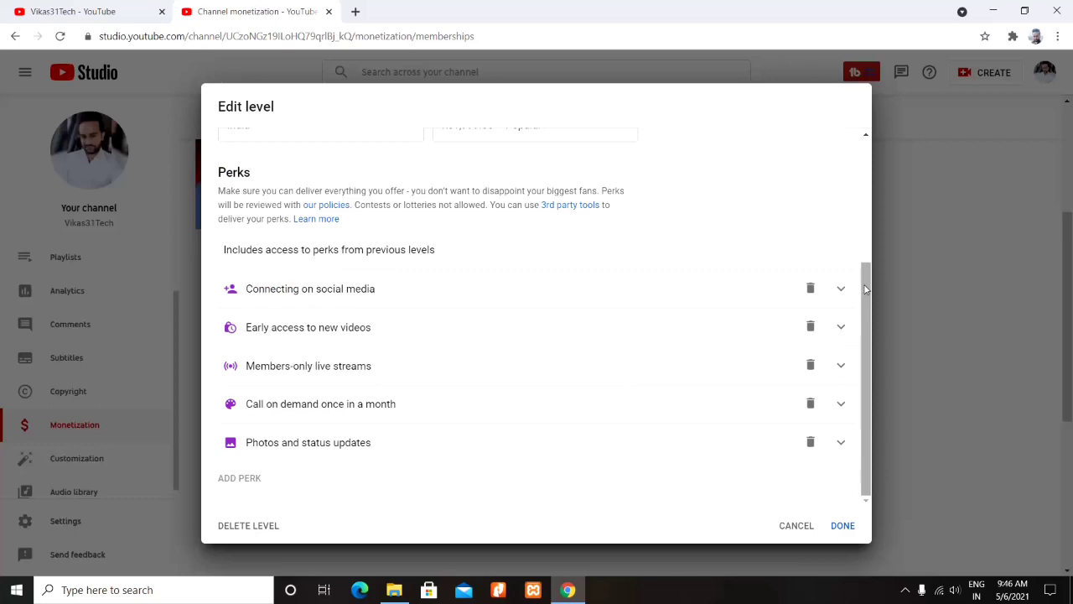
pyautogui.click(839, 528)
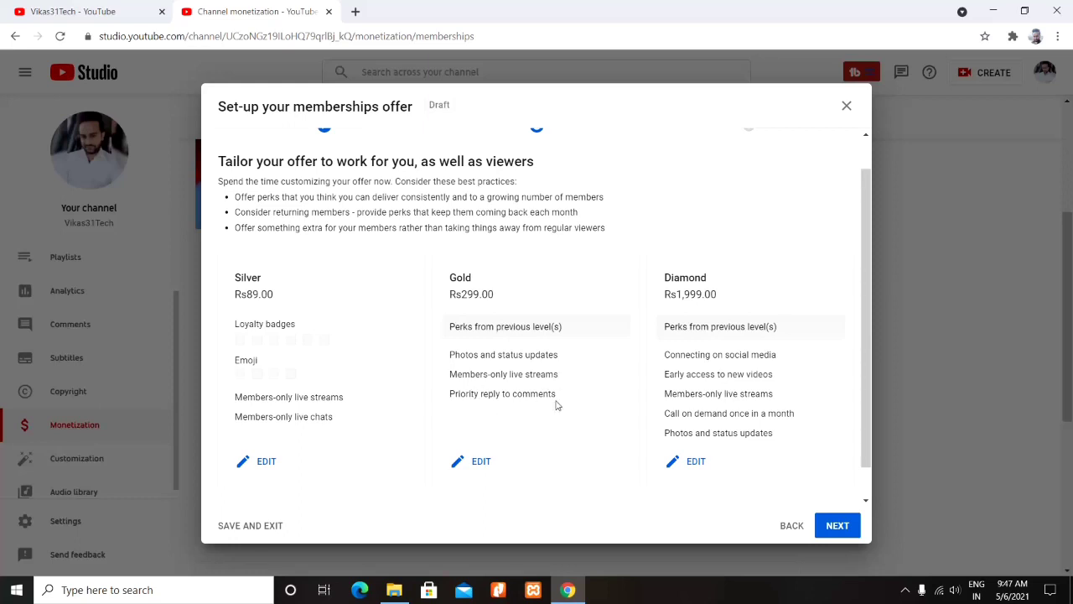
# Add a Members-only live chats perk to the Gold level and finish editing it.
pyautogui.click(476, 466)
pyautogui.moveTo(868, 243); pyautogui.dragTo(822, 463)
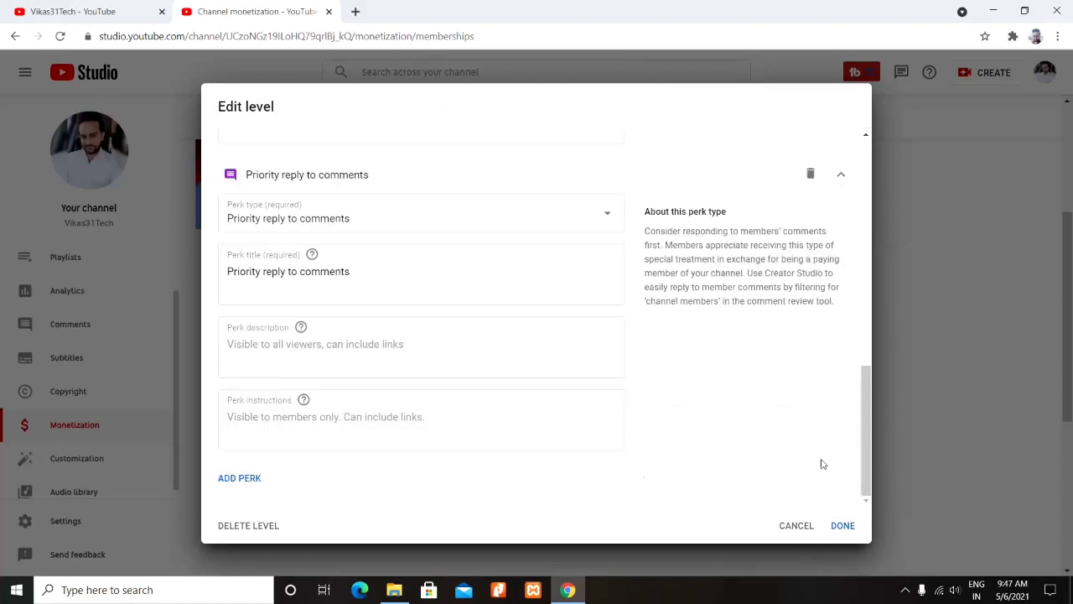
pyautogui.click(225, 478)
pyautogui.moveTo(866, 377); pyautogui.dragTo(872, 466)
pyautogui.click(575, 216)
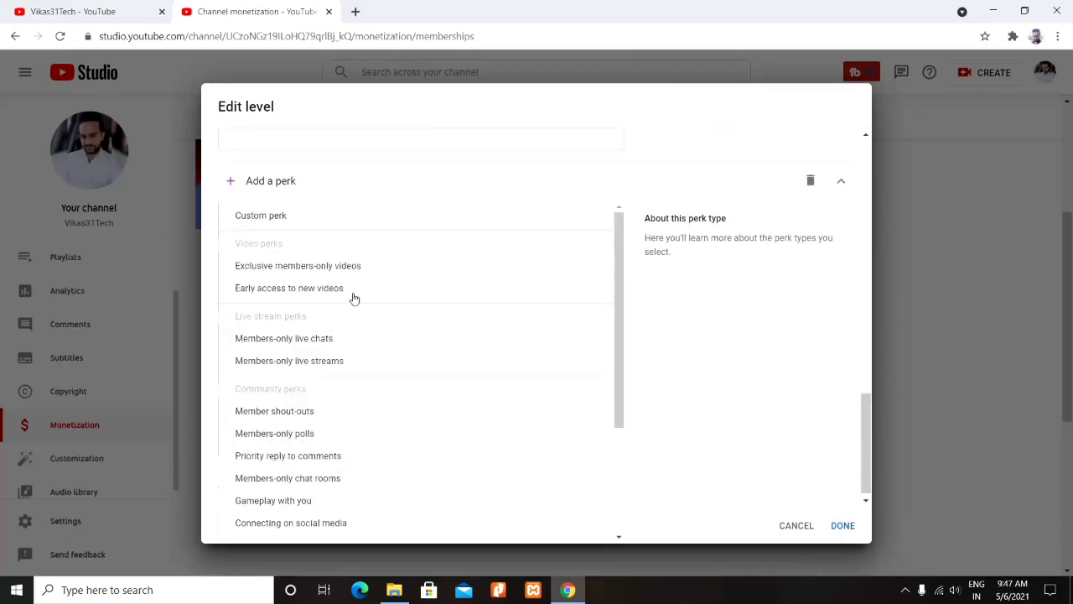
pyautogui.click(361, 344)
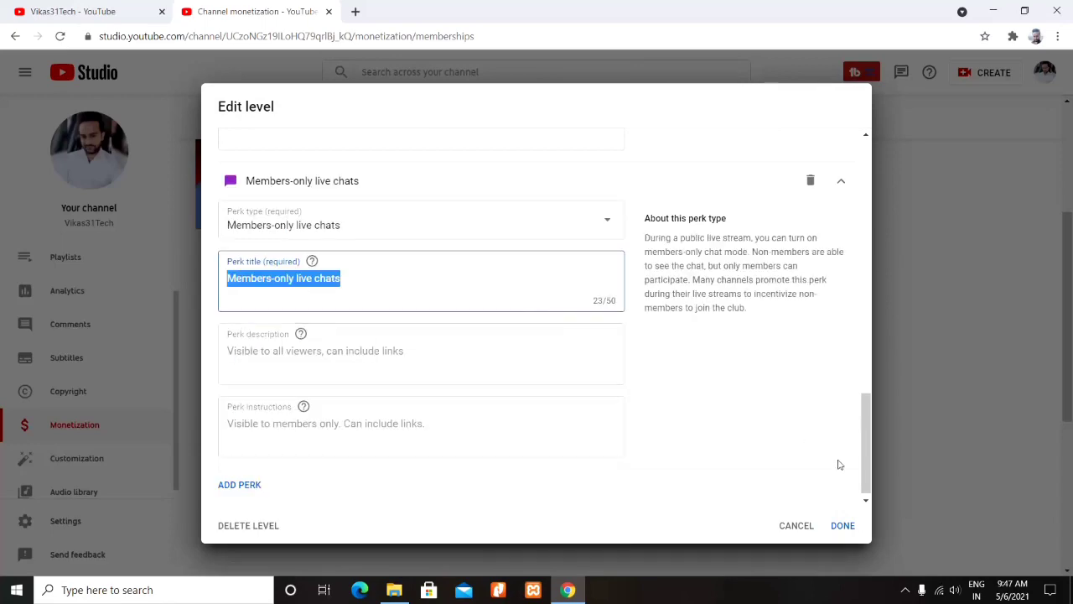
pyautogui.click(842, 524)
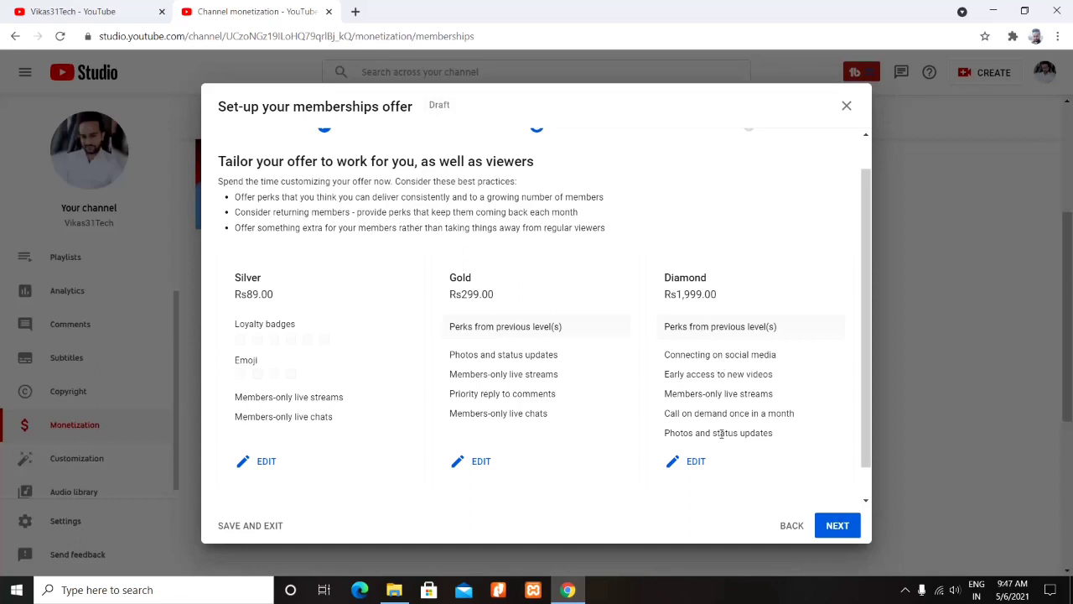
# Proceed to the final stage of the memberships offer and review the summary of all three levels.
pyautogui.moveTo(870, 345); pyautogui.dragTo(868, 431)
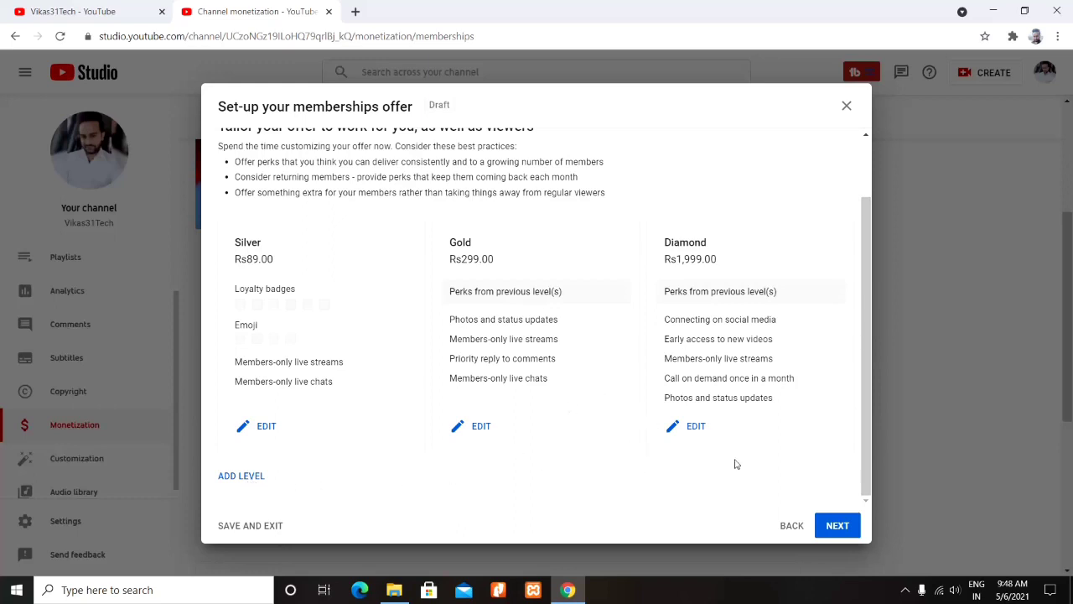
pyautogui.click(835, 524)
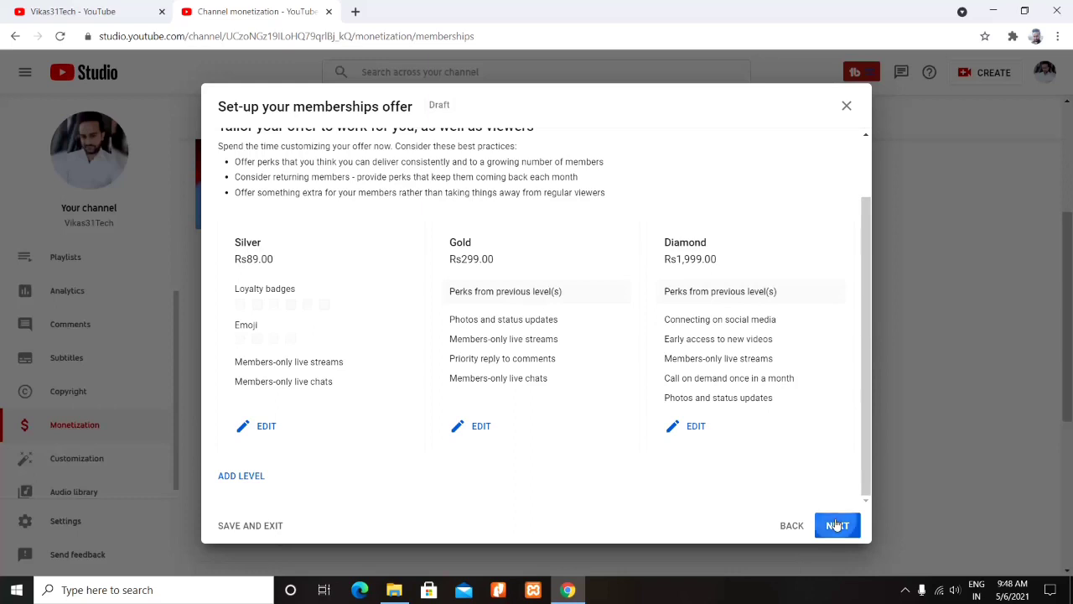
pyautogui.scroll(-3, 871, 292)
pyautogui.scroll(-3, 870, 292)
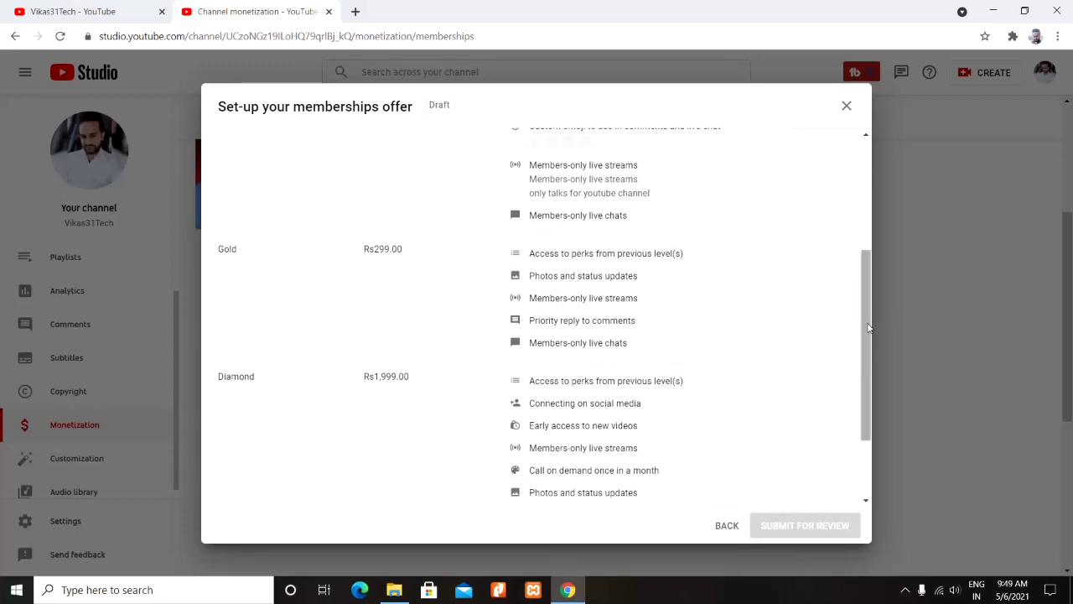
pyautogui.moveTo(867, 327); pyautogui.dragTo(868, 401)
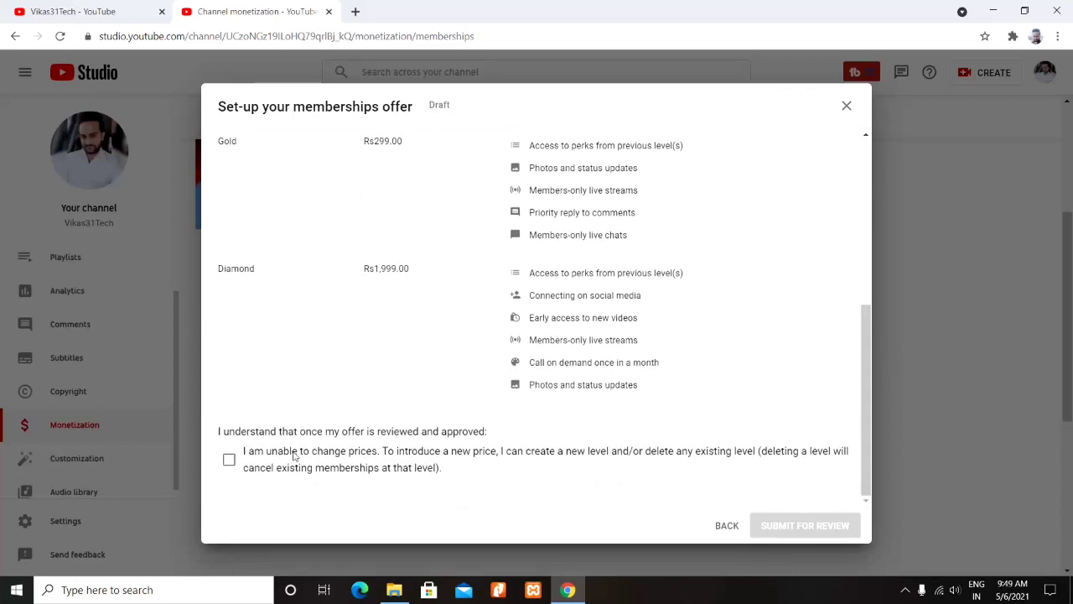
# Acknowledge that prices cannot be changed, confirm the offer complies with YouTube's policies and submit it for review.
pyautogui.click(229, 459)
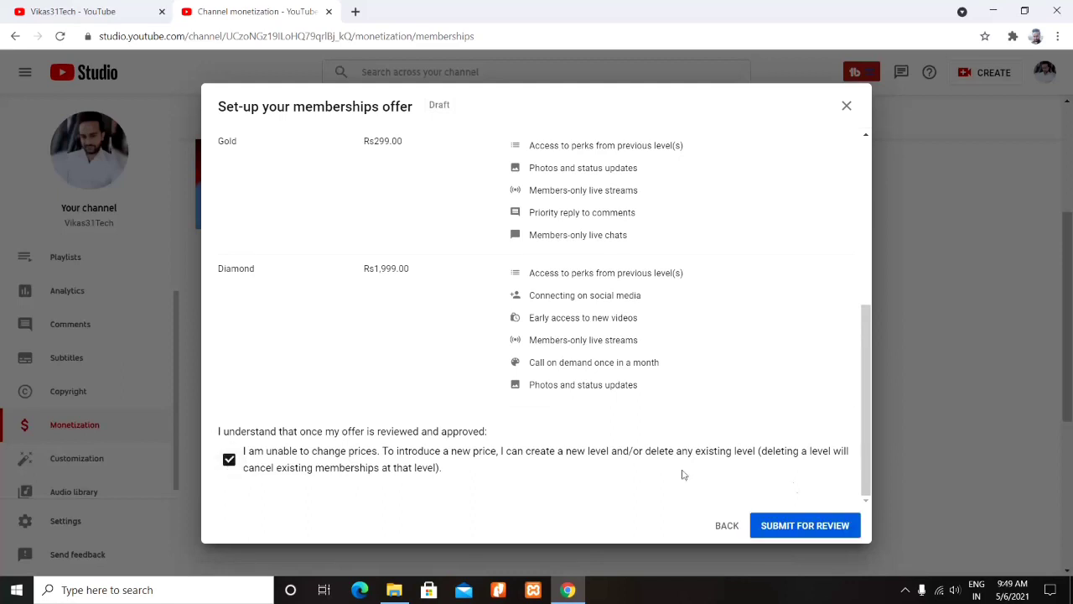
pyautogui.click(792, 525)
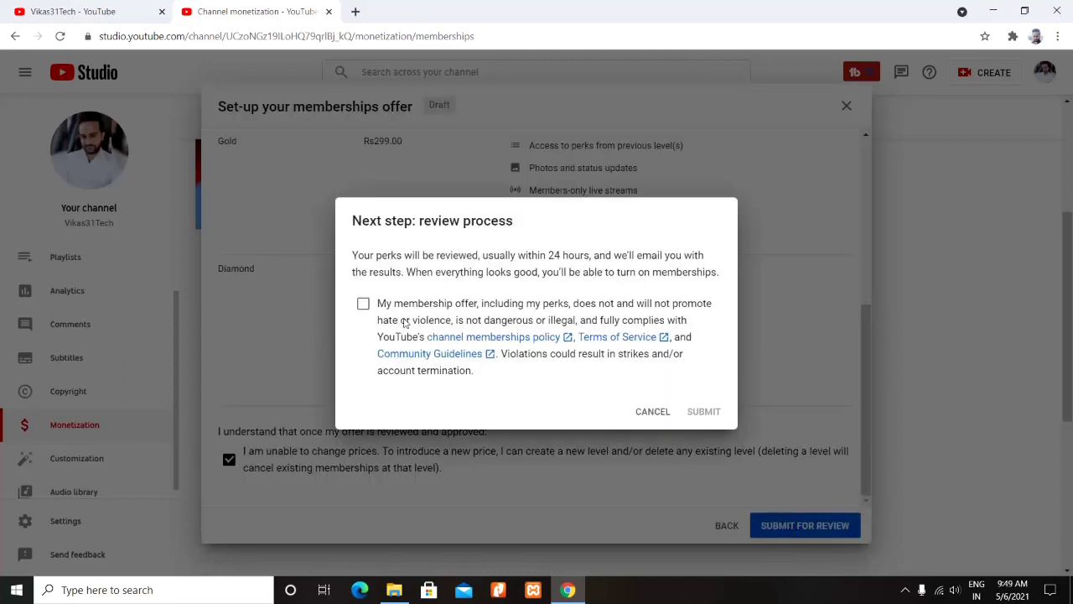
pyautogui.click(364, 305)
pyautogui.click(702, 411)
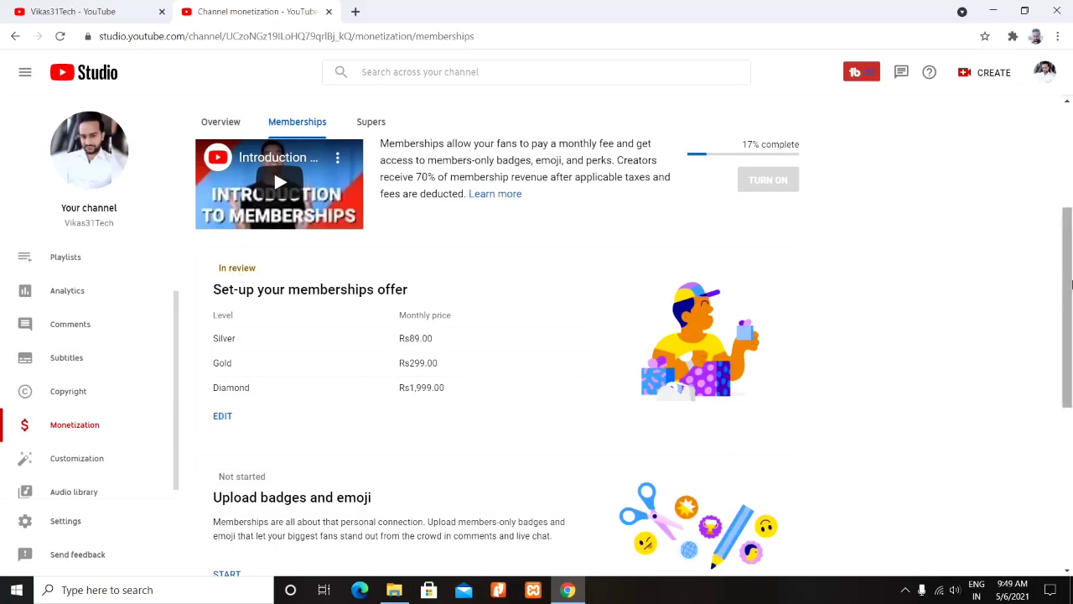
# Start the badges and emoji setup, use generic YouTube badges, leave the emoji empty and save.
pyautogui.scroll(-1, 1071, 285)
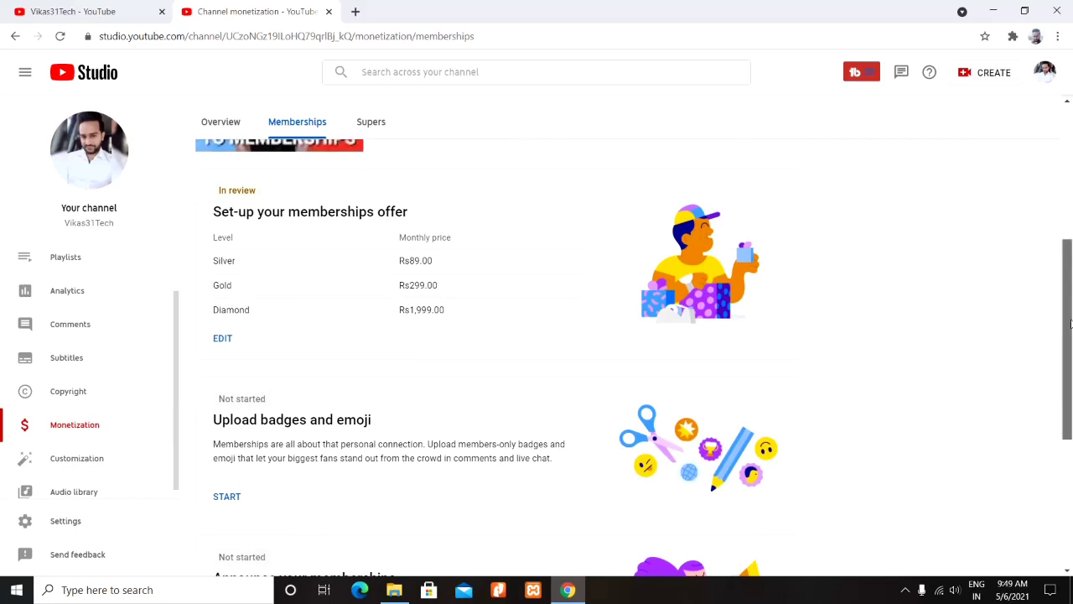
pyautogui.scroll(-1, 710, 479)
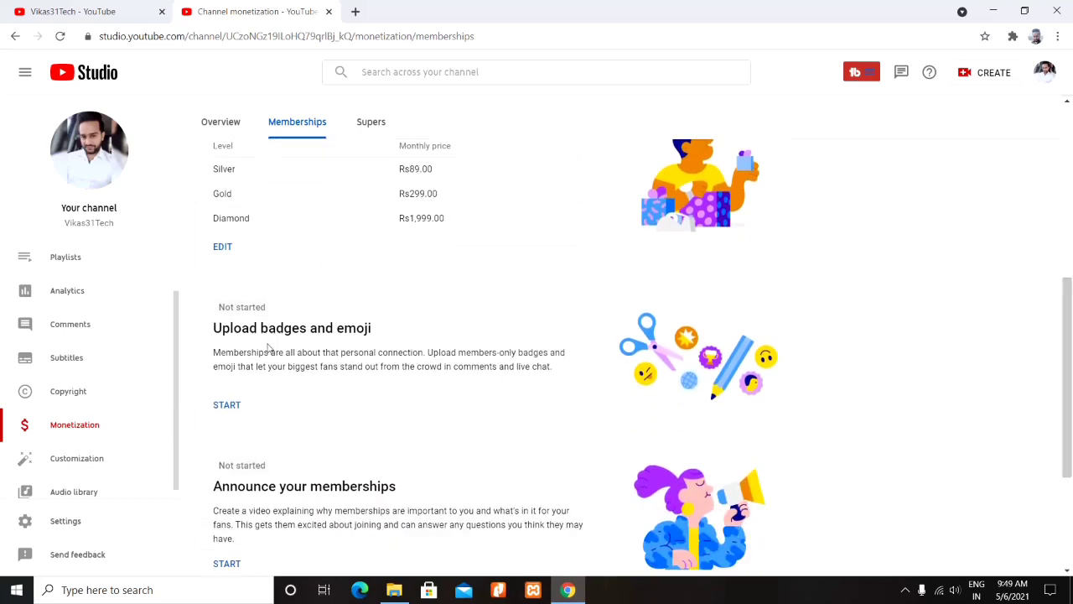
pyautogui.click(226, 406)
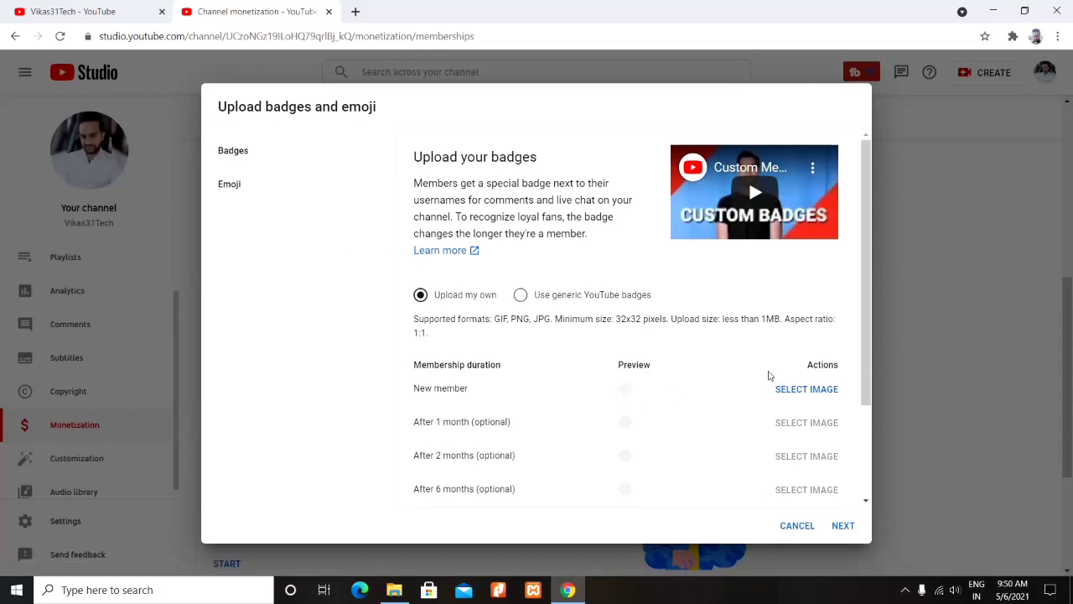
pyautogui.click(522, 298)
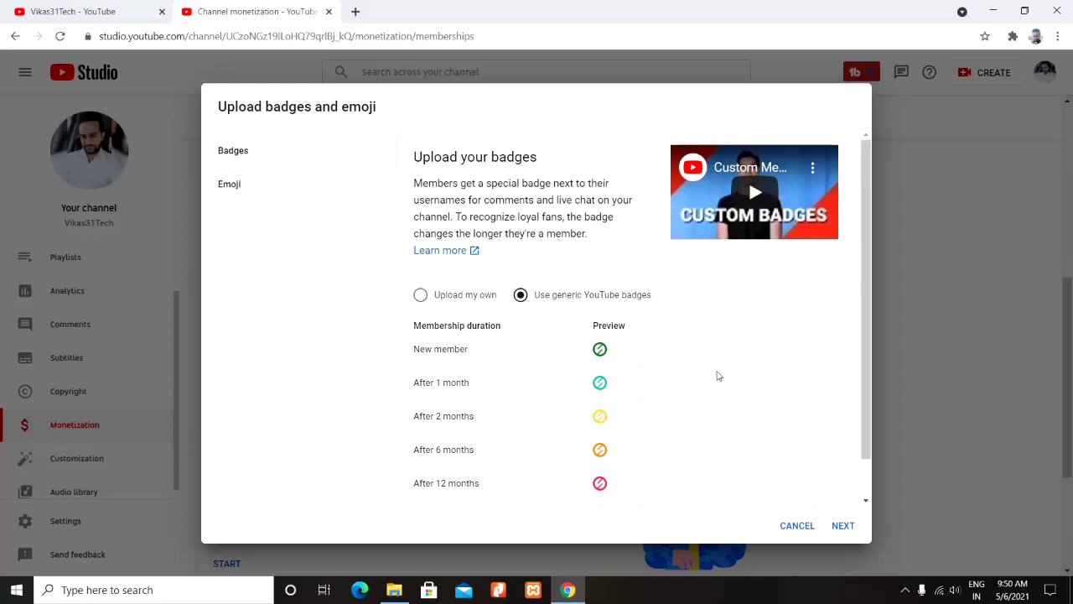
pyautogui.click(257, 192)
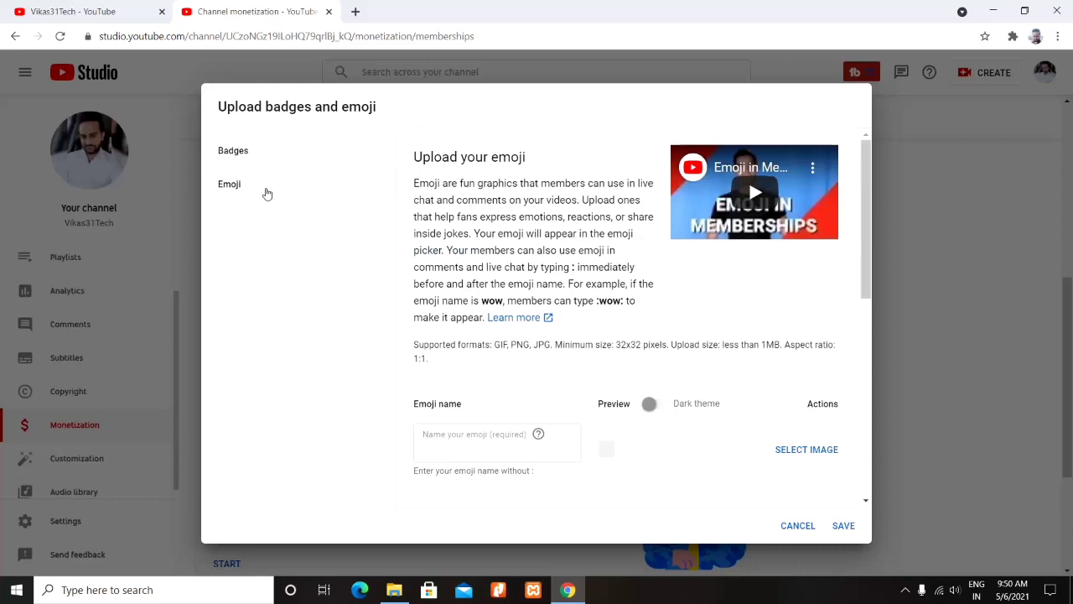
pyautogui.moveTo(861, 299); pyautogui.dragTo(837, 545)
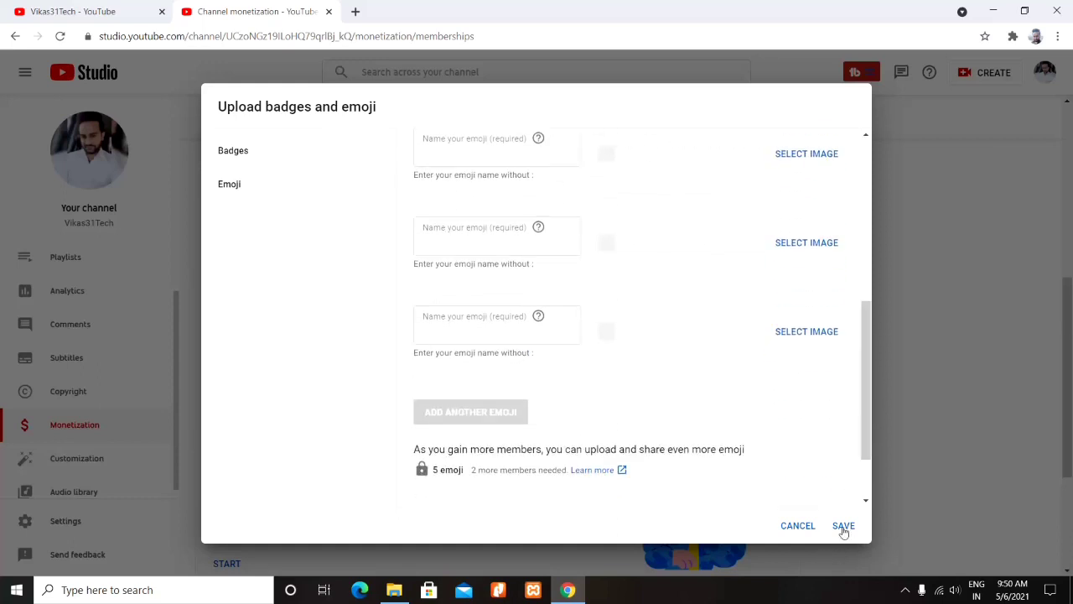
pyautogui.click(844, 525)
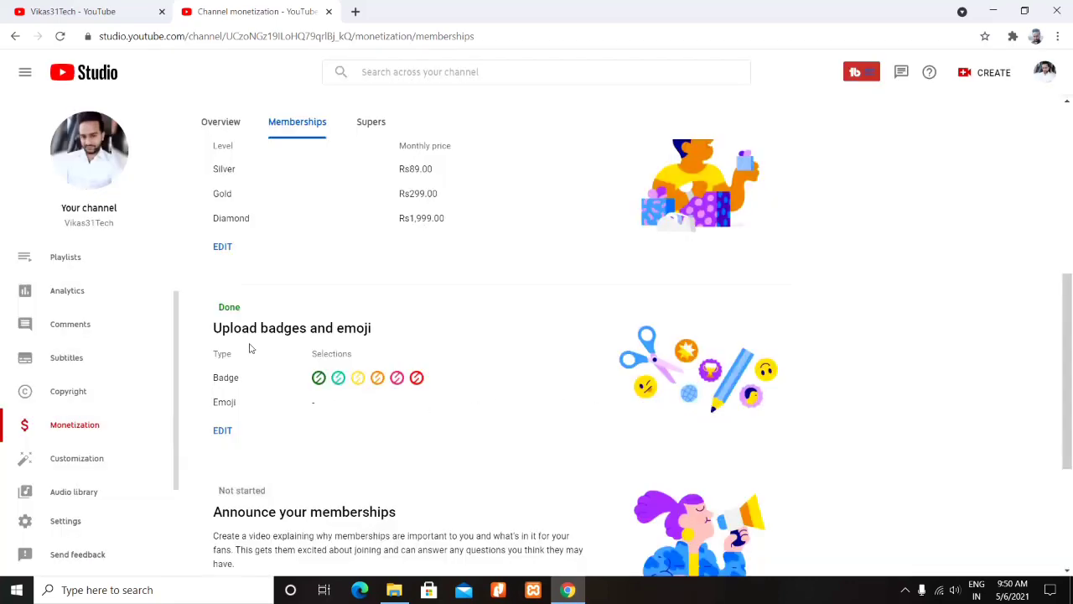
# Start the Announce your memberships stage and open the upload of an unlisted video.
pyautogui.moveTo(1068, 335); pyautogui.dragTo(1070, 428)
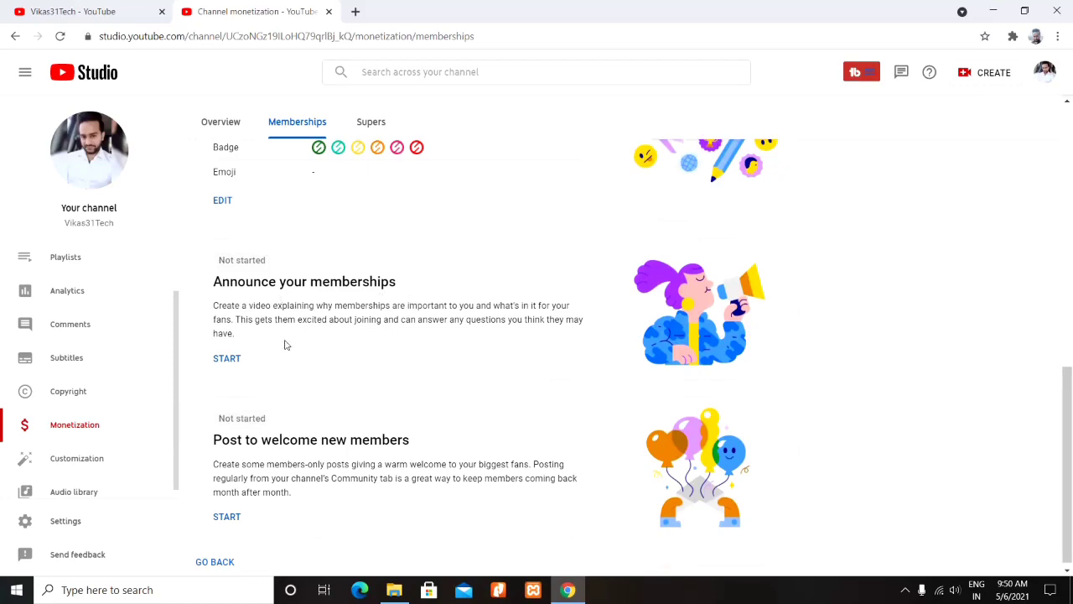
pyautogui.click(226, 359)
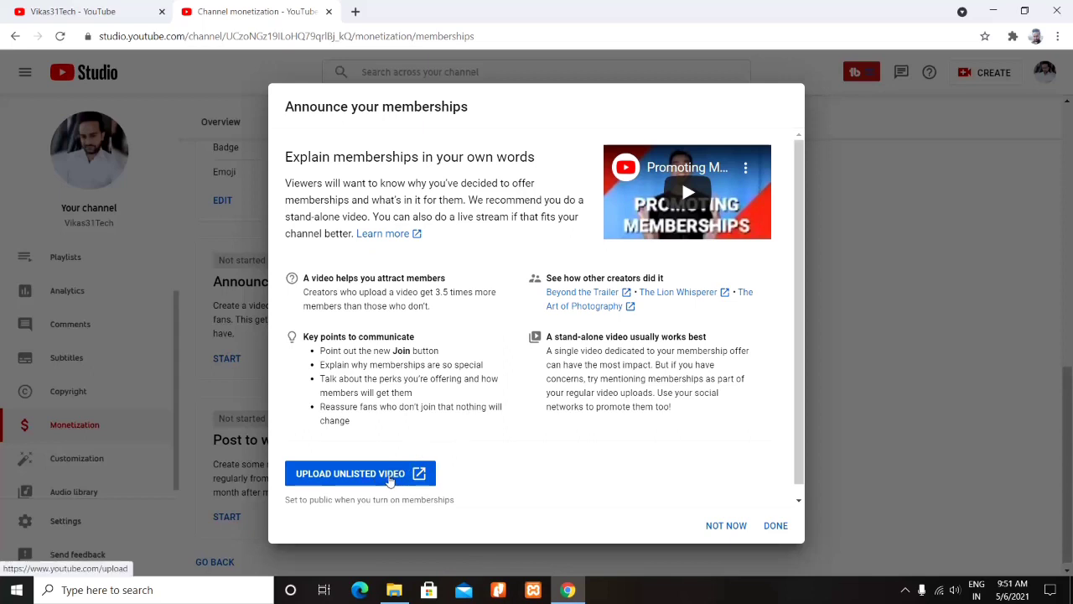
pyautogui.click(388, 480)
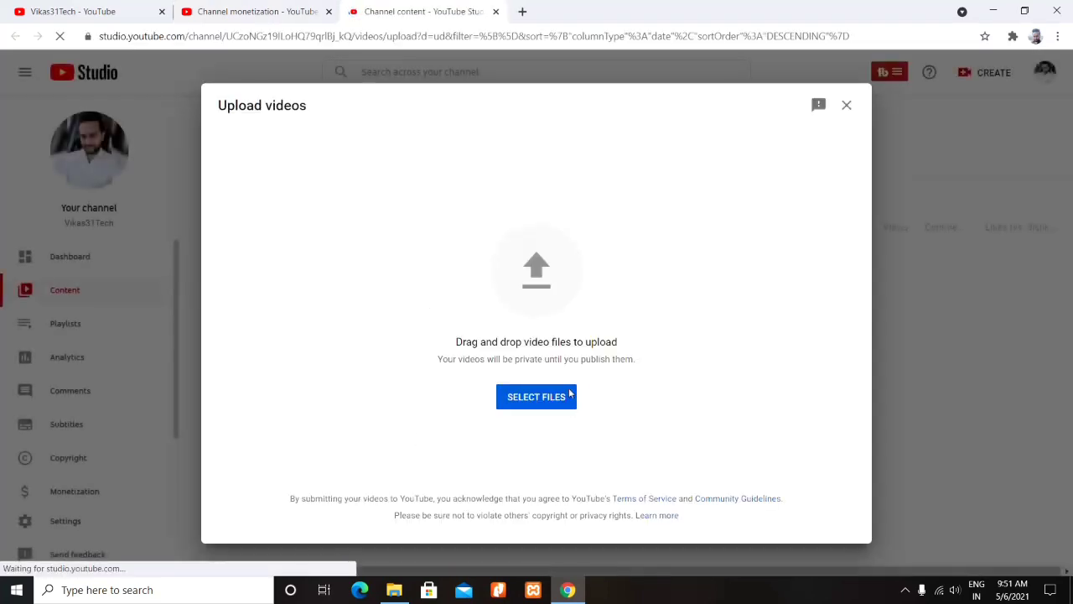
# Upload the video file Untitled 28_720p from the Desktop folder.
pyautogui.click(555, 401)
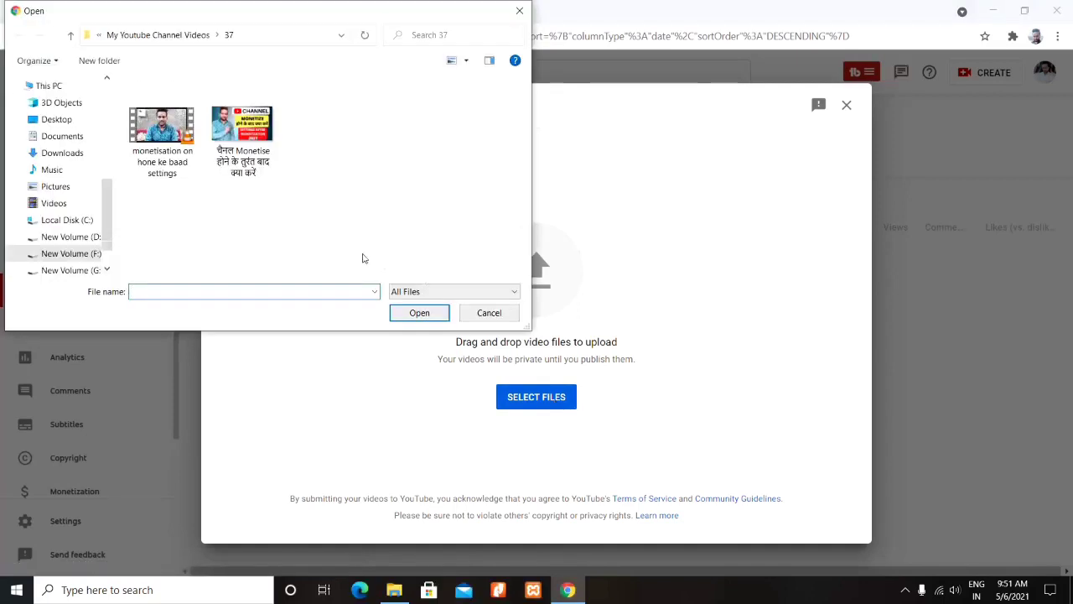
pyautogui.click(85, 154)
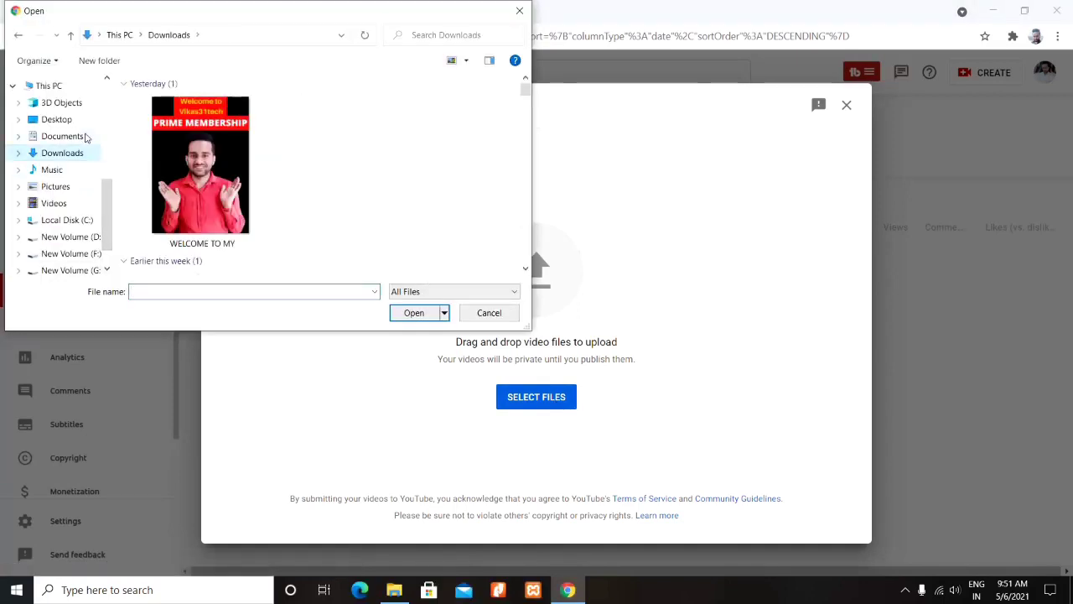
pyautogui.click(82, 120)
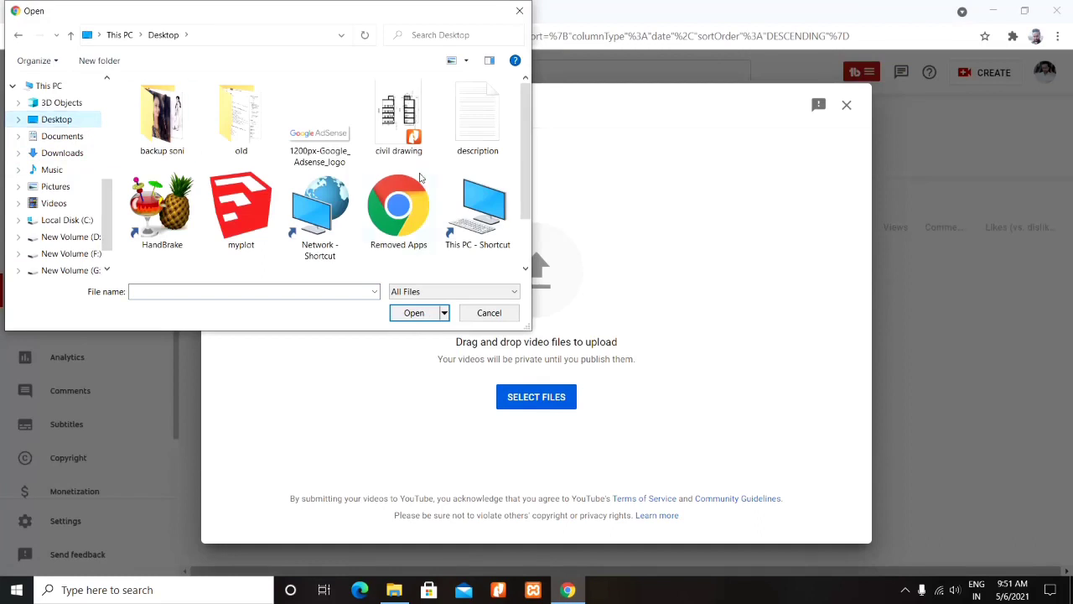
pyautogui.moveTo(525, 117); pyautogui.dragTo(528, 171)
pyautogui.click(191, 248)
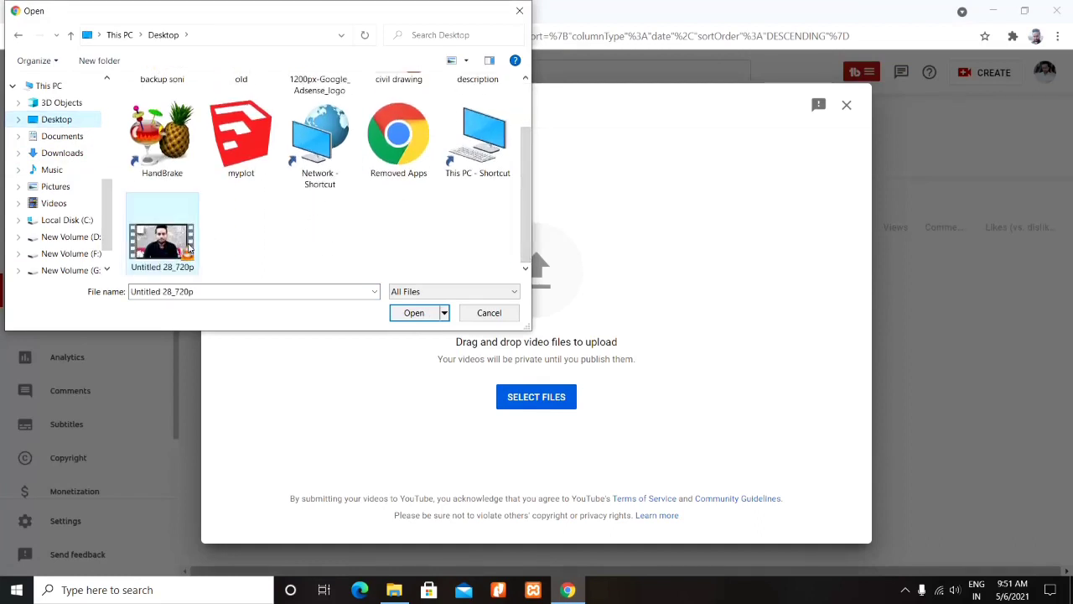
pyautogui.click(408, 313)
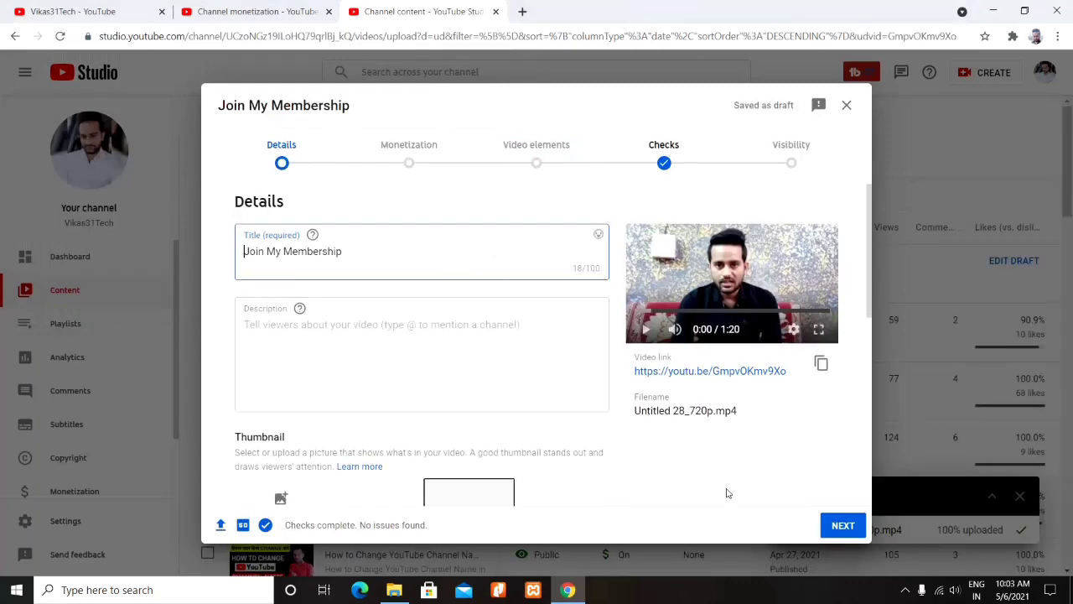
# Declare the Join My Membership video as not made for kids and continue to its monetization settings.
pyautogui.click(837, 528)
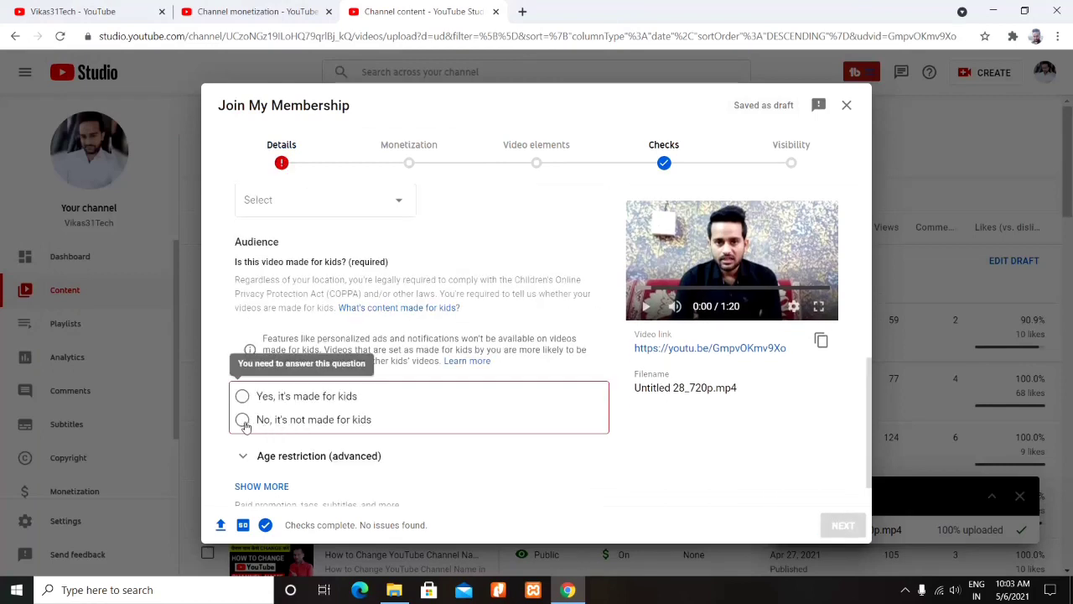
pyautogui.click(244, 424)
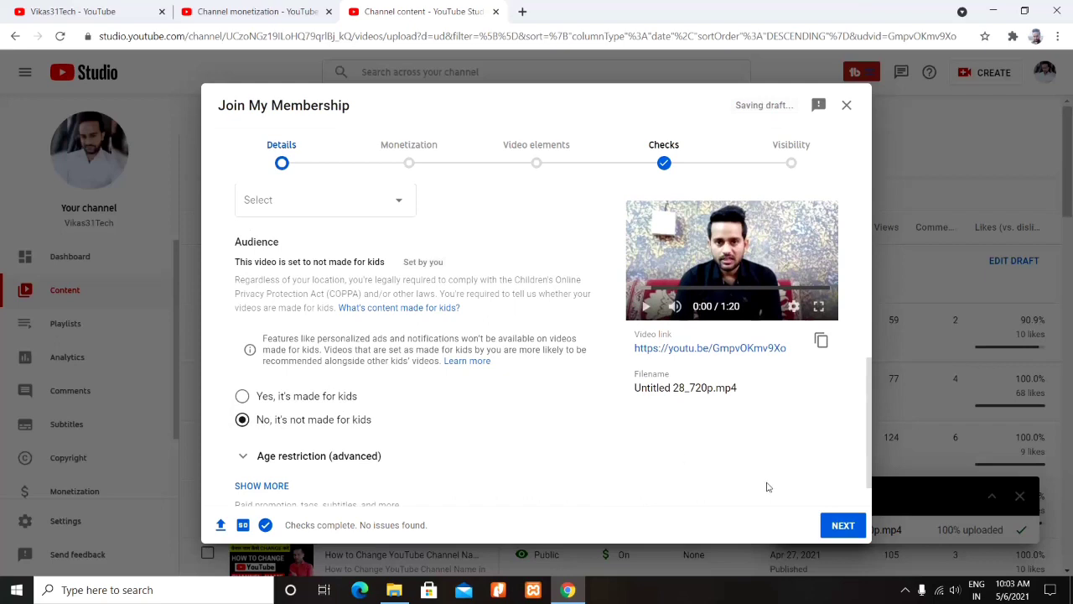
pyautogui.click(842, 526)
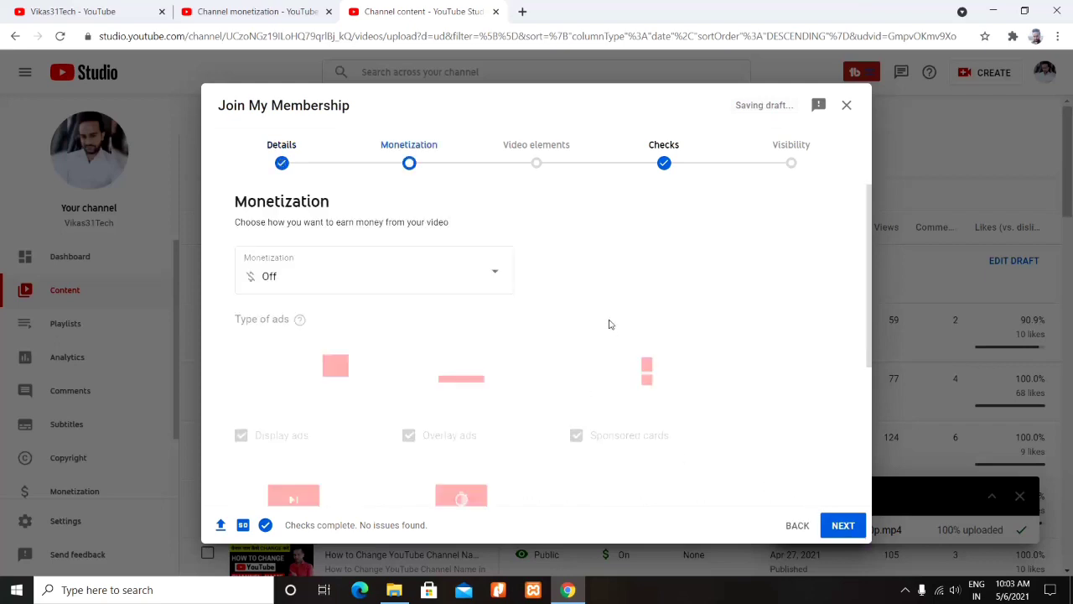
# Leave monetization off, add no video elements, set the video's visibility to Unlisted and save it.
pyautogui.click(843, 526)
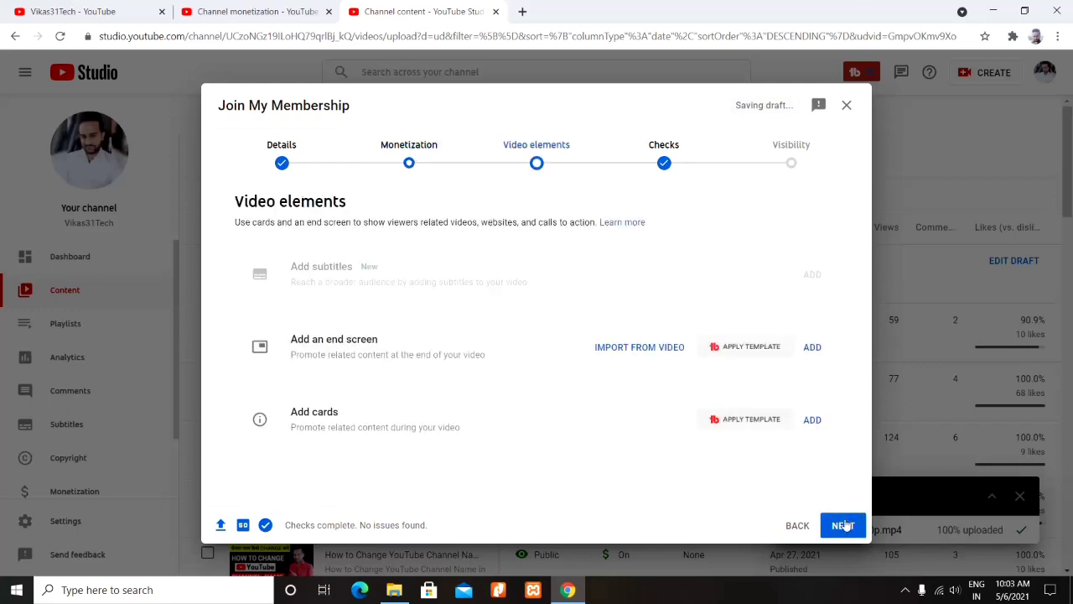
pyautogui.click(842, 525)
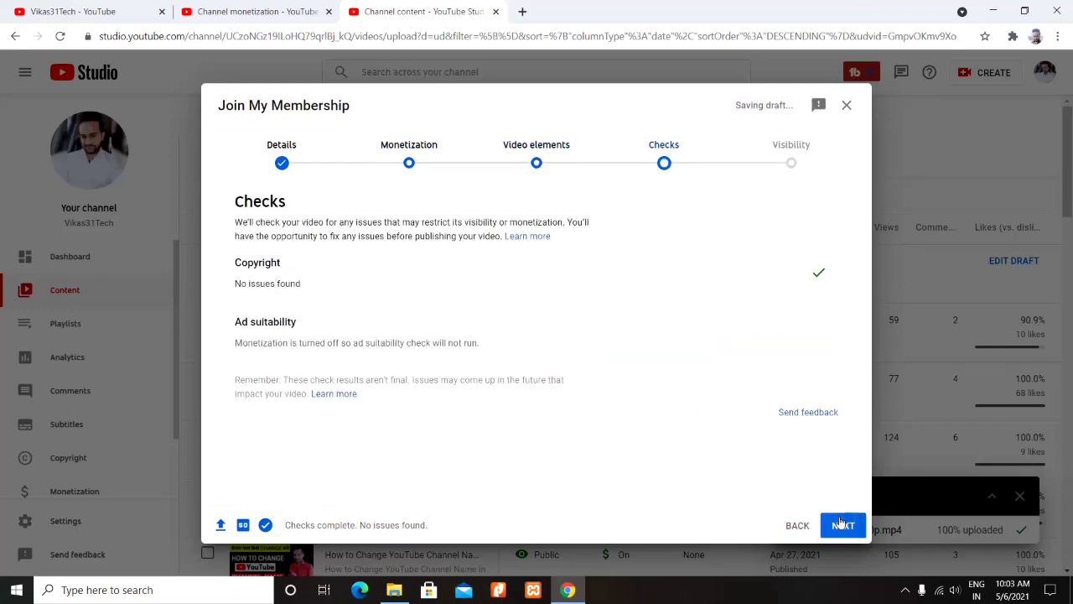
pyautogui.click(841, 524)
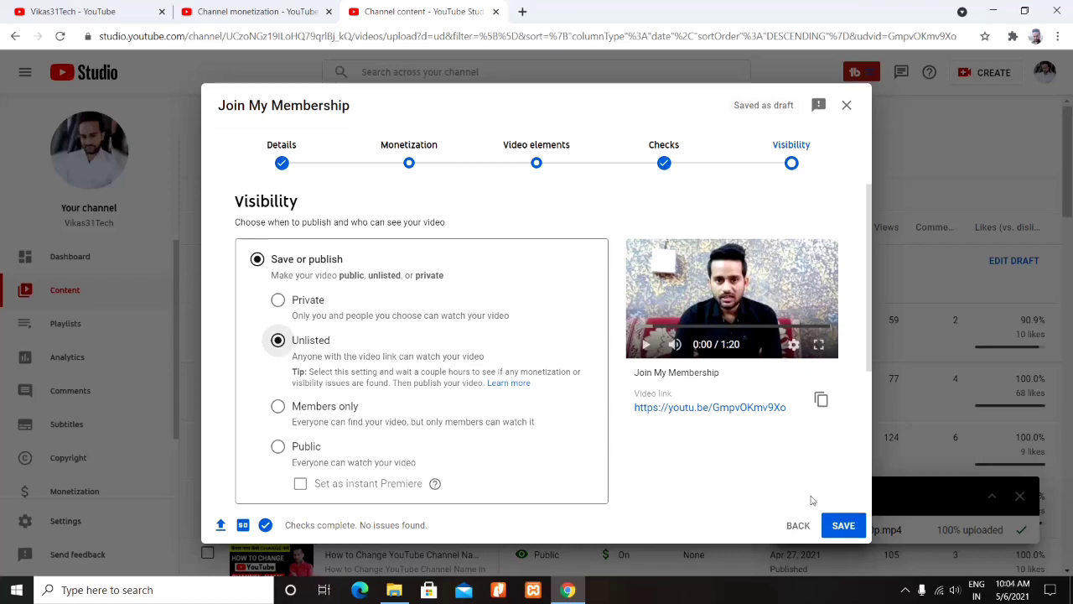
pyautogui.click(841, 524)
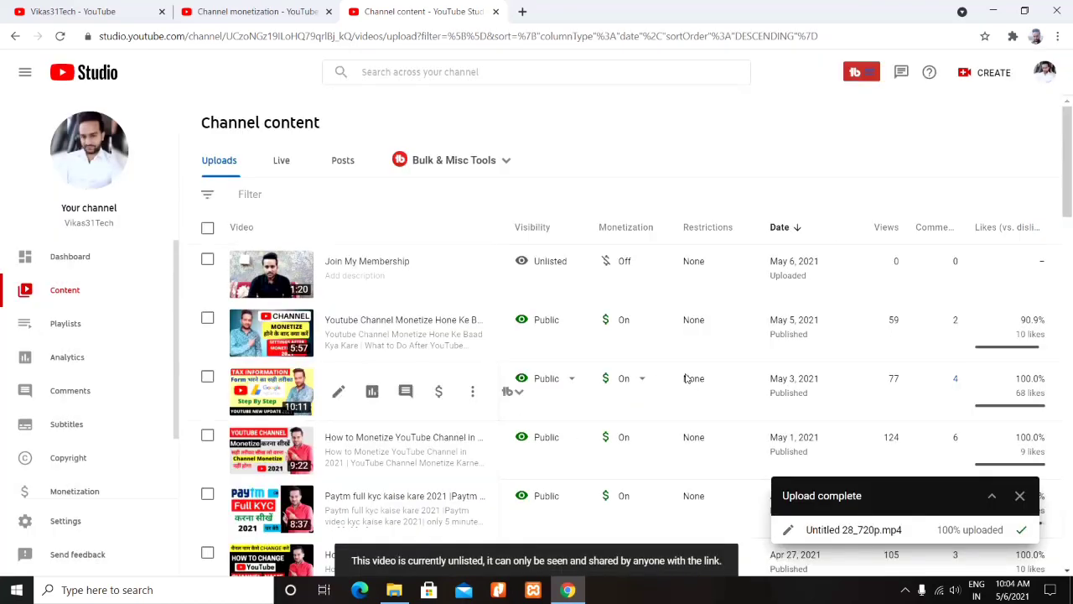
# Turn on monetization for the Join My Membership video in the channel content list and save.
pyautogui.click(639, 262)
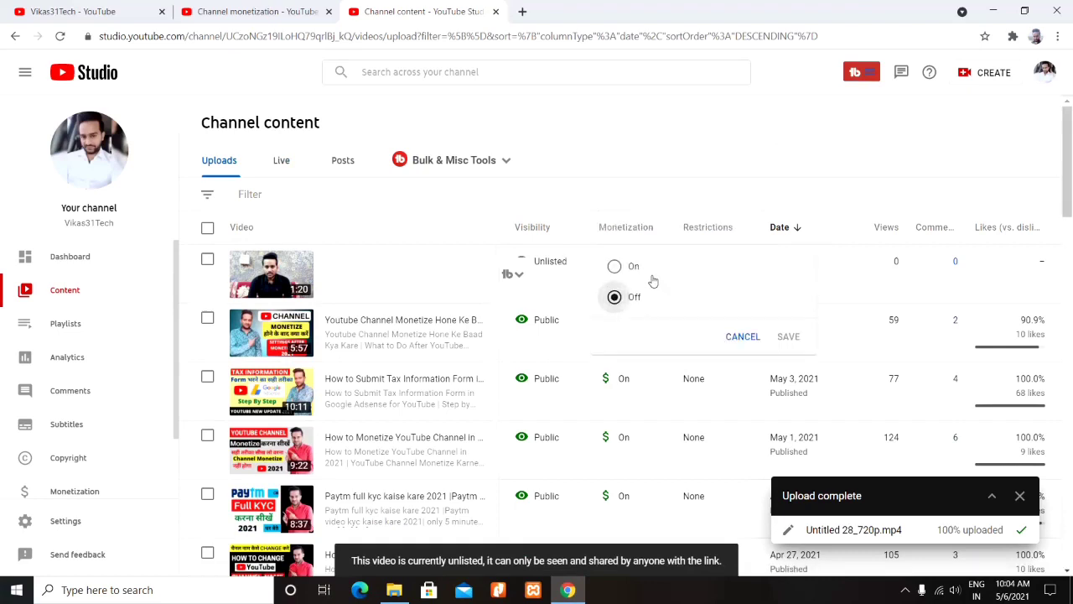
pyautogui.click(629, 265)
pyautogui.click(788, 336)
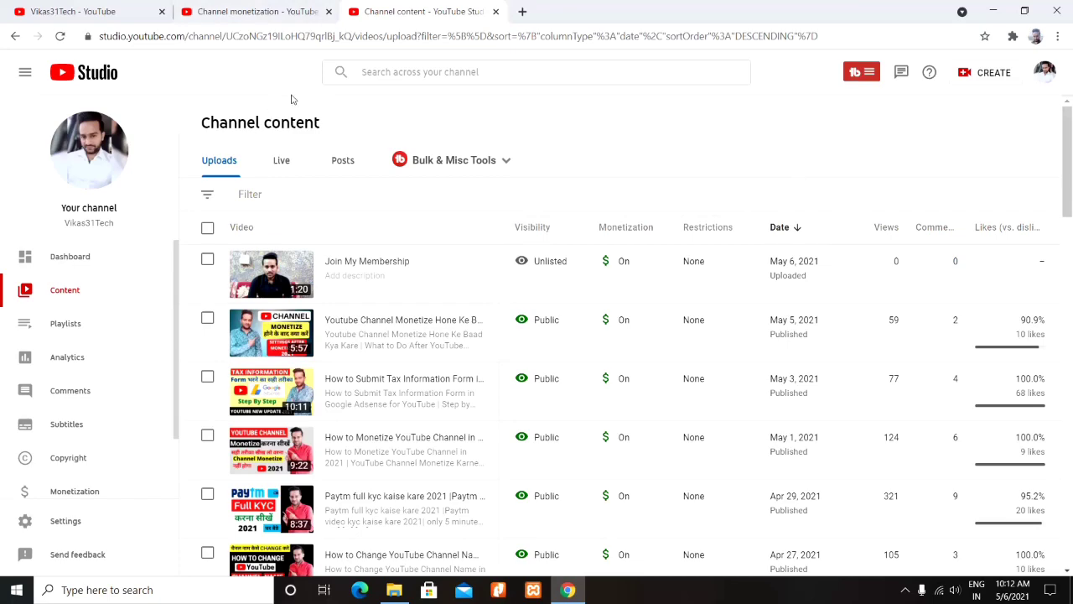
# Return to the memberships setup and mark the announcement stage as done.
pyautogui.click(266, 5)
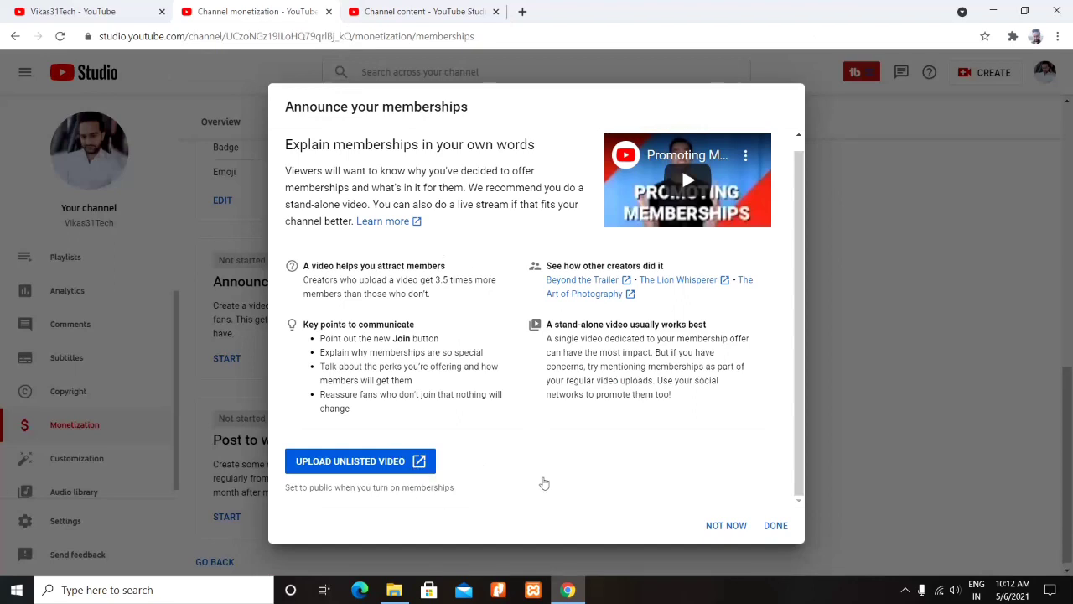
pyautogui.click(774, 525)
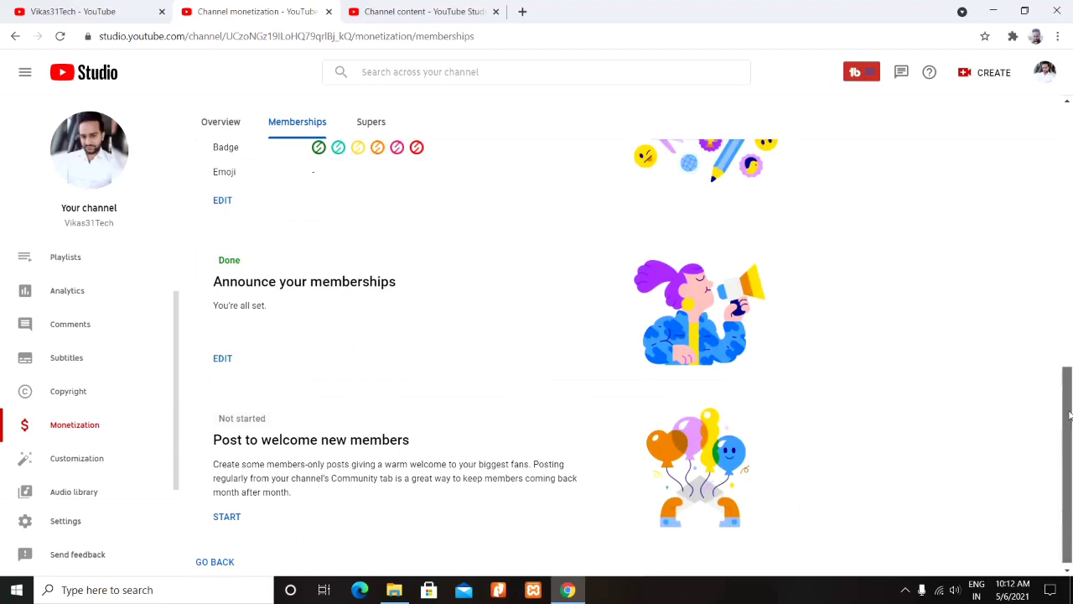
# Start the Post to welcome new members stage and open the creation of a Community post.
pyautogui.scroll(-1, 611, 355)
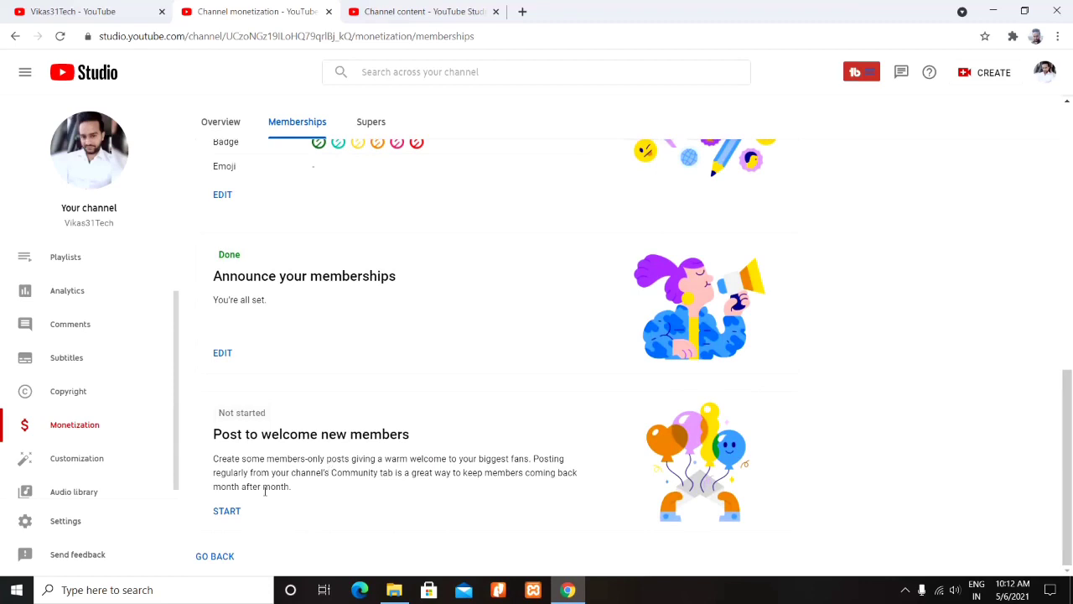
pyautogui.click(228, 512)
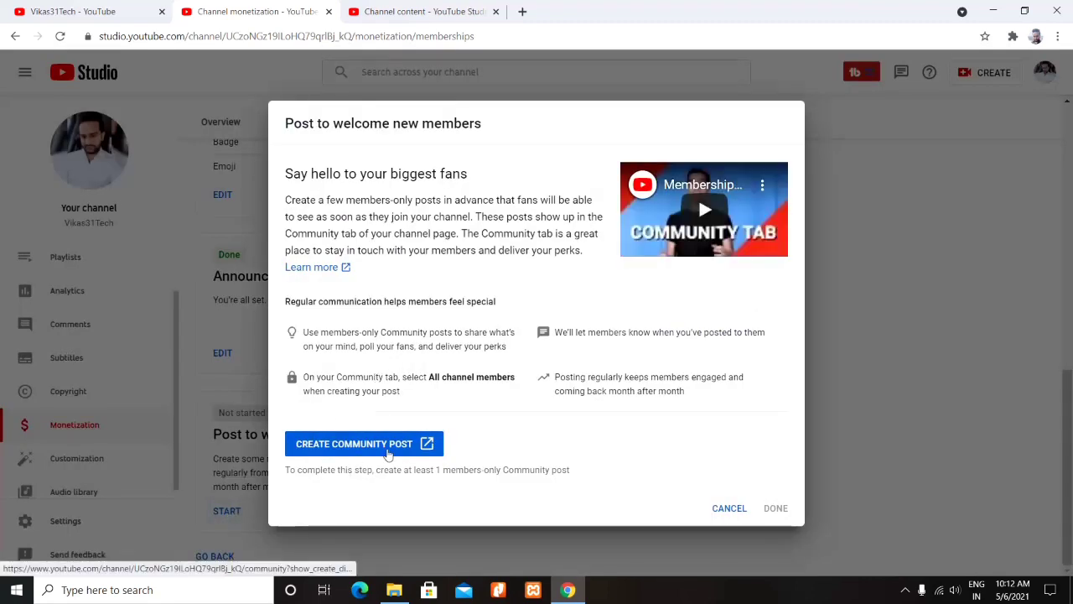
pyautogui.click(388, 445)
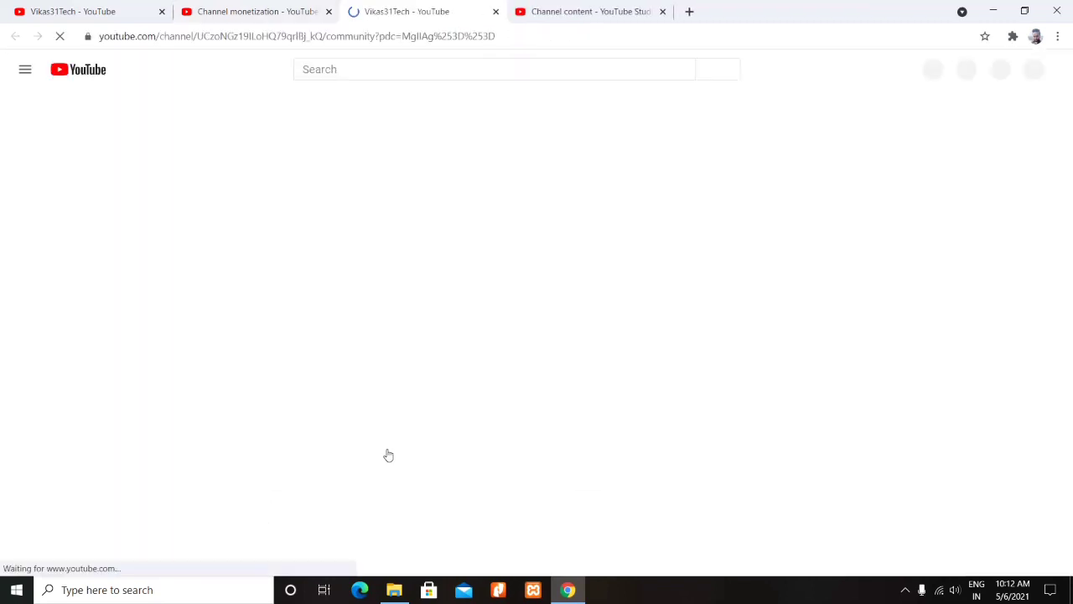